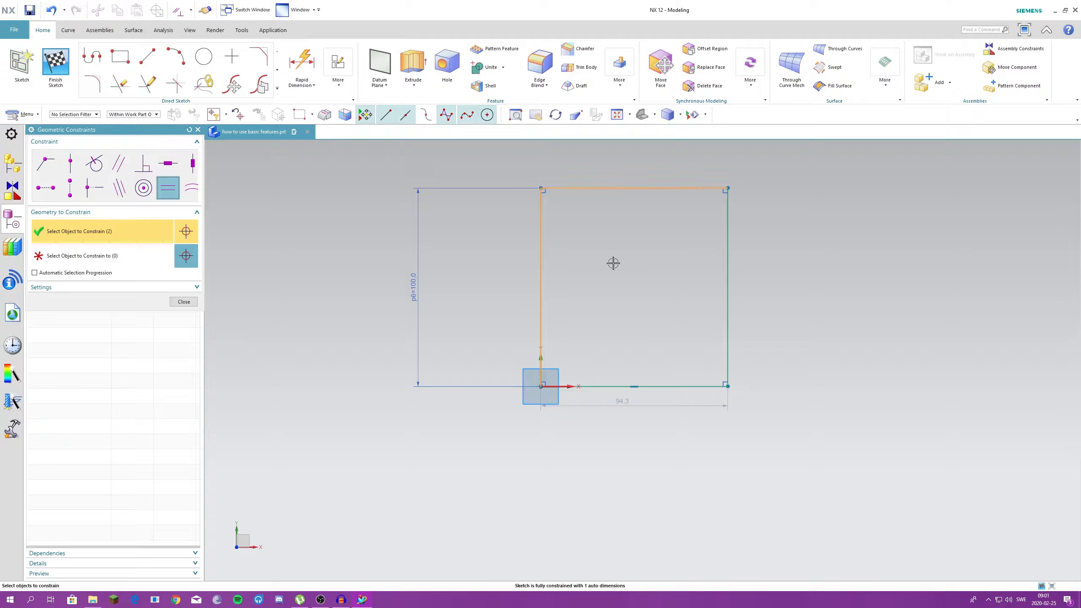
- Constrain the rectangle's vertical edge and horizontal edges to equal length with automatic selection progression enabled, and finish the sketch
click(581, 187)
click(36, 273)
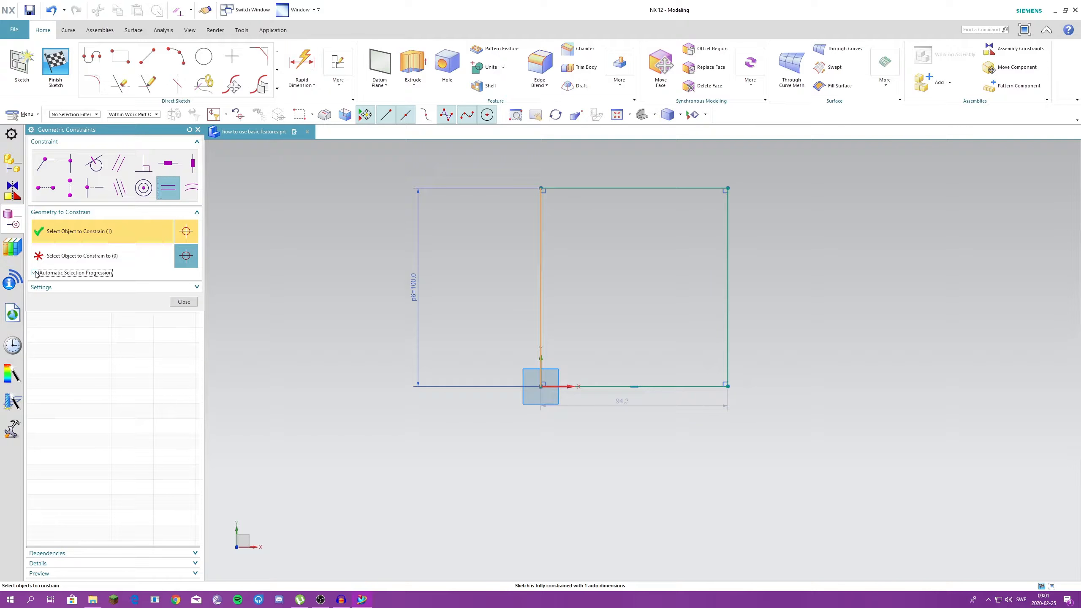
click(596, 188)
click(608, 387)
click(184, 302)
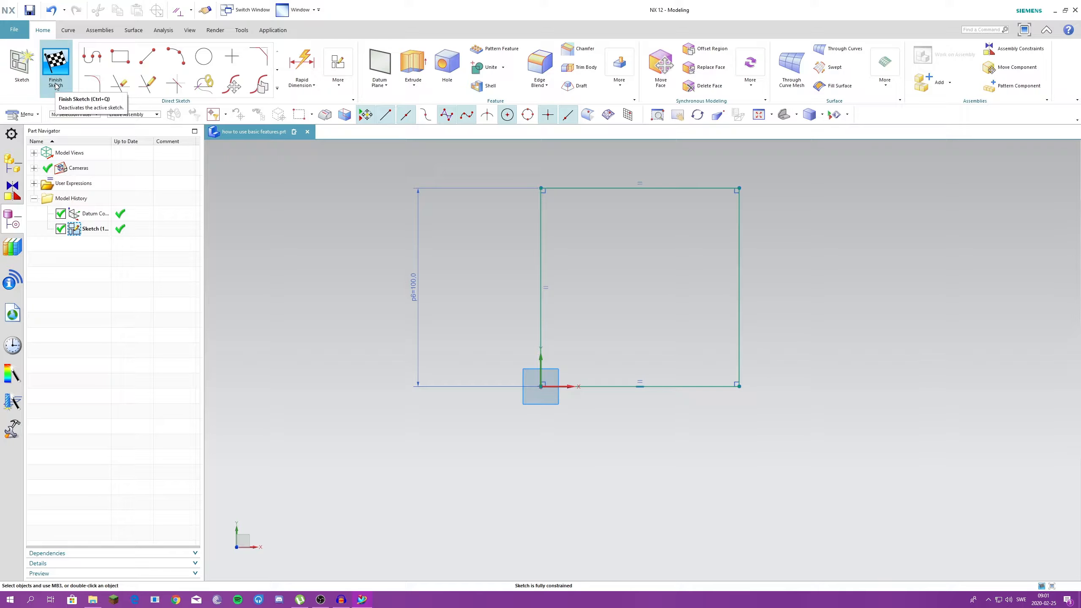
click(55, 84)
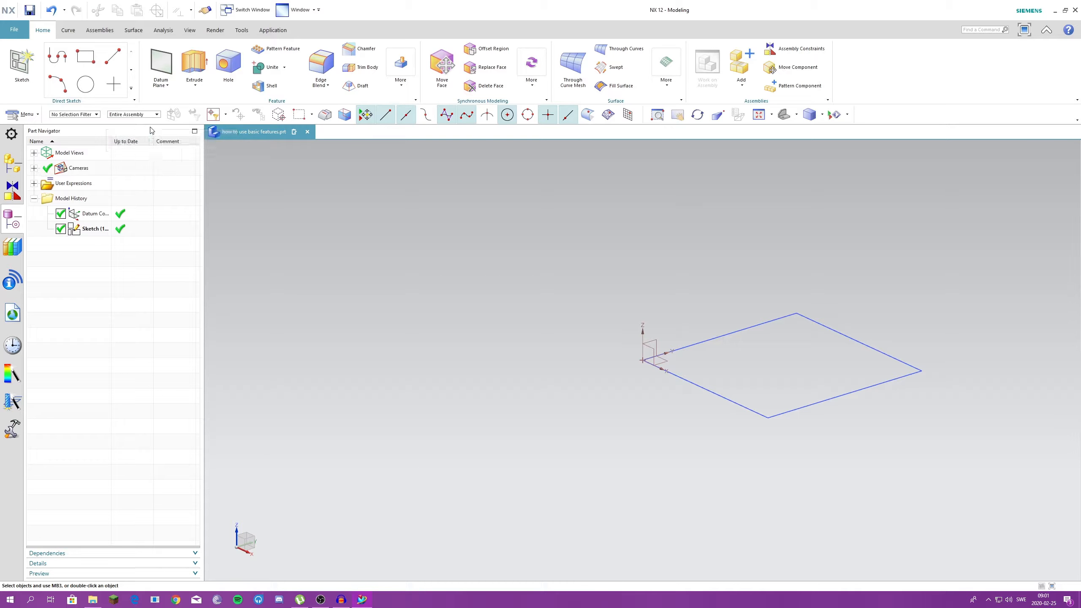
- Extrude the square sketch upward from 0 to 500 mm using Value limits
click(194, 68)
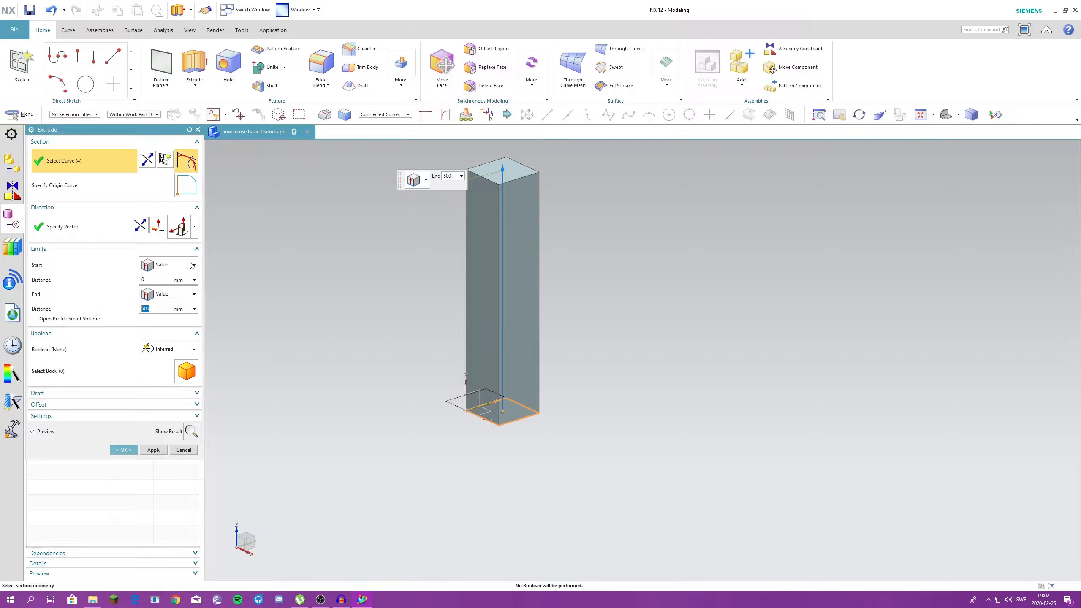
click(169, 264)
click(166, 279)
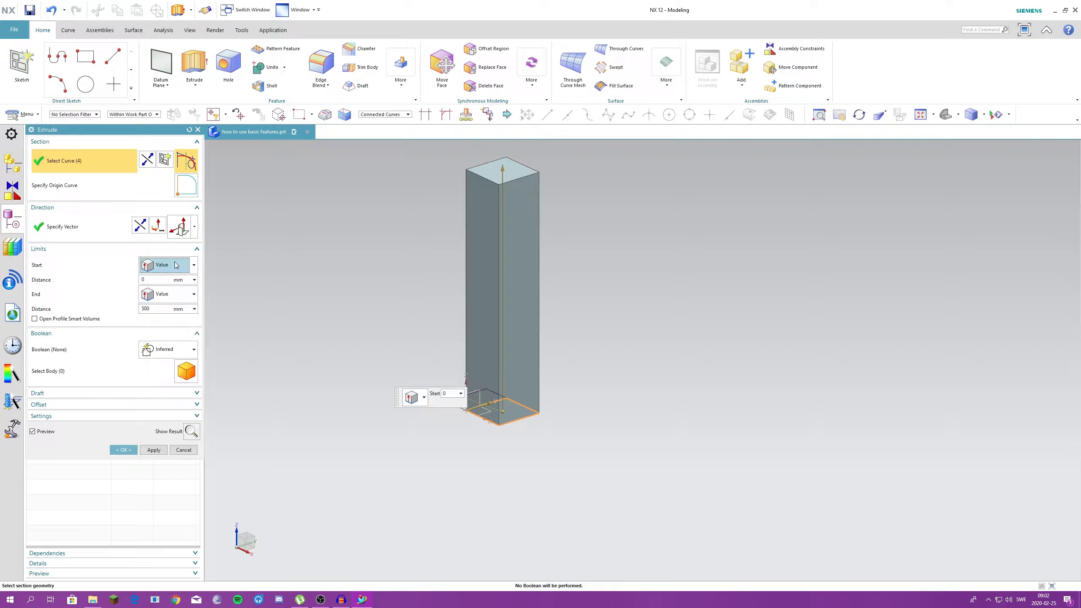
shift+middle_drag(298, 357, 387, 351)
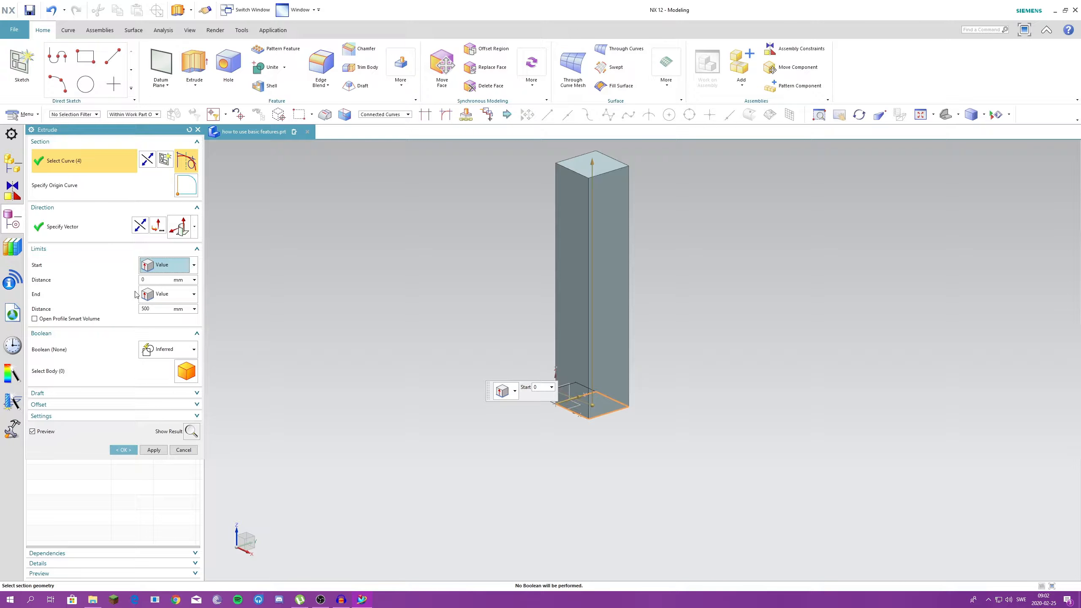
scroll(626, 459, up, 3)
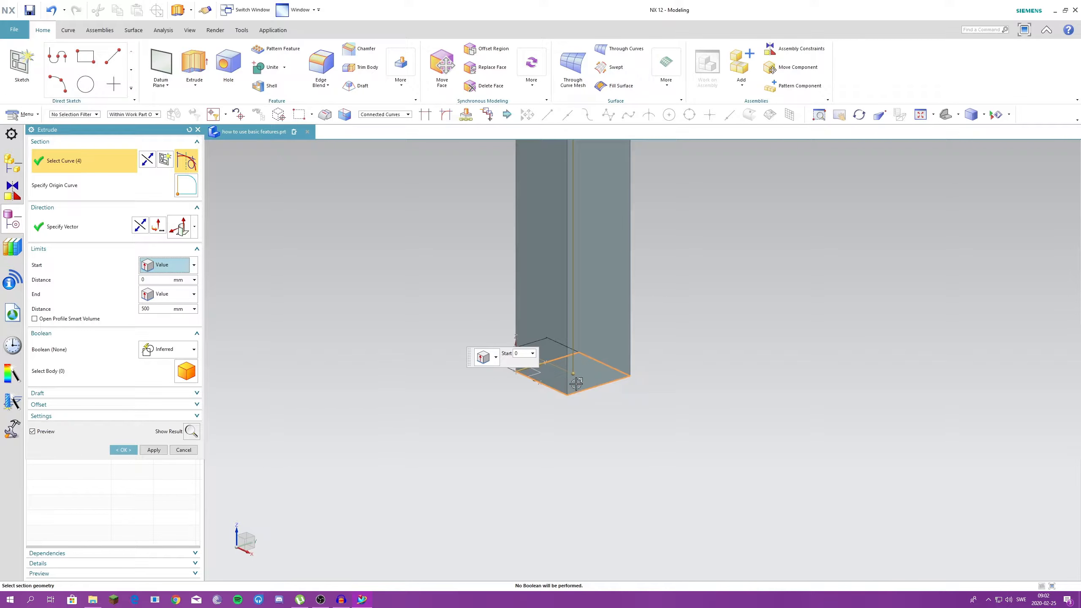
- Switch the extrude limit to Symmetric Value and set its distance to 200 mm
click(168, 264)
click(168, 294)
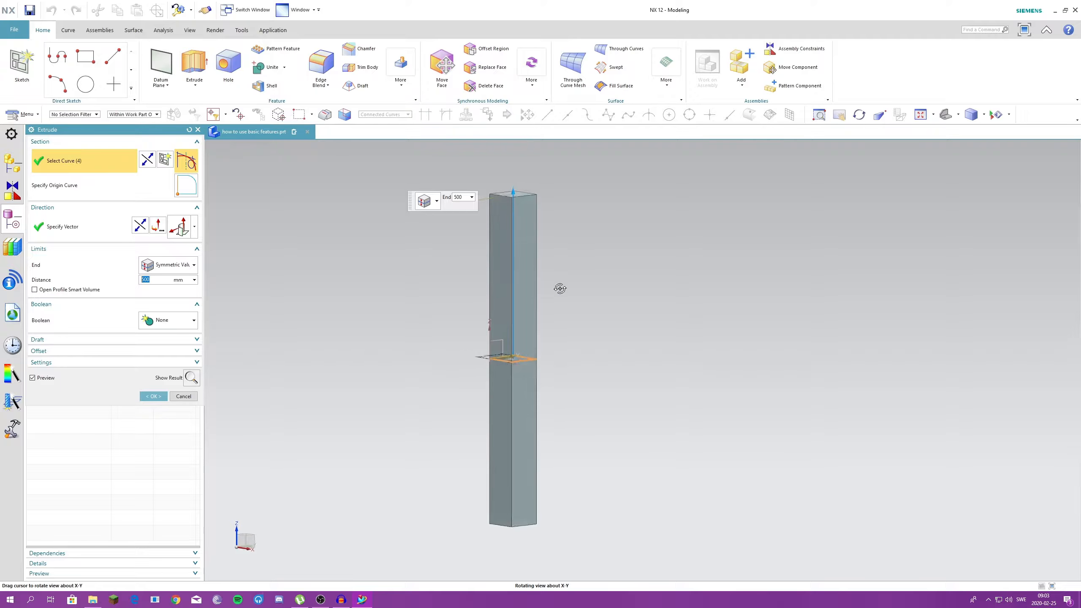
middle_drag(560, 288, 562, 285)
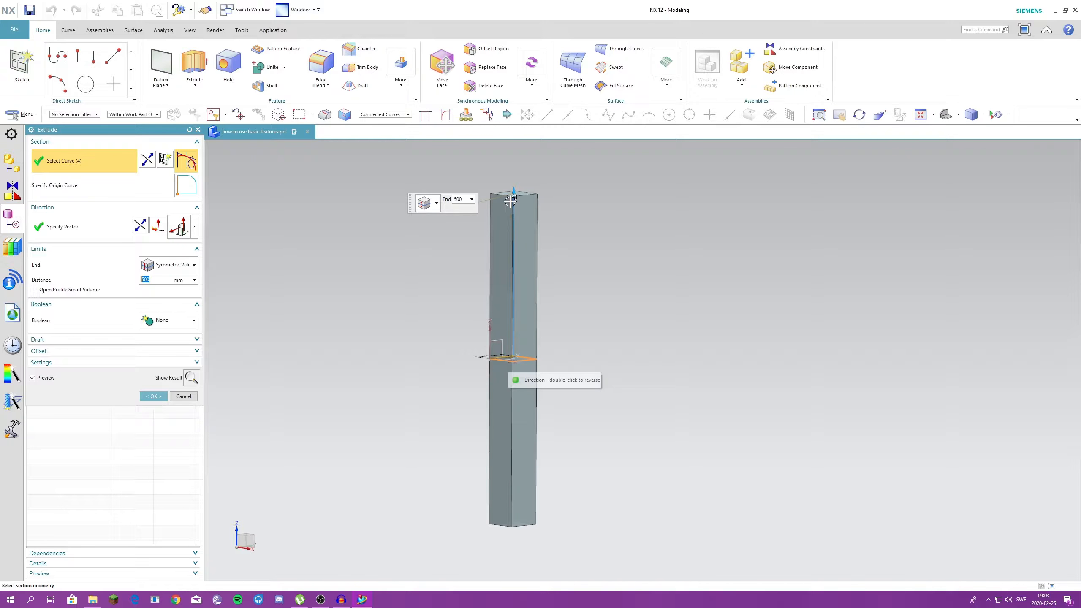
text(200)
key(Return)
scroll(424, 349, up, 2)
- Switch the extrude limits back to Value, set the start distance to 400 mm, and accept the feature
click(169, 264)
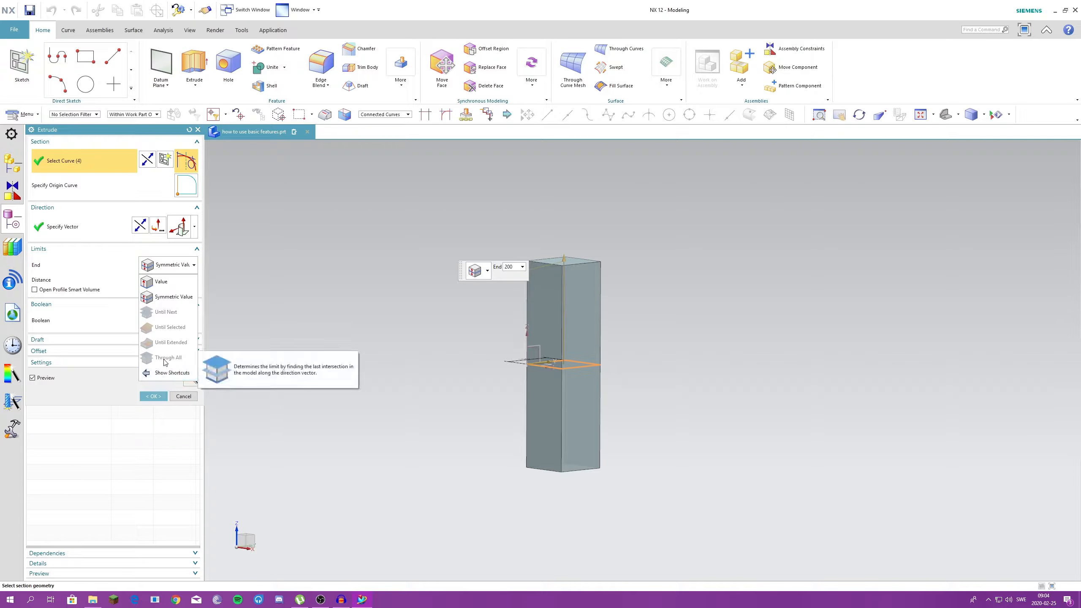
click(160, 281)
click(168, 265)
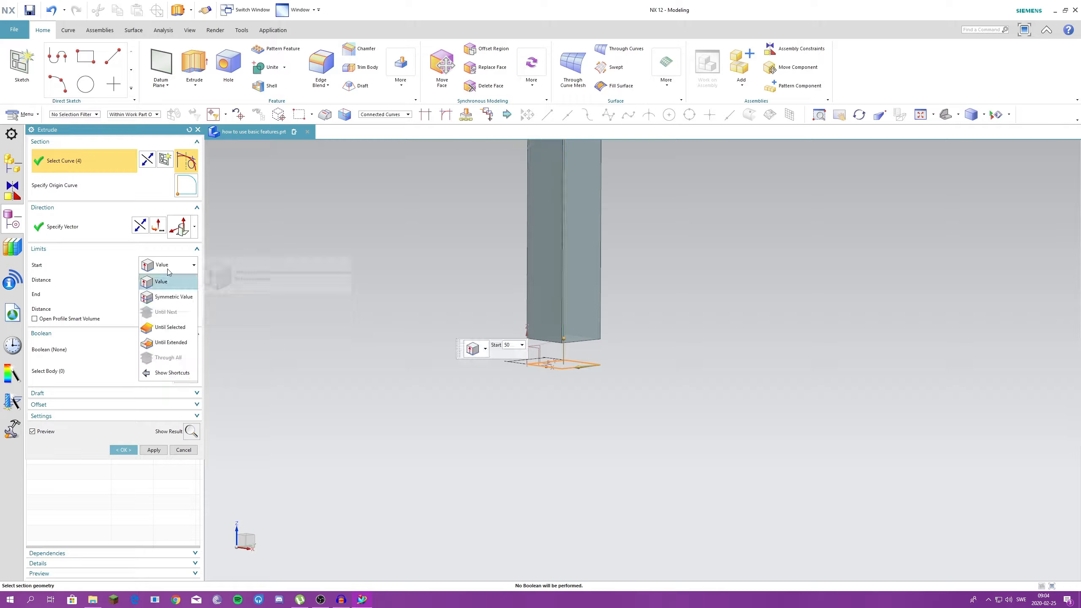
click(161, 282)
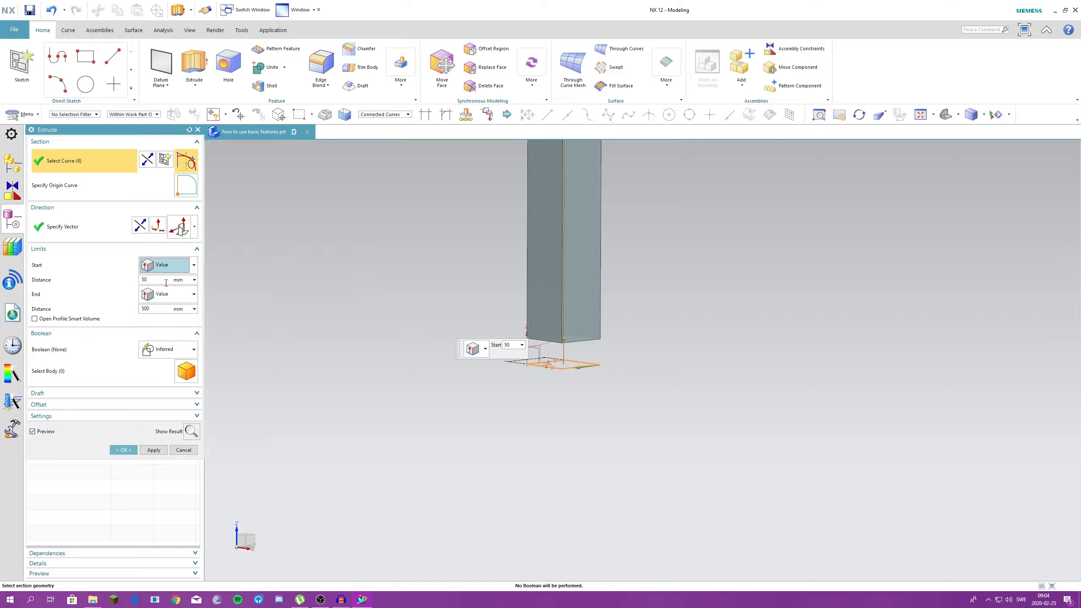
double_click(152, 282)
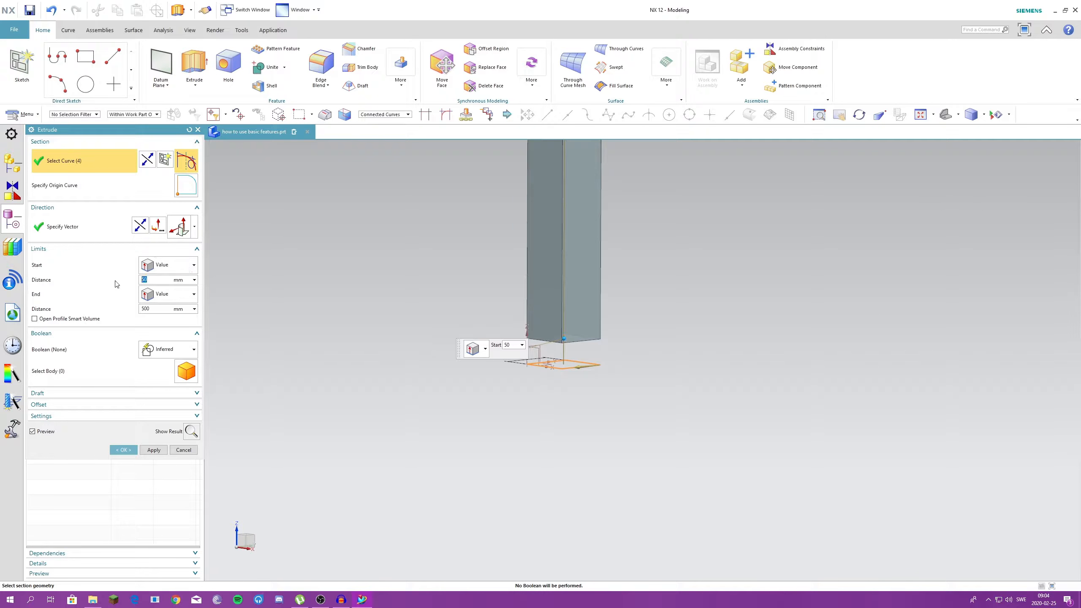
text(400)
scroll(338, 478, down, 2)
click(124, 450)
- Extrude the square sketch again from a start distance of 0 mm with the end limit Until Next
click(194, 64)
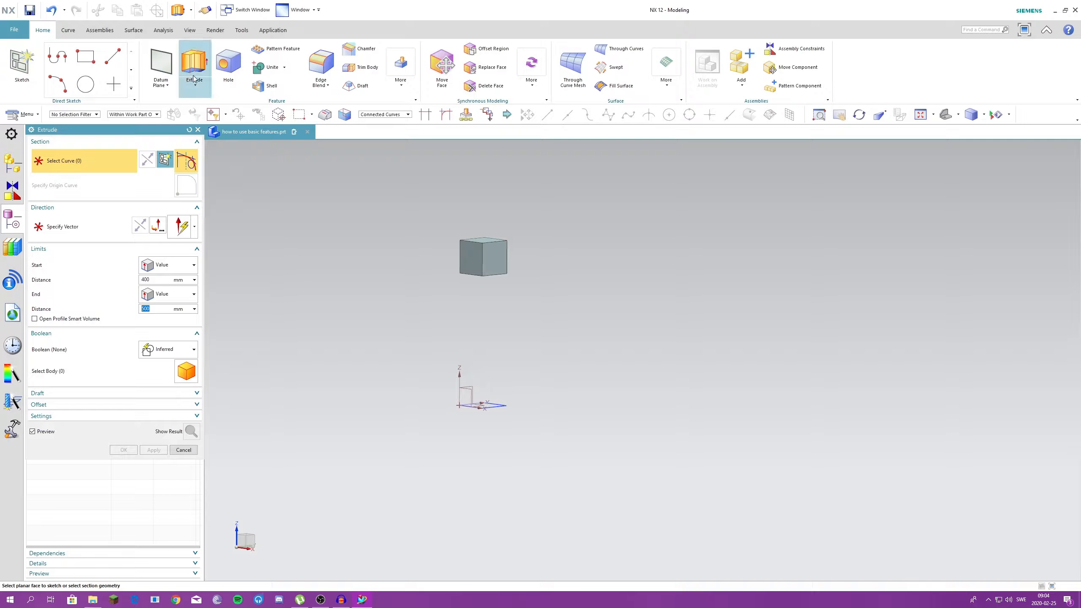
scroll(425, 374, up, 1)
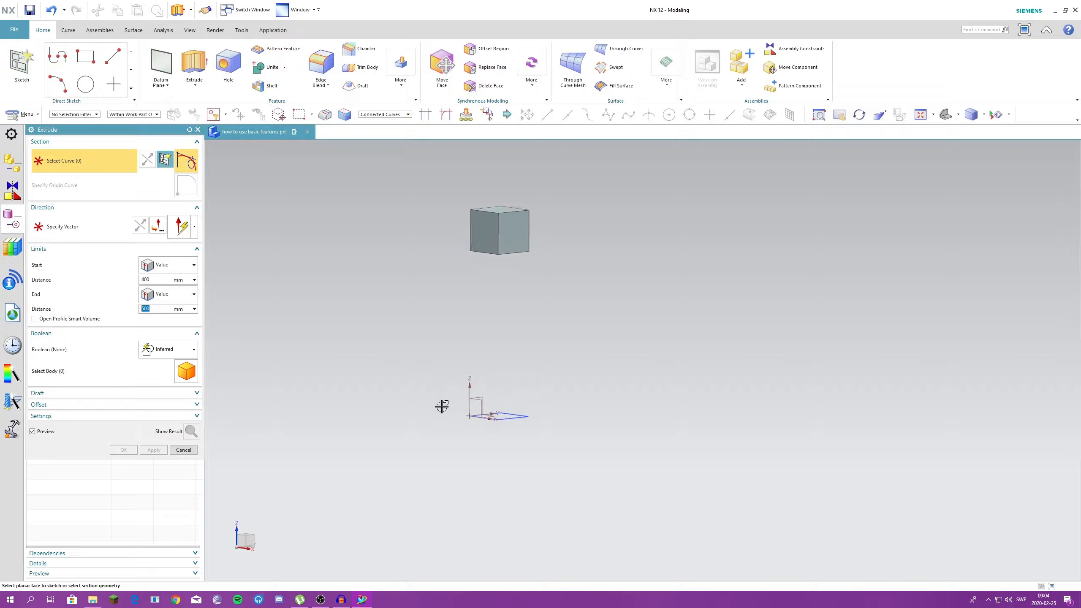
click(517, 418)
double_click(145, 280)
text(0)
click(194, 294)
click(167, 342)
middle_drag(518, 383, 464, 341)
scroll(469, 298, up, 2)
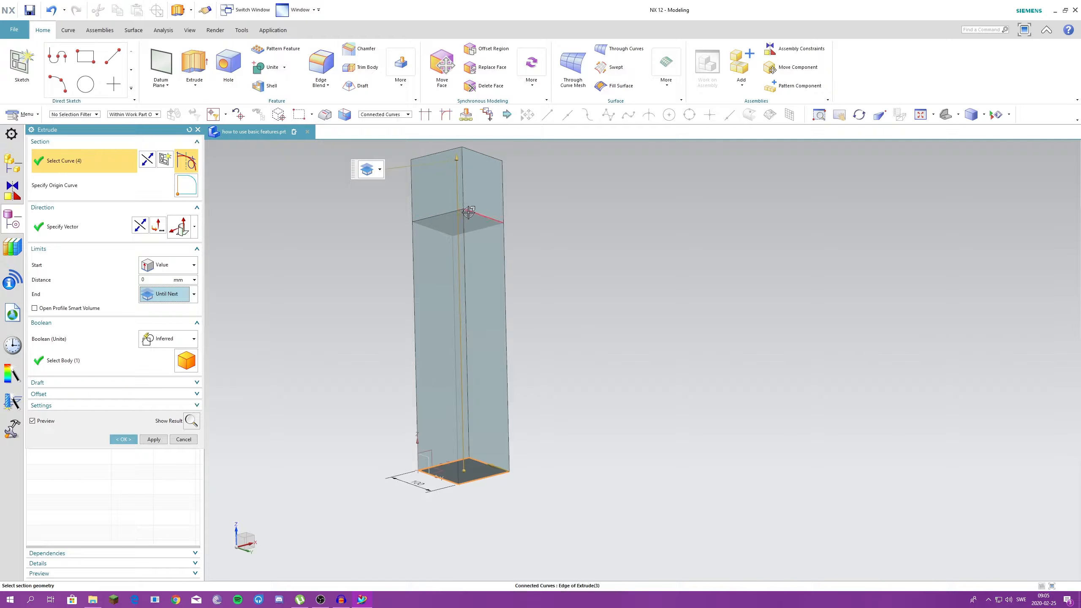
- Change the extrude's end limit to Until Extended and set the start distance to 0 mm
click(194, 294)
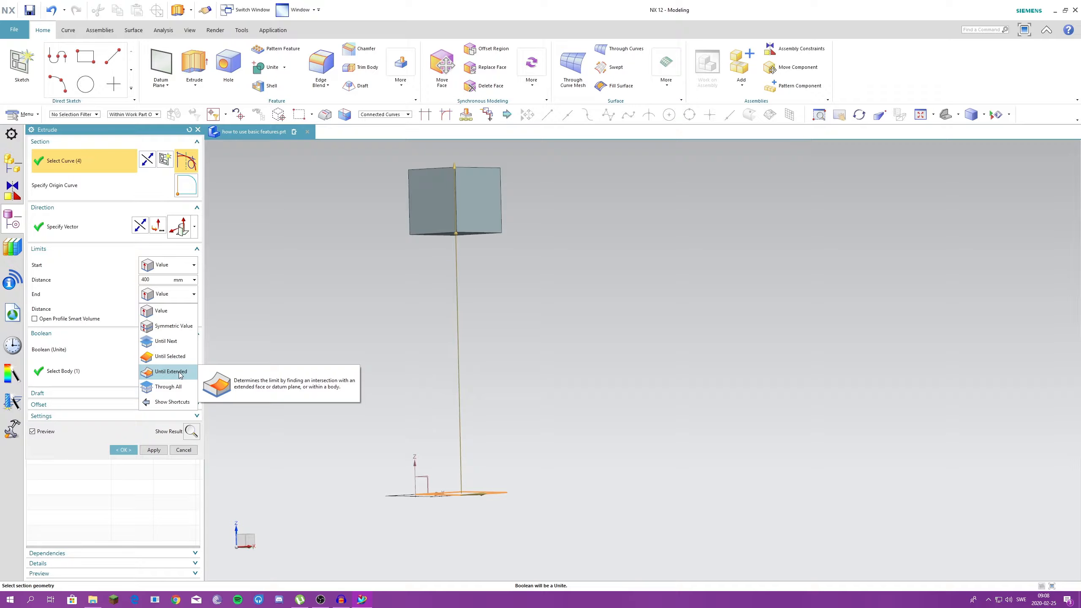
click(170, 371)
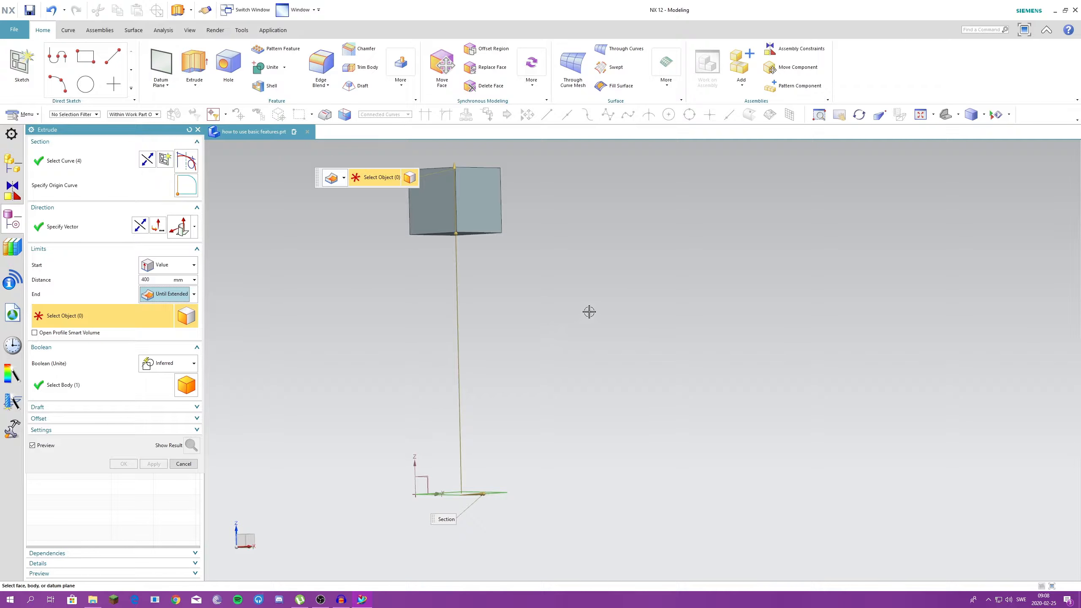
mouse_move(572, 352)
middle_down()
mouse_move(573, 336)
mouse_move(562, 367)
mouse_move(570, 357)
middle_up()
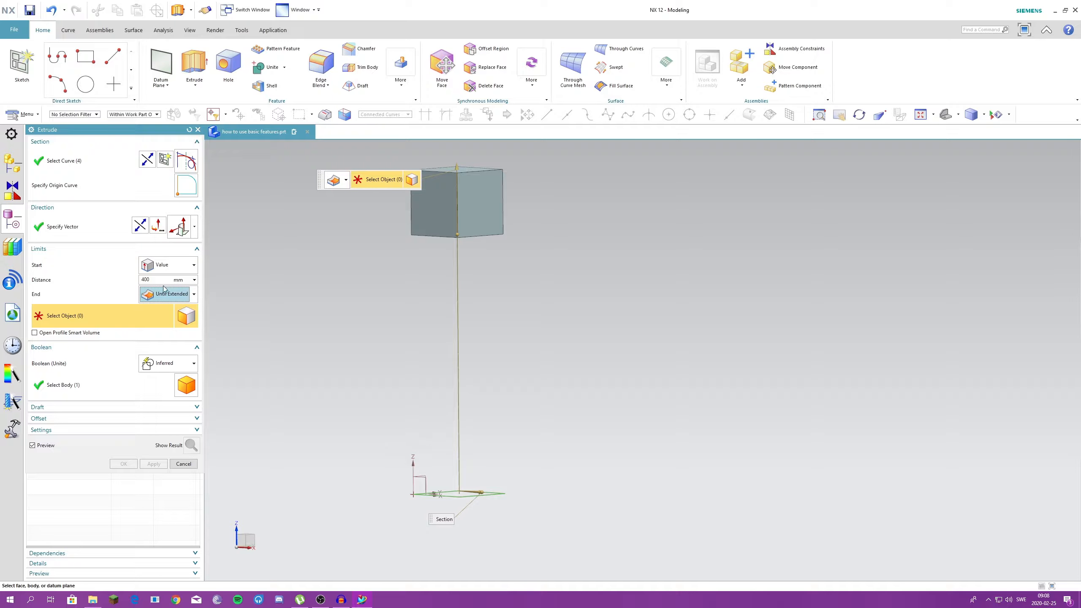
drag(162, 280, 112, 276)
text(0)
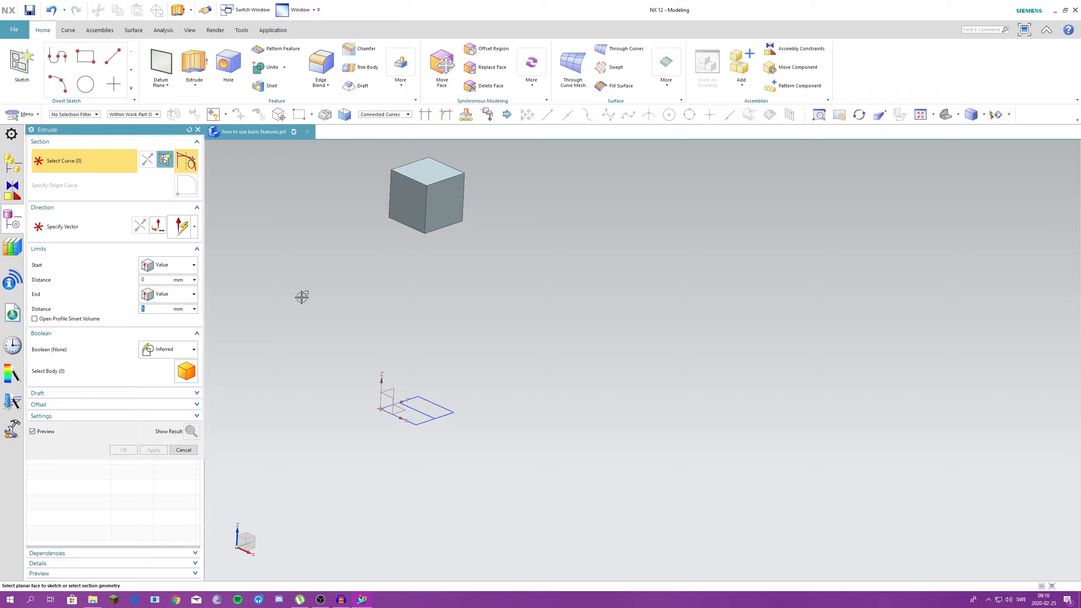
- Extrude the square sketch from 0 mm with the end limit Through All, passing through the floating cube
click(405, 420)
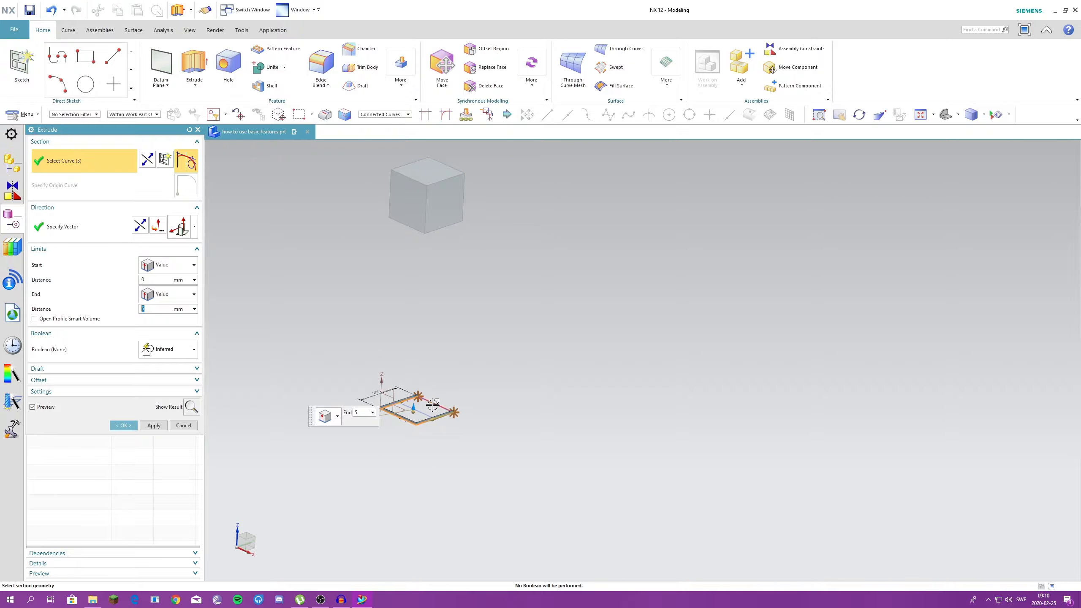
click(174, 295)
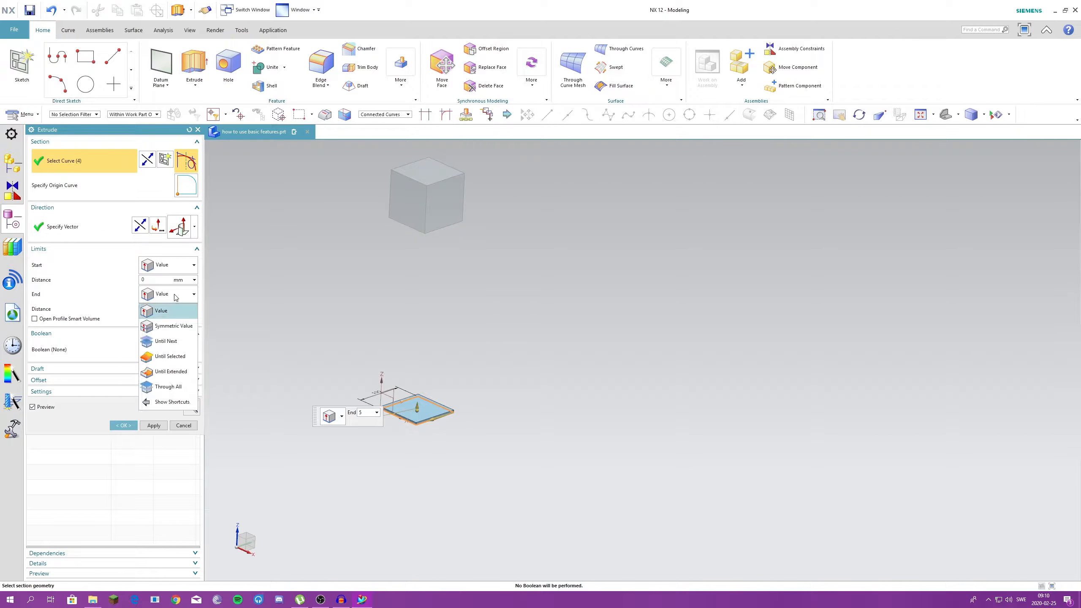
click(168, 387)
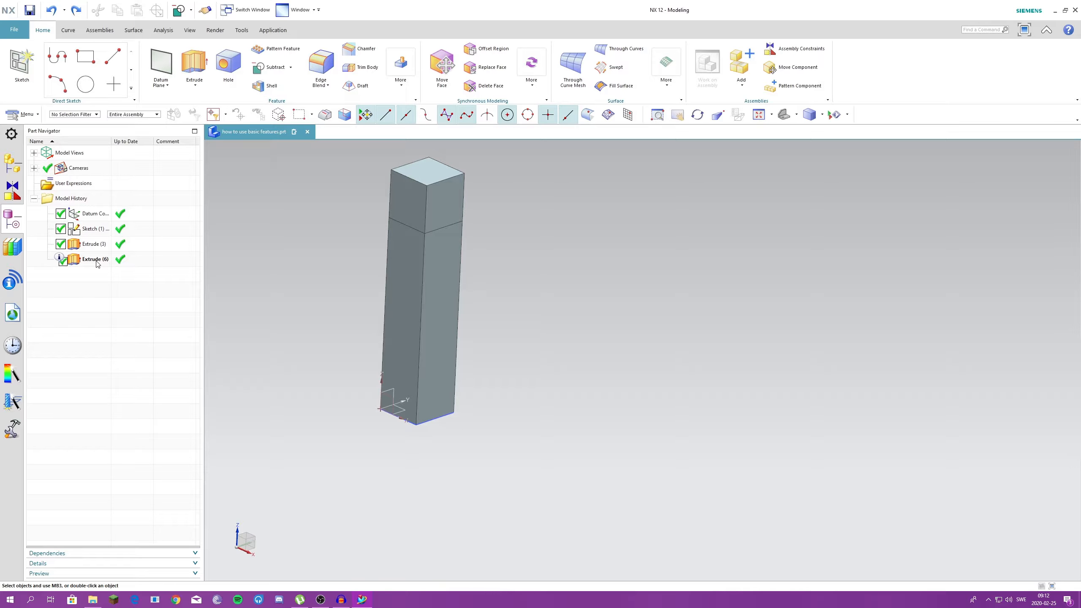
- Try to subtract the upper cube as the tool body from the full-height column as the target body
click(270, 70)
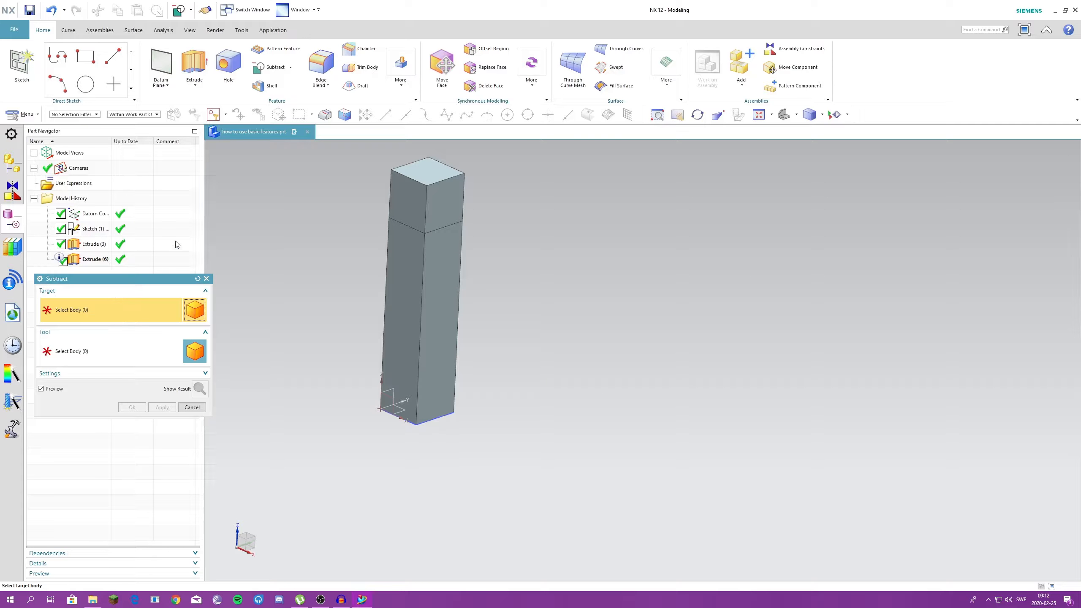
click(392, 317)
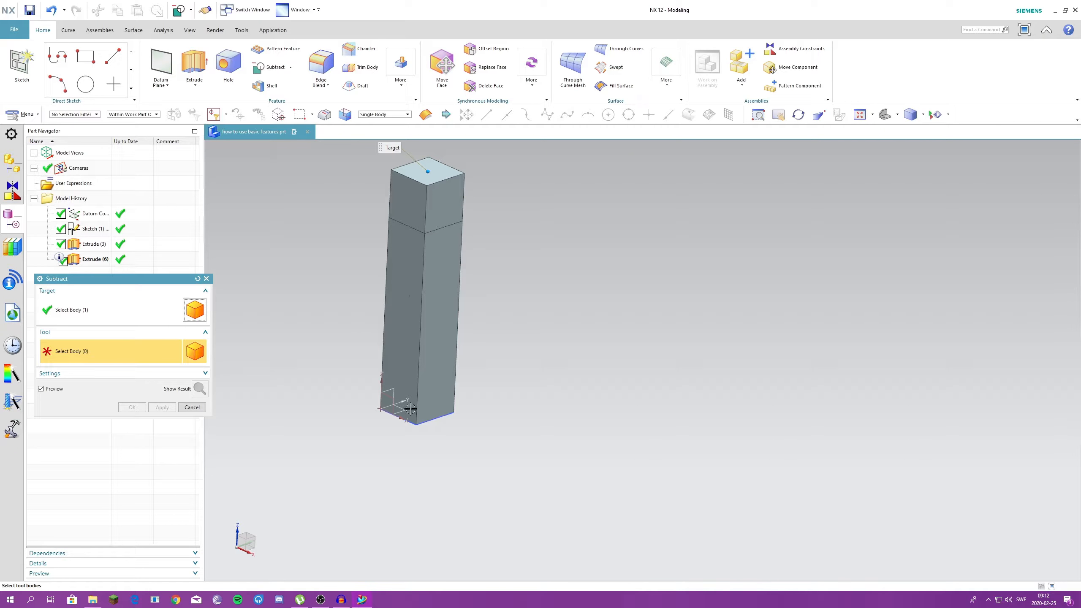
click(395, 206)
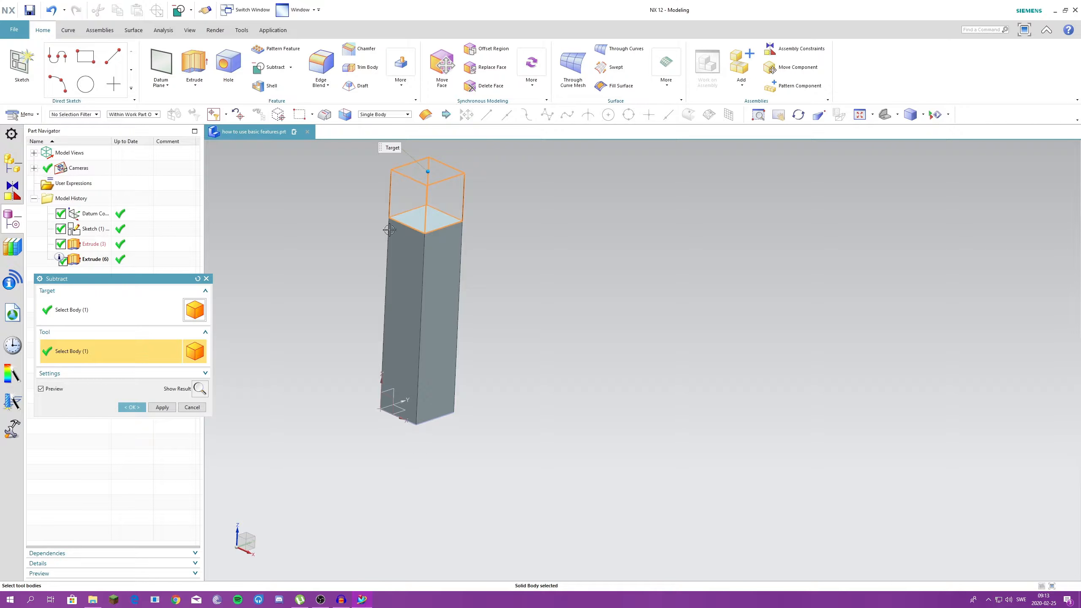
double_click(94, 244)
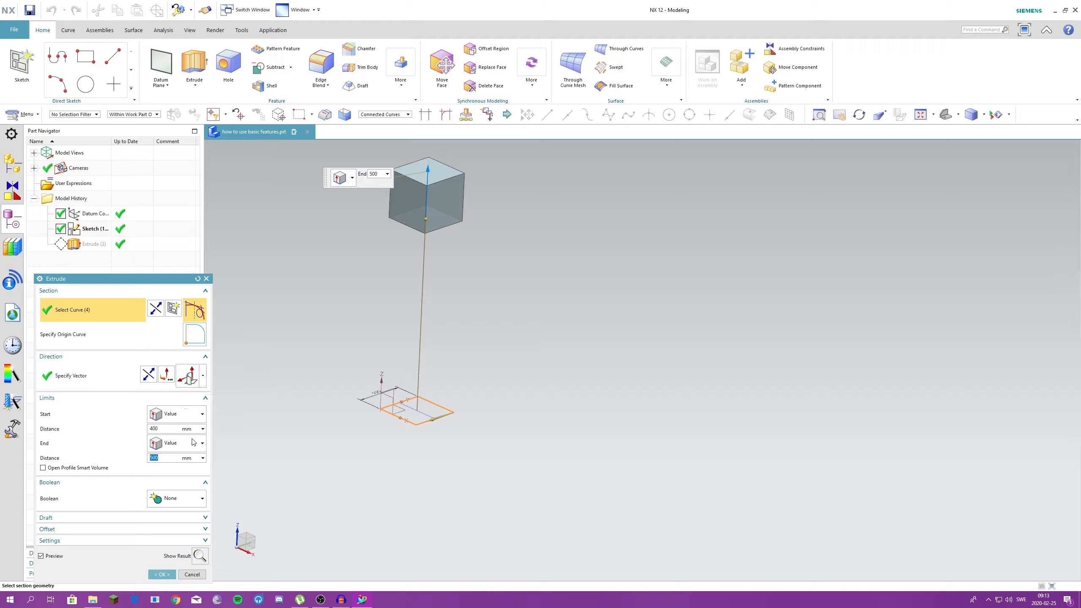
click(193, 414)
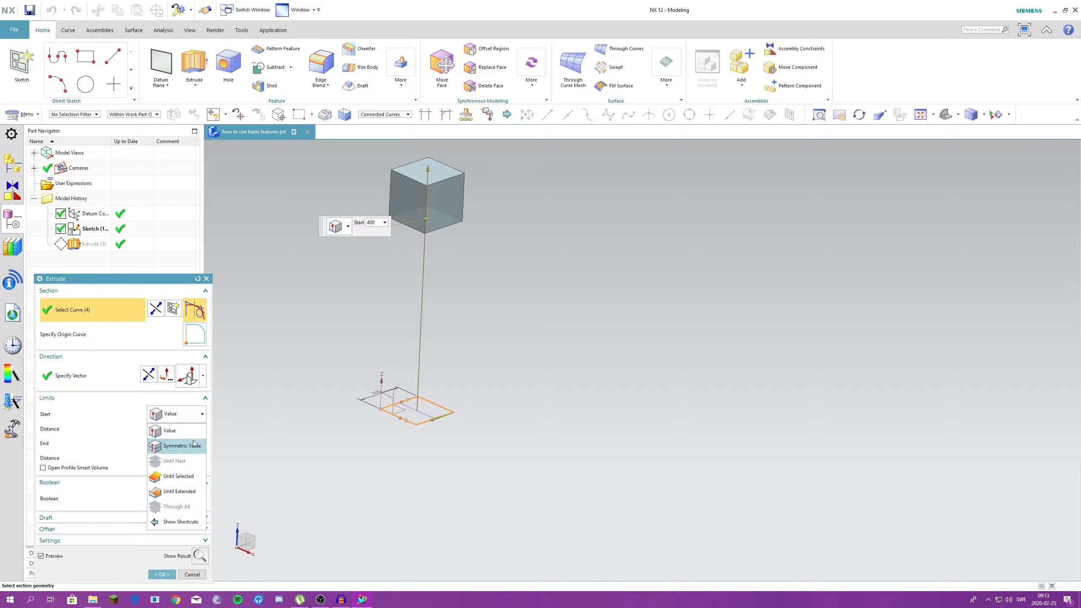
click(187, 415)
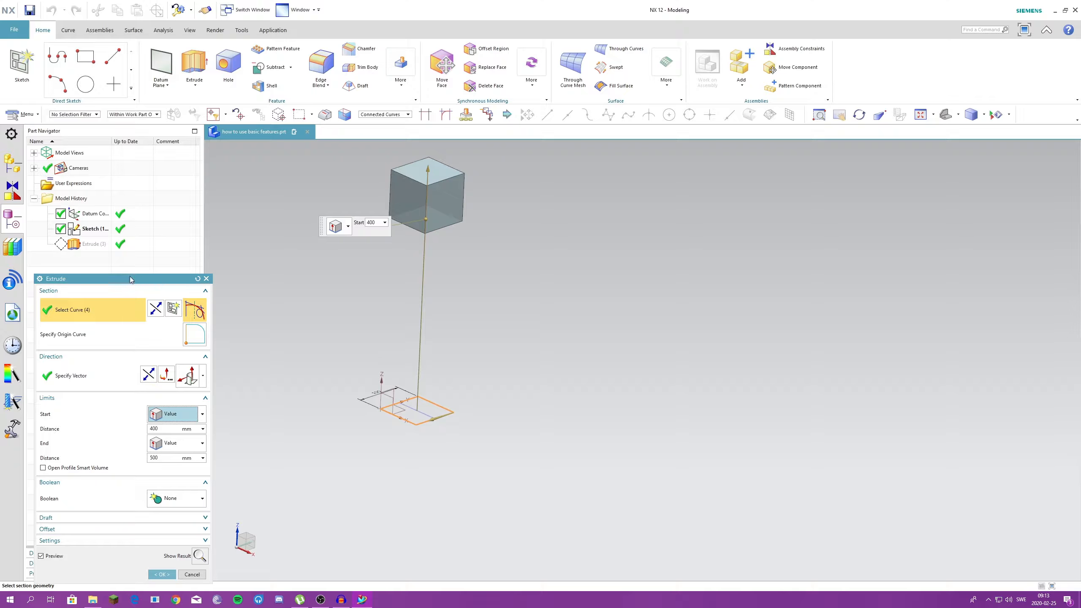
drag(130, 279, 136, 209)
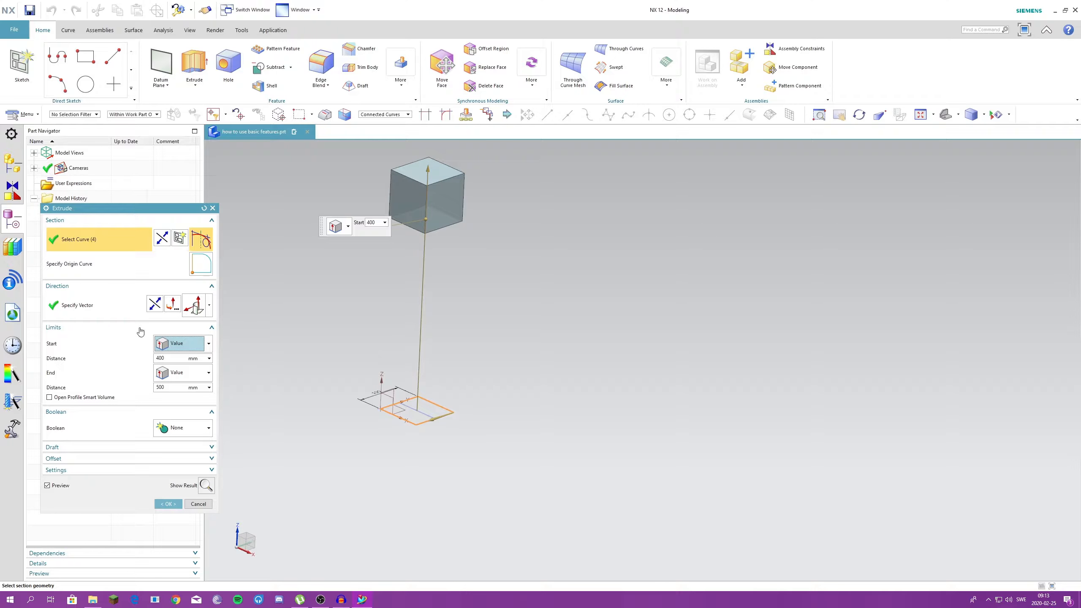
click(191, 431)
click(191, 429)
key(Escape)
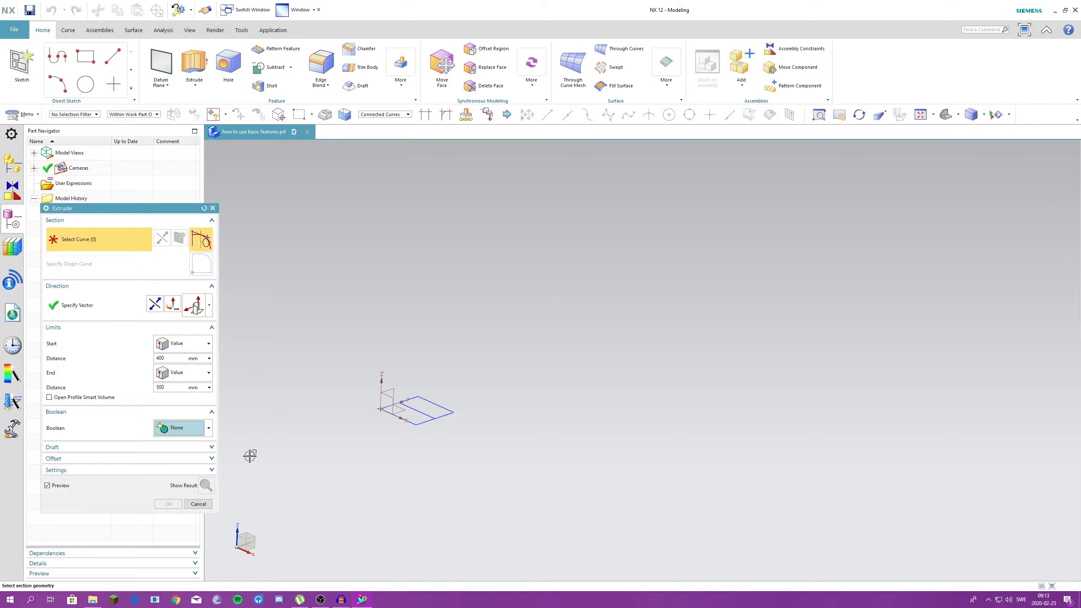
click(207, 505)
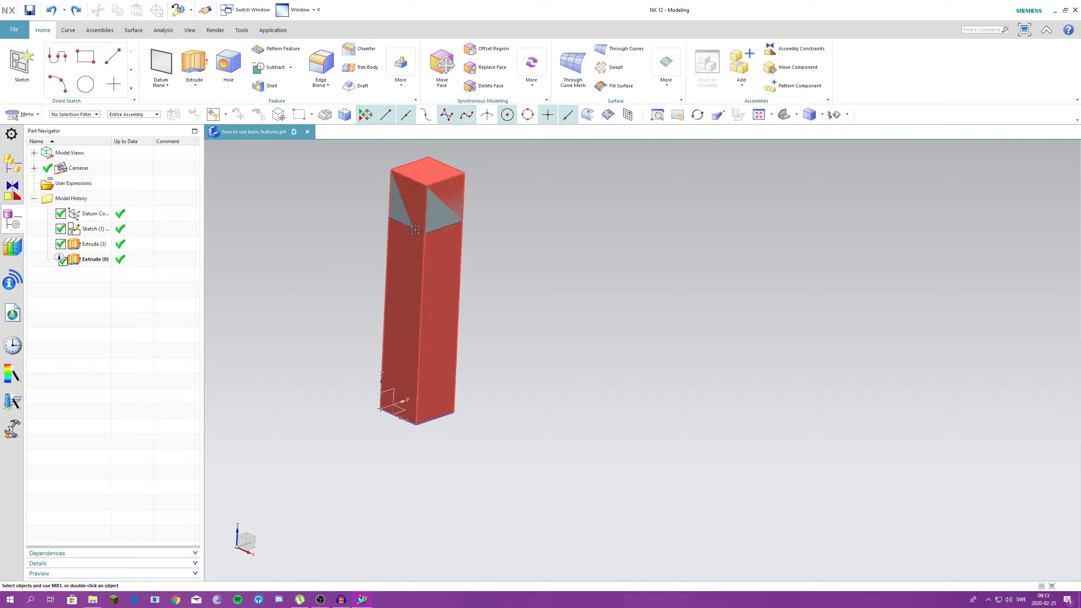
double_click(92, 247)
key(Escape)
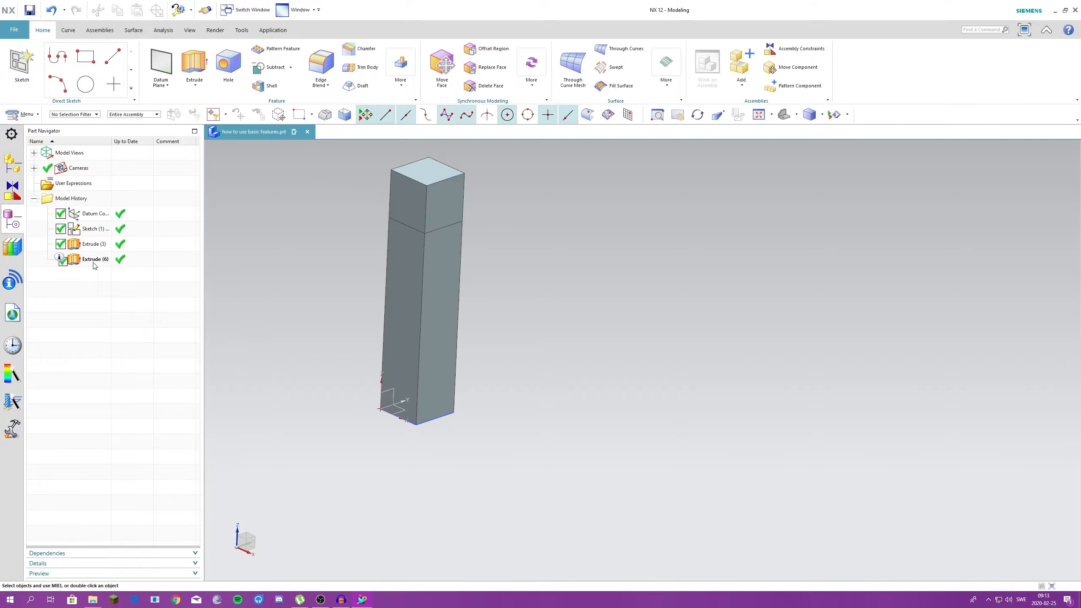
- Edit the full-height column's extrude and set its boolean to Unite with the upper cube
double_click(92, 259)
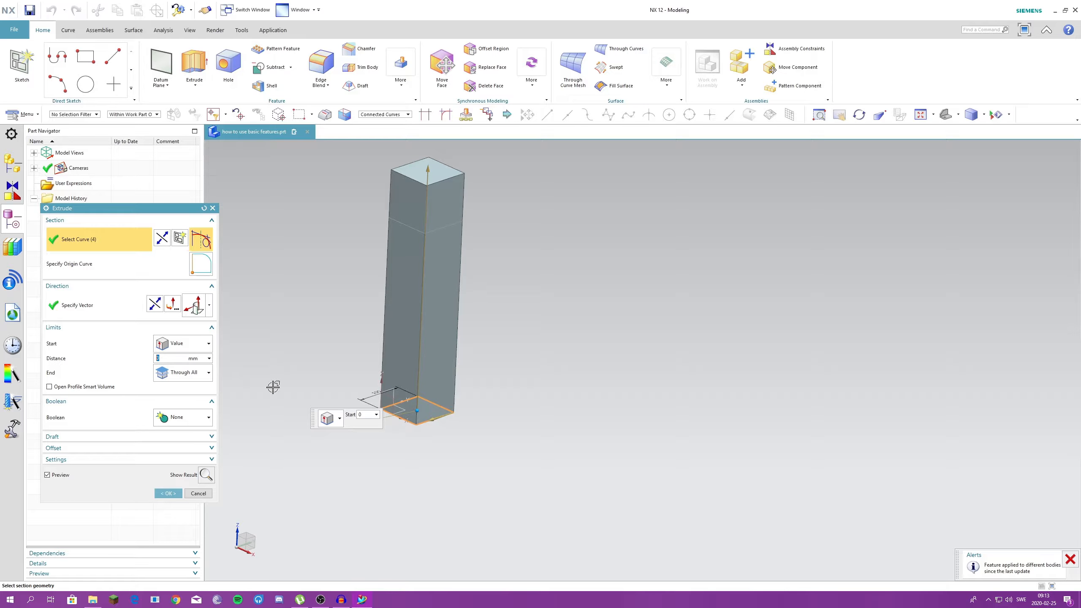
middle_click(407, 221)
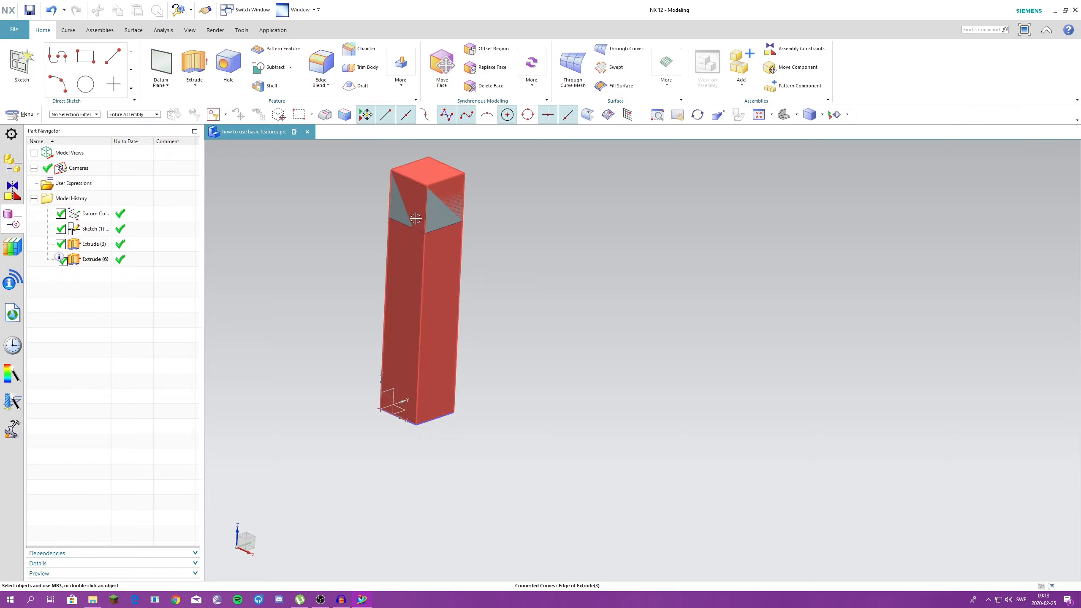
double_click(95, 259)
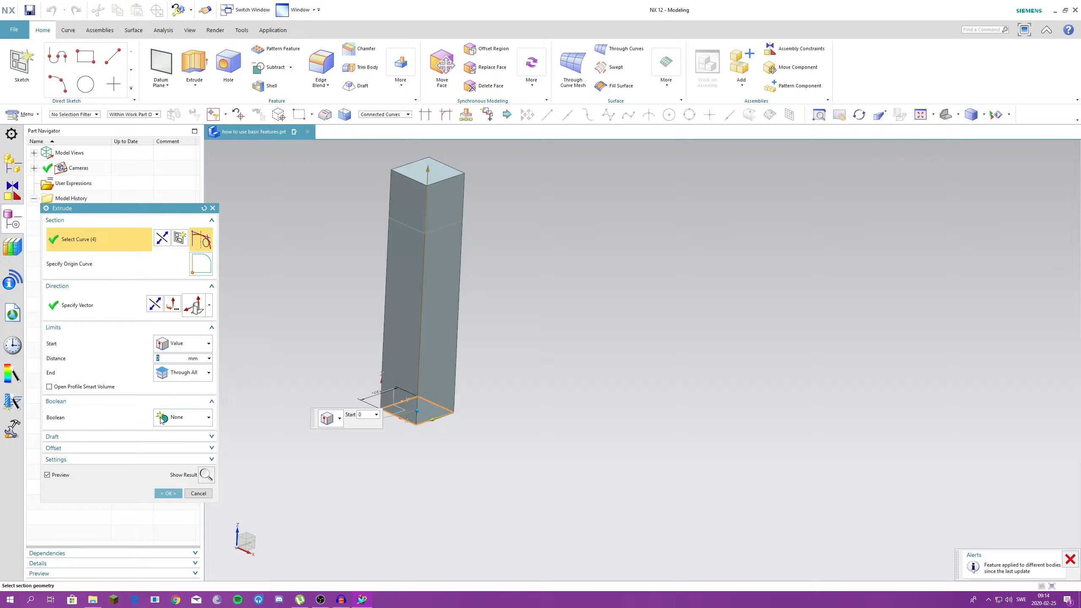
click(188, 418)
click(187, 445)
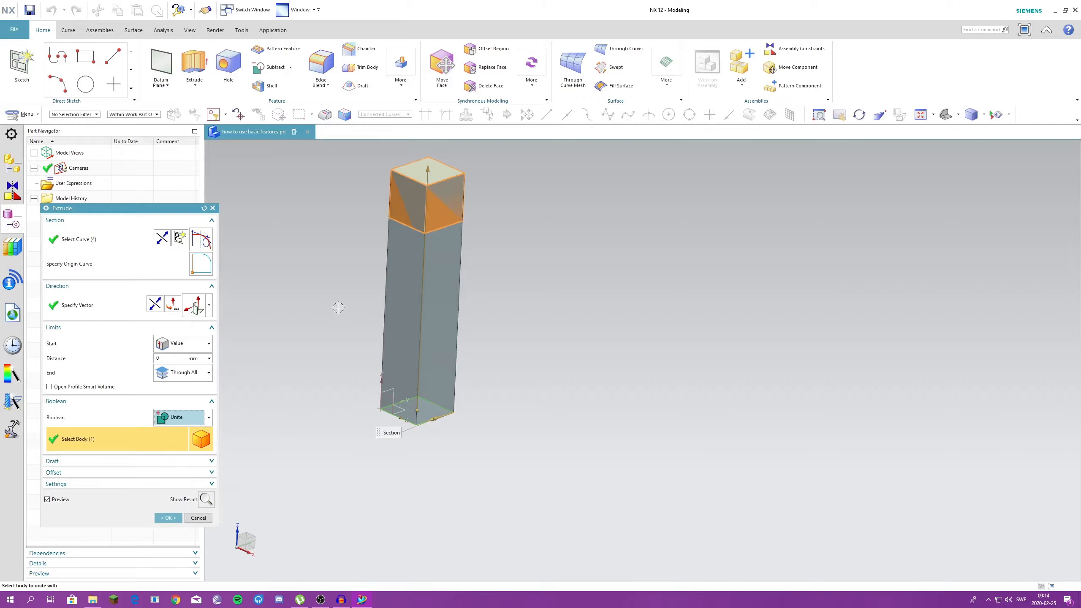
- Accept the united column, and re-edit its extrude with the boolean set to Intersect with the upper cube
click(169, 517)
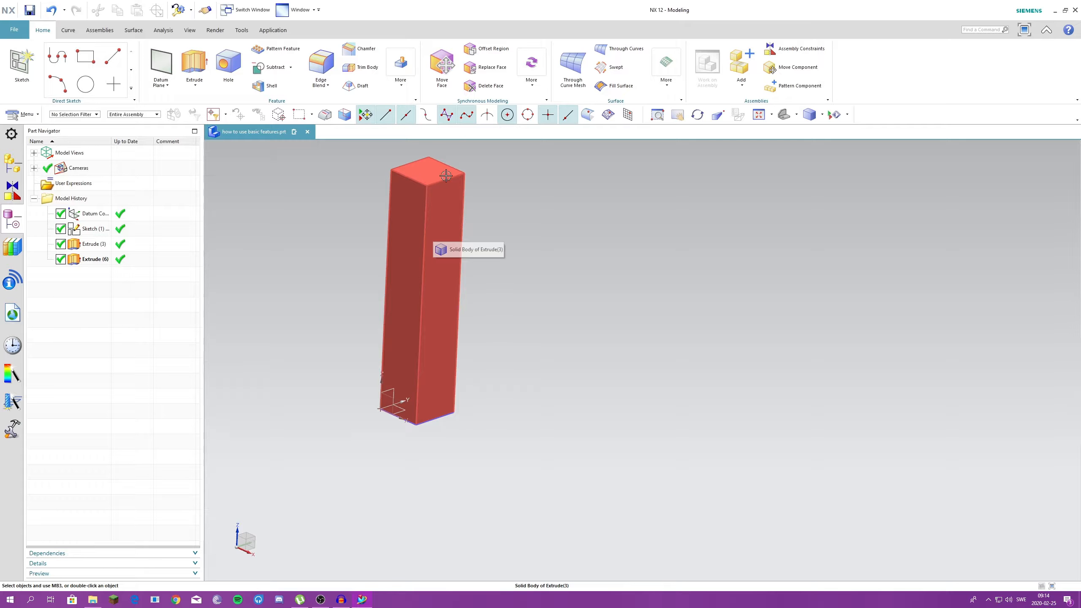
double_click(152, 257)
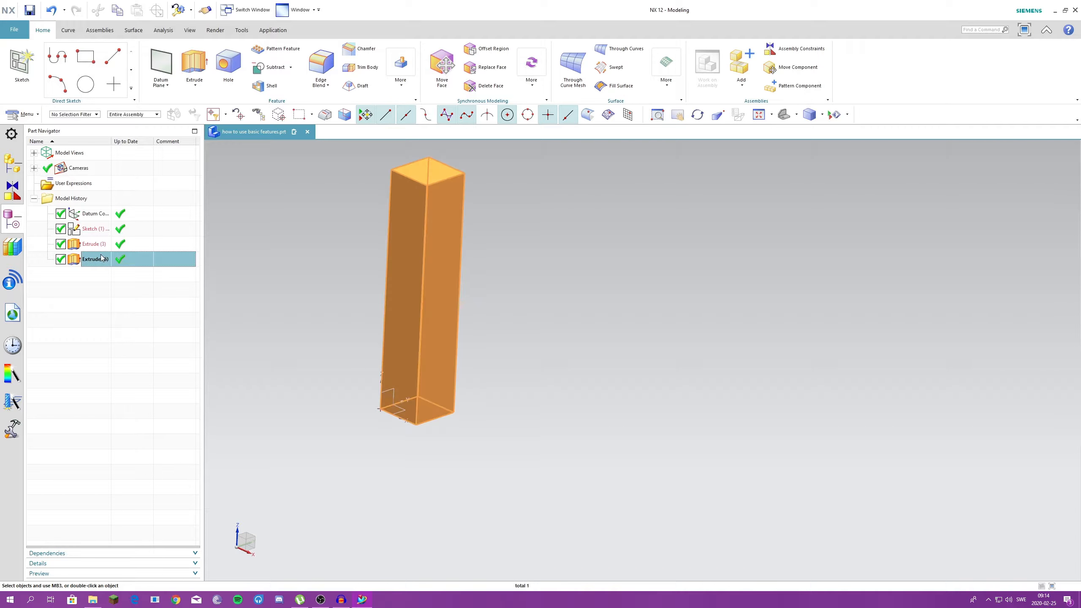
click(208, 418)
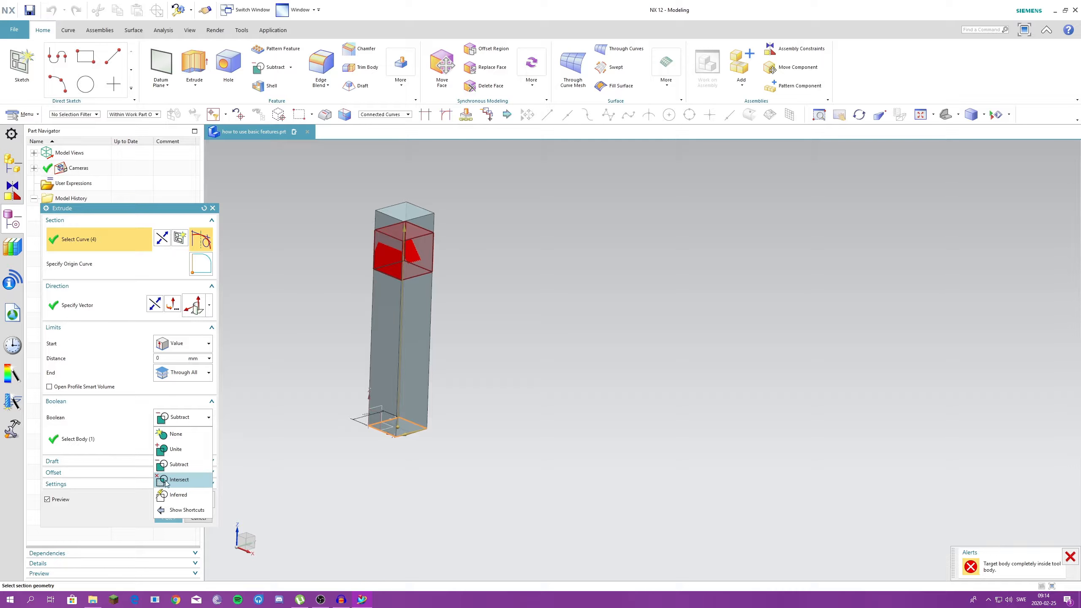
click(168, 481)
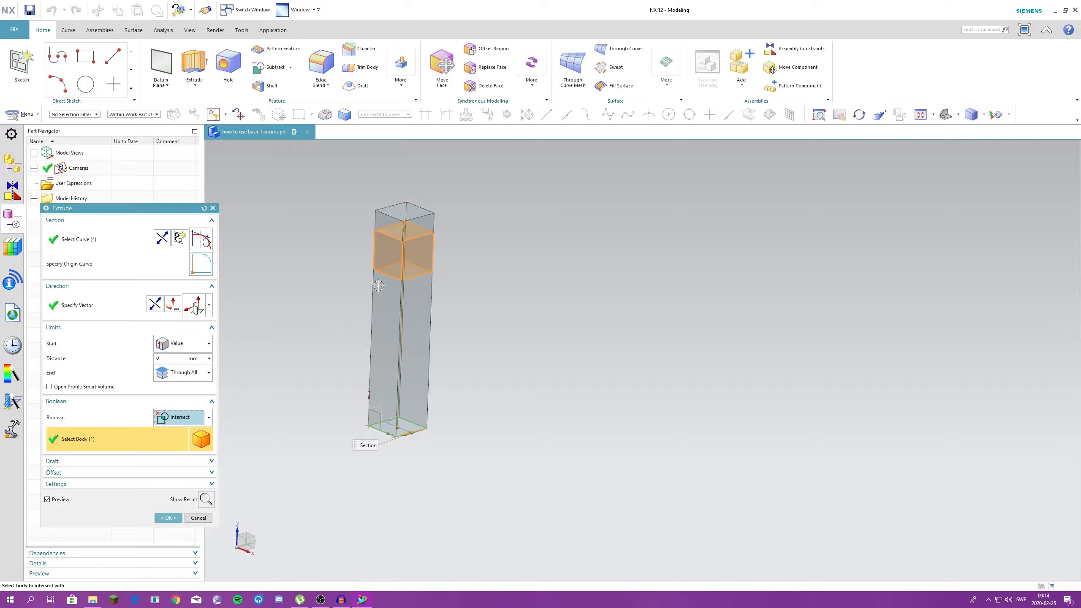
scroll(356, 266, up, 1)
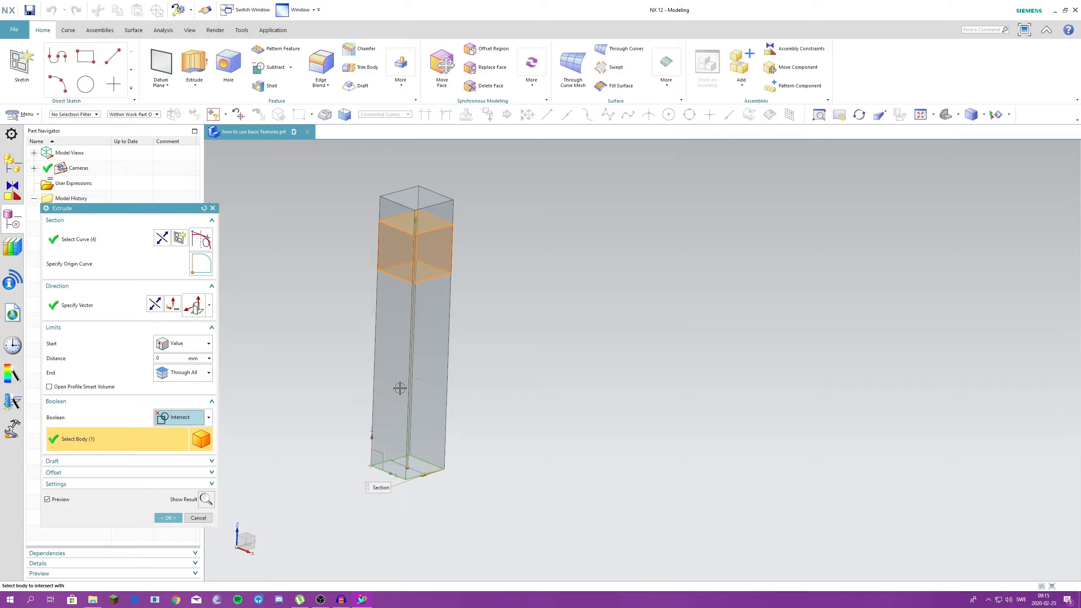
click(168, 518)
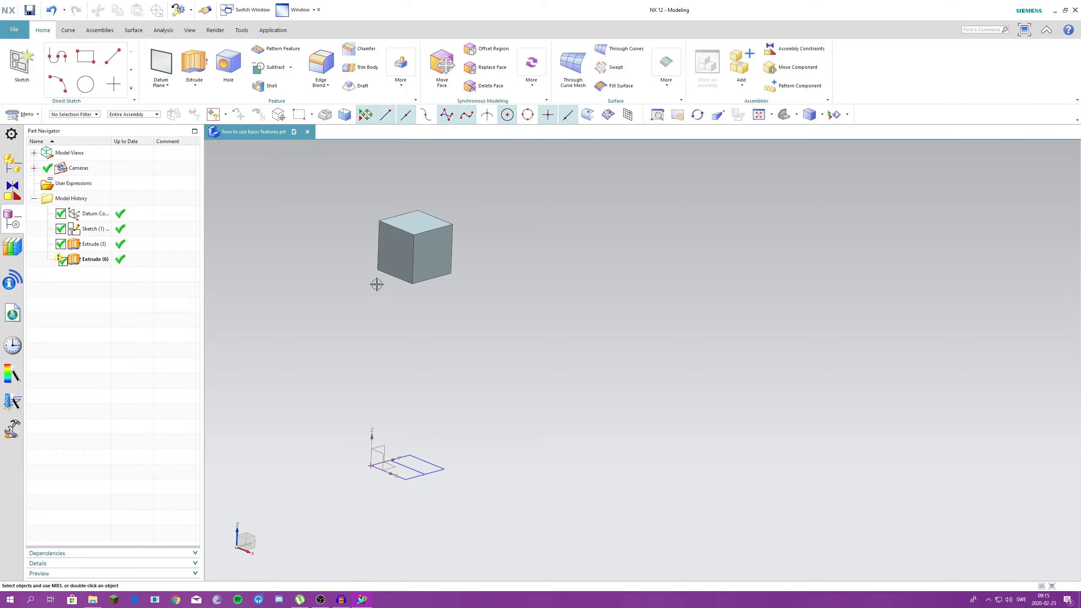
- Delete the intersecting extrude and edit the remaining cube's extrude, setting its draft to From Start Limit
double_click(95, 259)
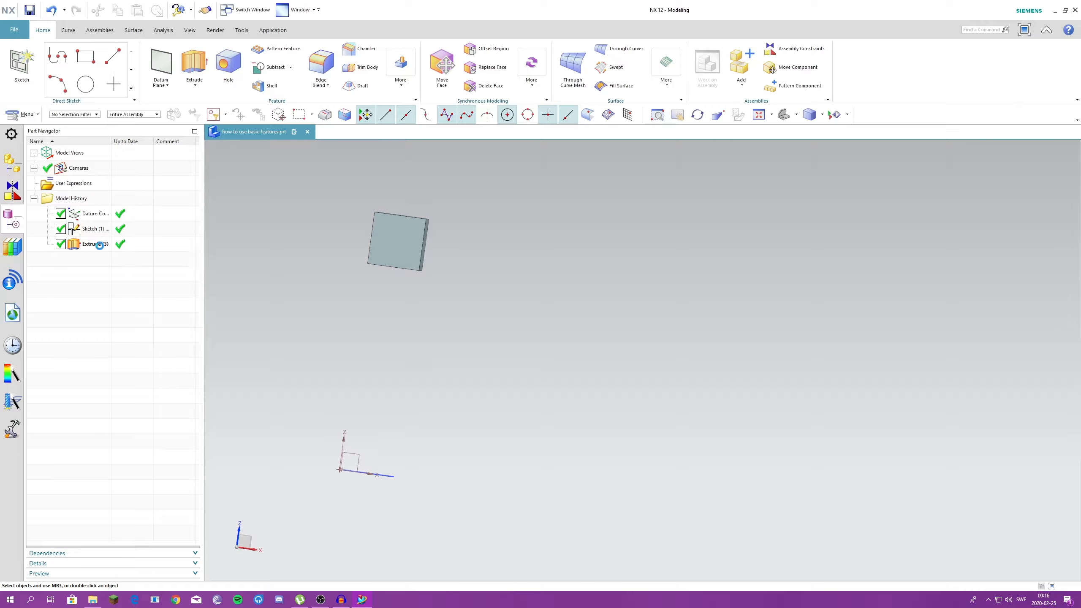
double_click(100, 245)
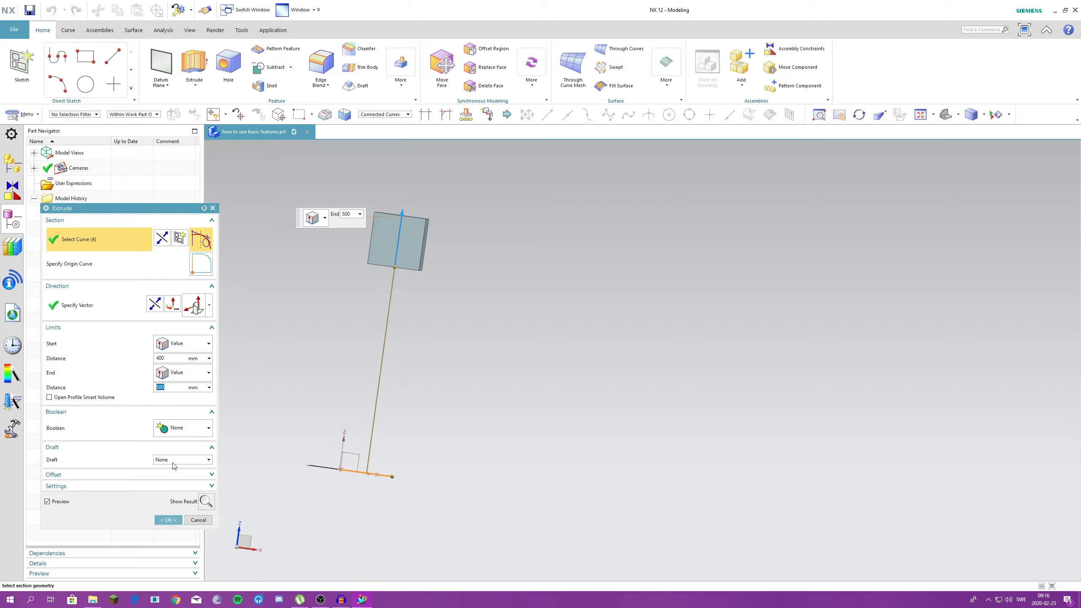
click(195, 461)
click(172, 475)
scroll(420, 223, down, 2)
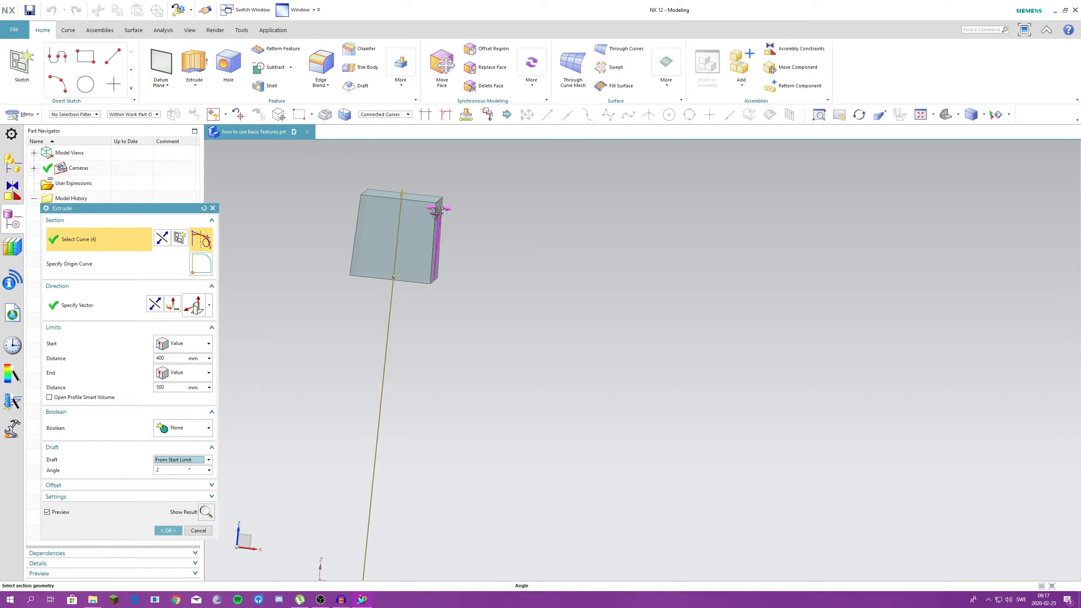
- Try several From Start Limit draft angles on the cube, from about 28° to about -74°
drag(434, 211, 415, 213)
middle_drag(415, 213, 388, 235)
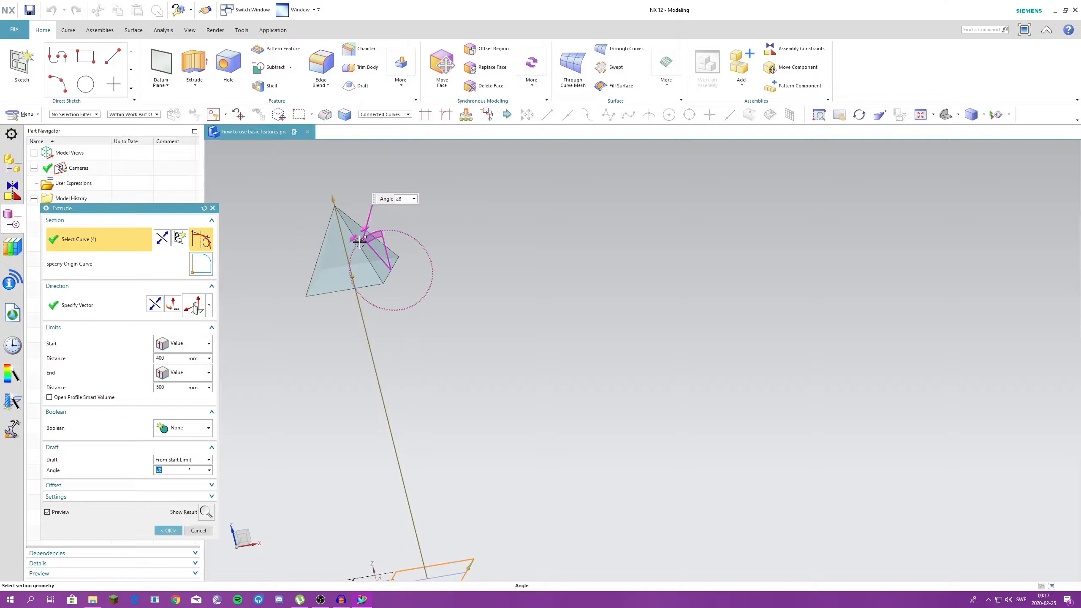
drag(360, 241, 409, 272)
middle_drag(409, 272, 429, 316)
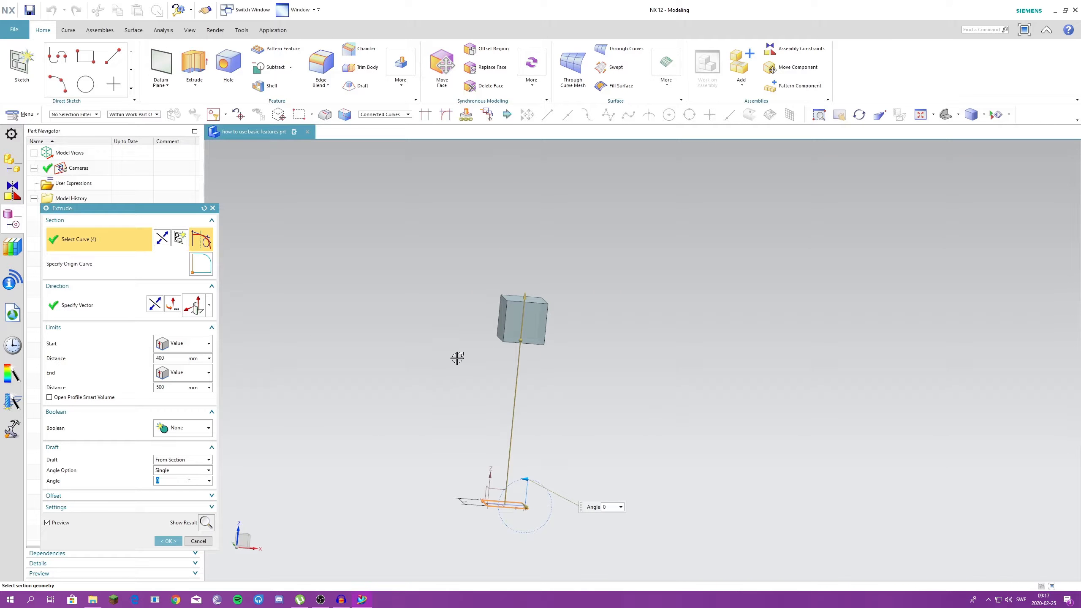
middle_drag(455, 357, 464, 393)
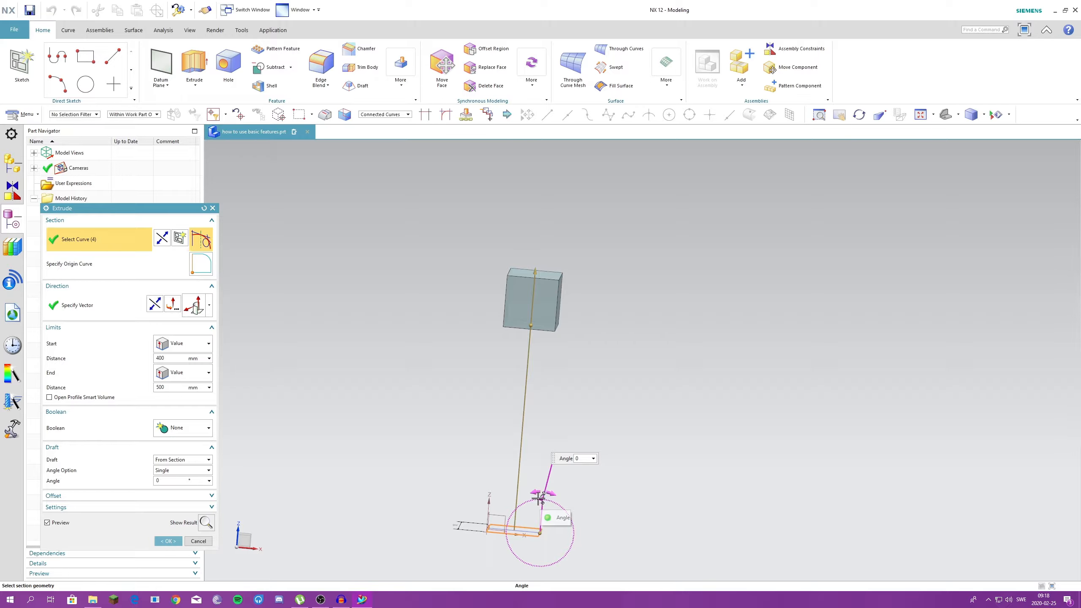
- Try single From Section draft angles on the cube, including about 6°
drag(538, 499, 536, 495)
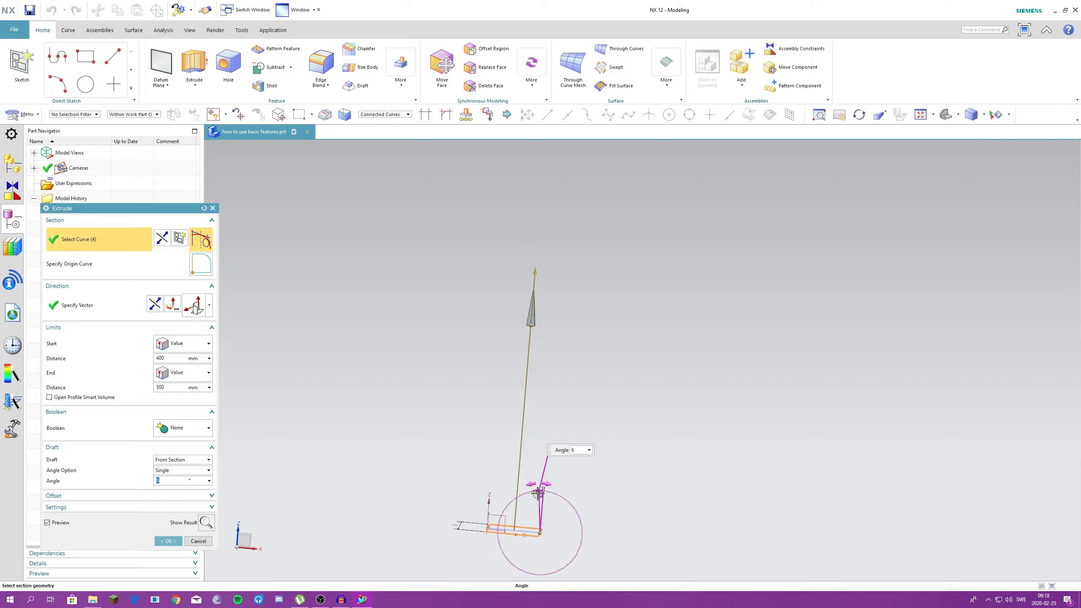
drag(537, 491, 554, 494)
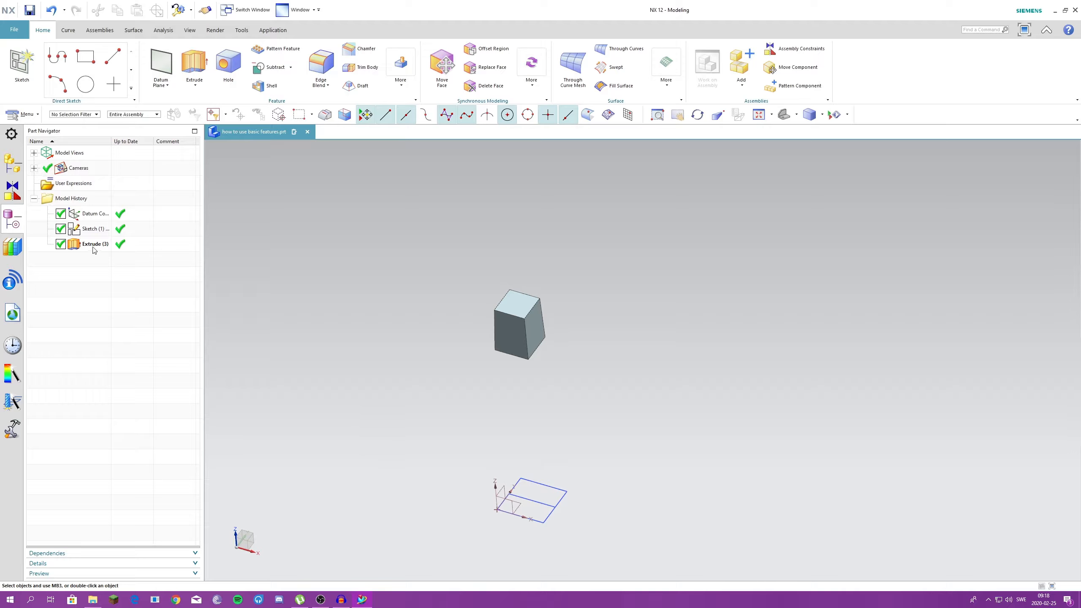
- Re-edit the extrude and vary its multiple From Section draft angles: Angle 3 to about -43°, Angle 1 to about 41°, plus Angle 2
click(97, 242)
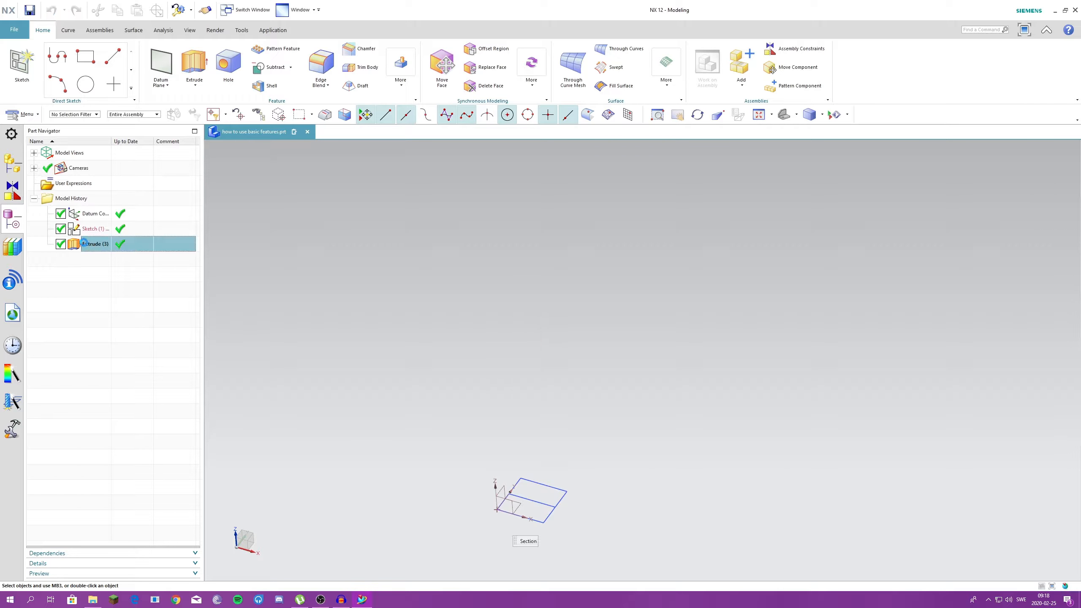
double_click(97, 241)
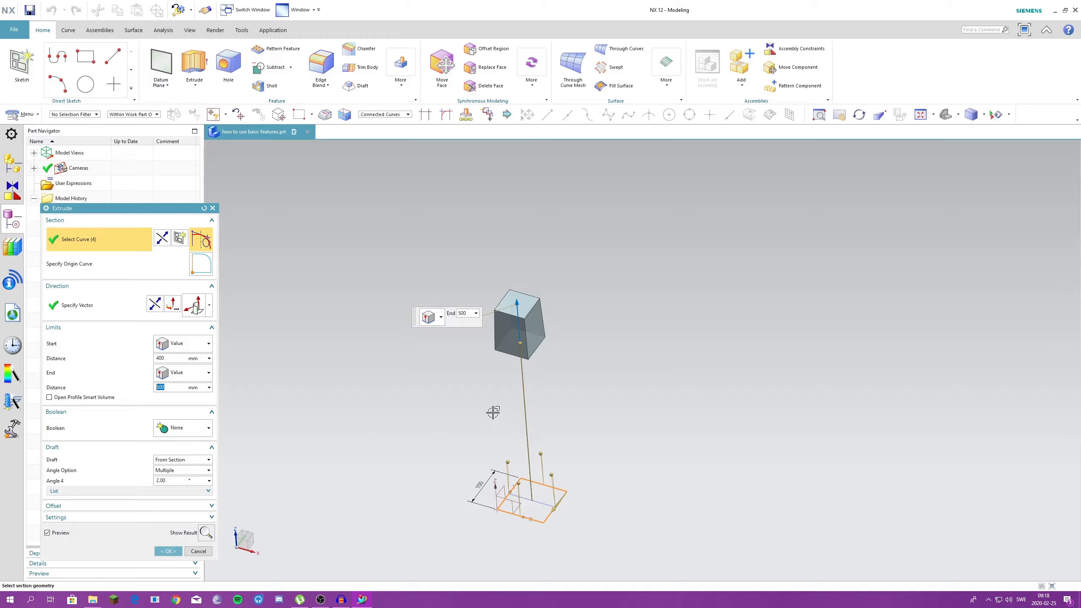
scroll(521, 425, down, 1)
scroll(517, 514, up, 2)
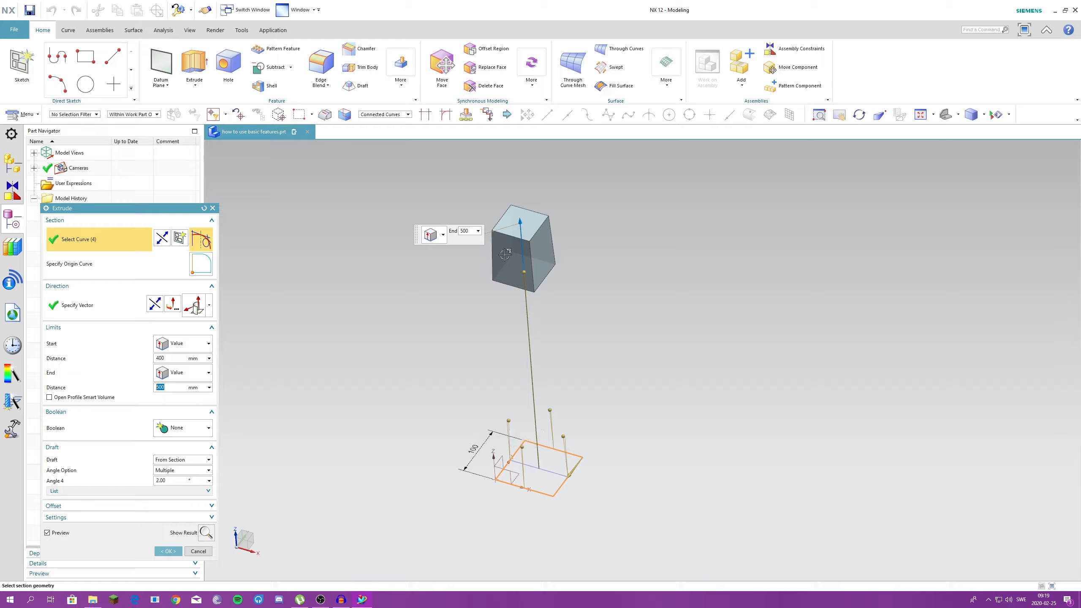
drag(509, 421, 470, 415)
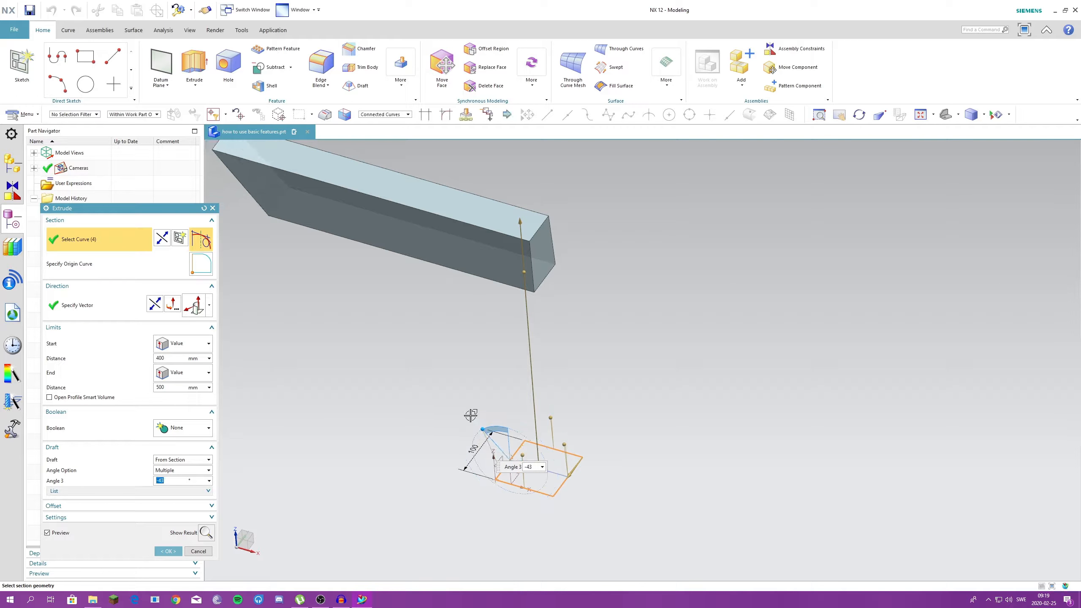
click(561, 443)
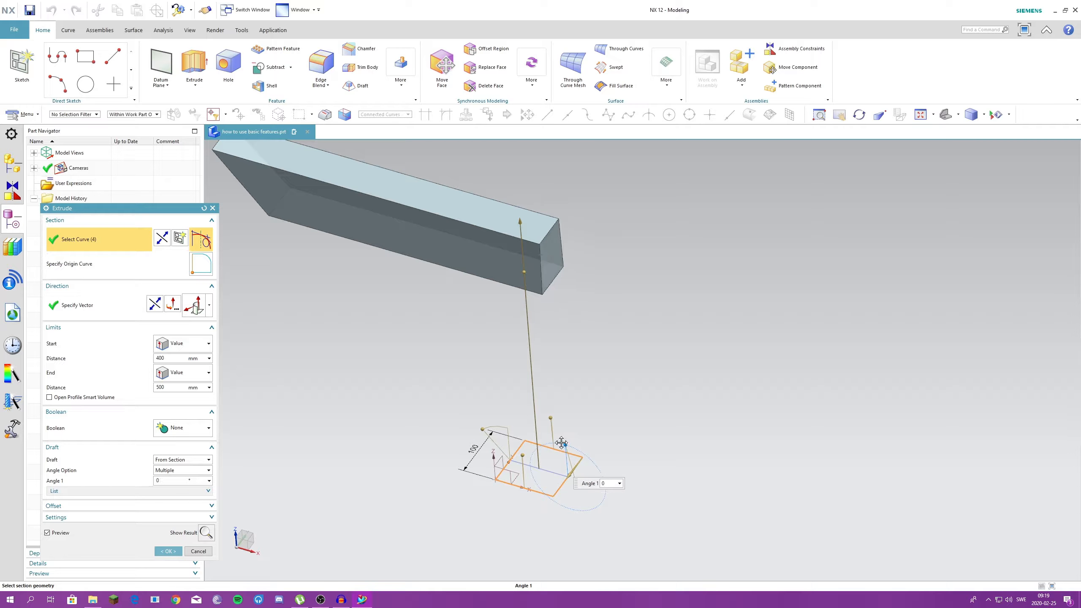
drag(561, 443, 502, 408)
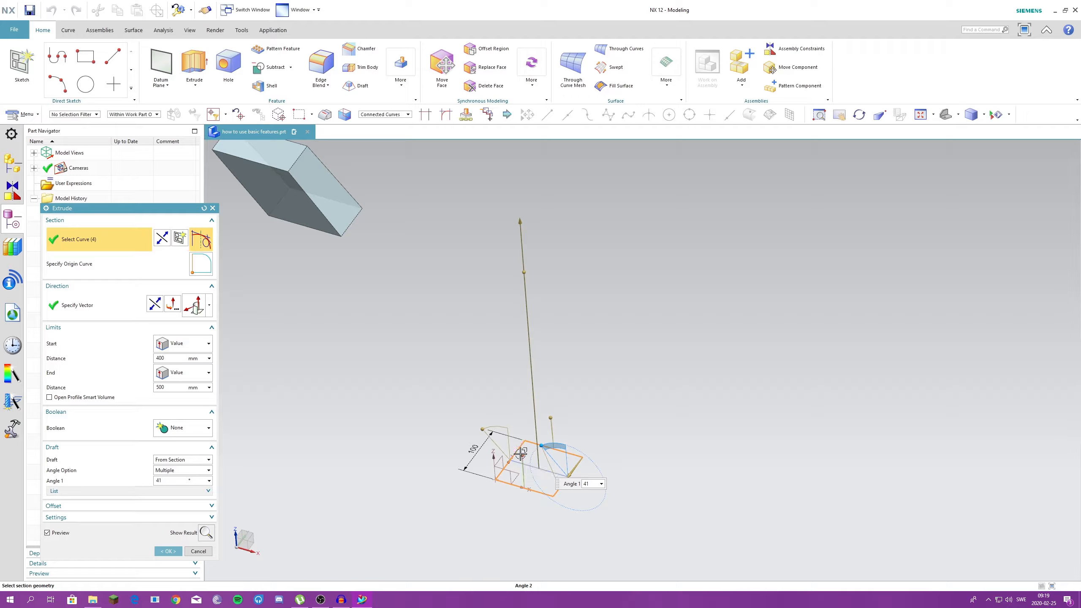
click(520, 454)
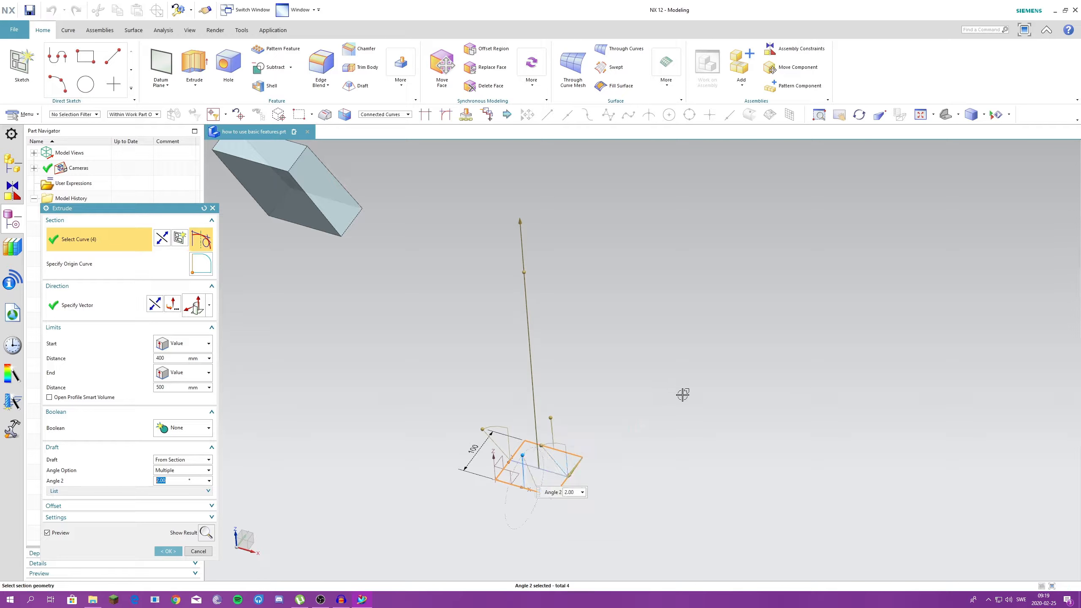
scroll(682, 395, down, 2)
scroll(579, 391, up, 1)
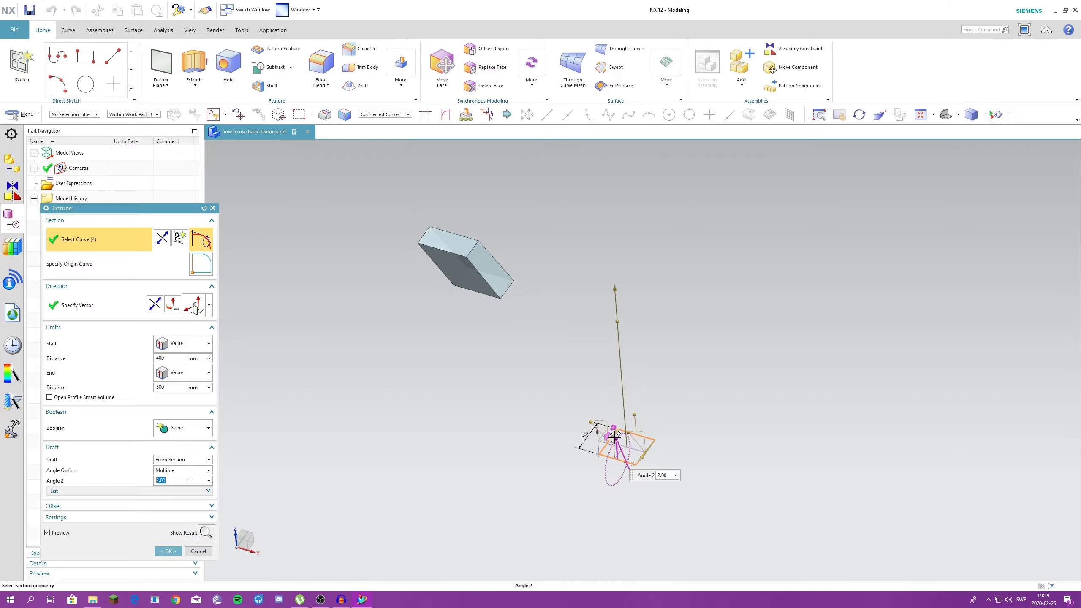
mouse_move(614, 437)
mouse_down()
mouse_move(613, 452)
mouse_move(594, 458)
mouse_move(603, 442)
mouse_up()
- Set the extrude's draft to None and show its offset options
click(182, 460)
click(164, 469)
click(212, 475)
middle_drag(554, 383, 489, 362)
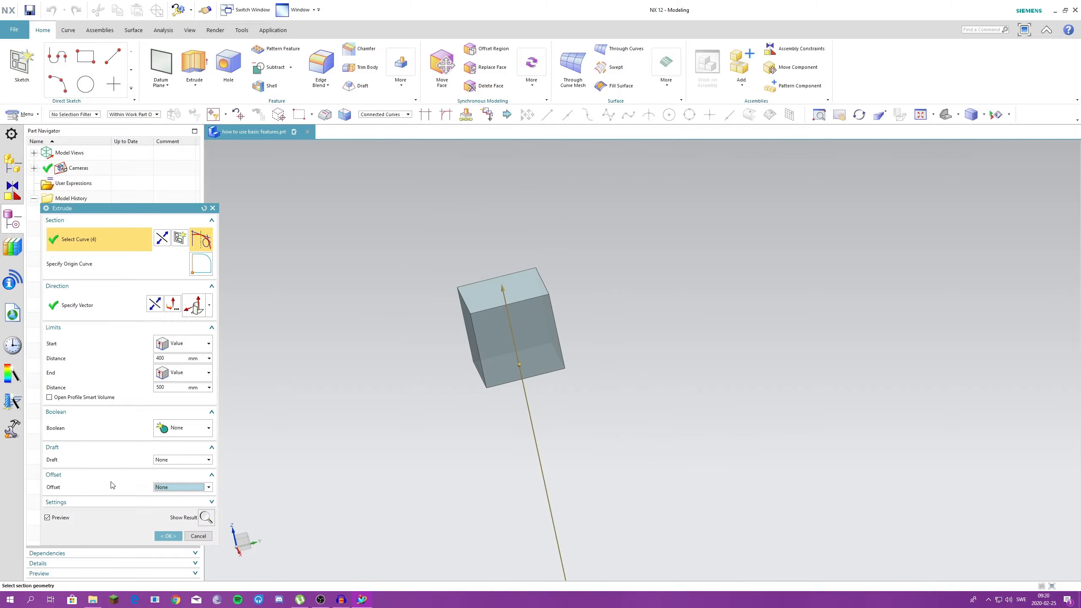
- Give the extrude a Single-Sided offset with an end value of 5 mm
click(173, 490)
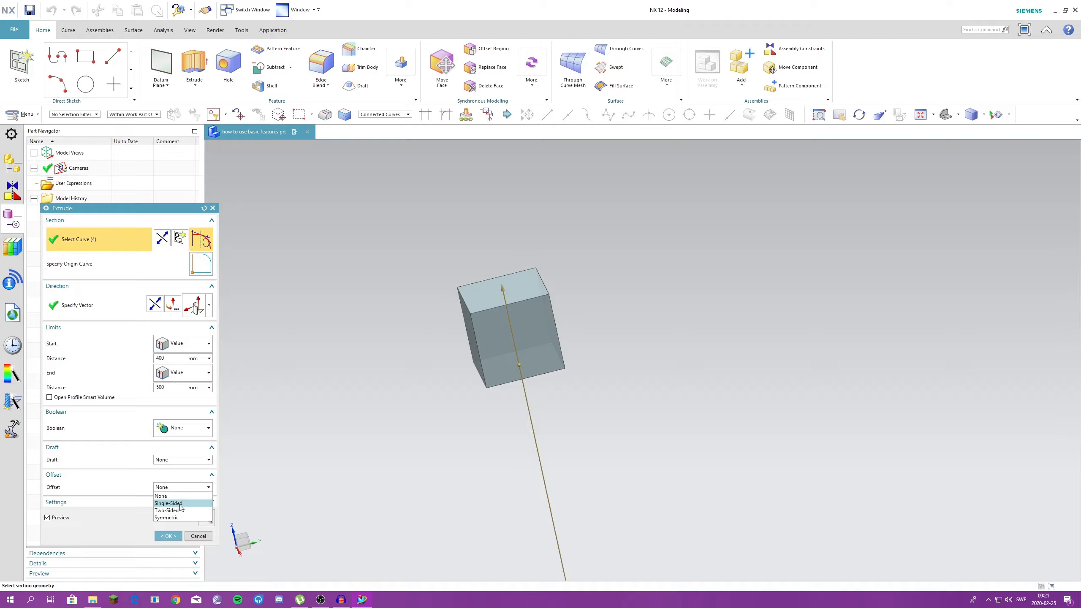
click(179, 504)
drag(174, 498, 154, 497)
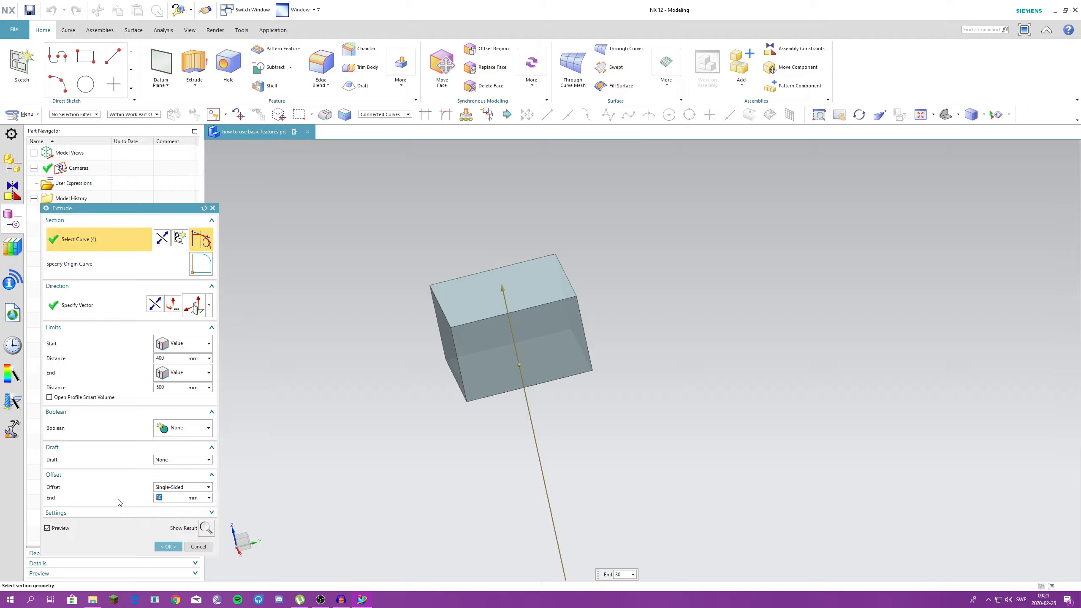
text(5)
key(Return)
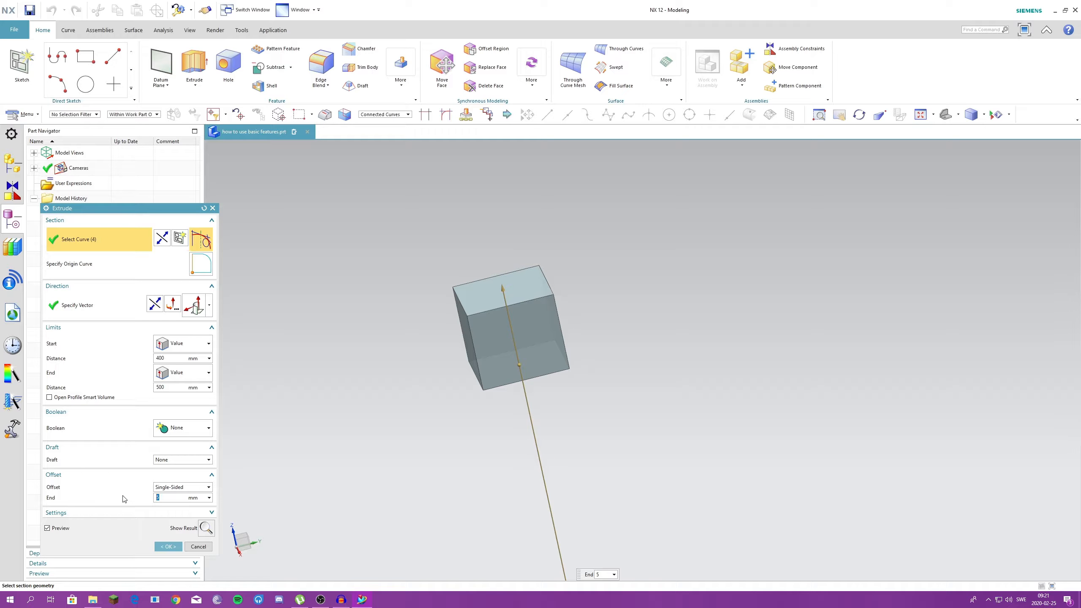
- Change the single-sided offset to 50 mm and inspect the enlarged body in a straight side view
text(50)
key(Return)
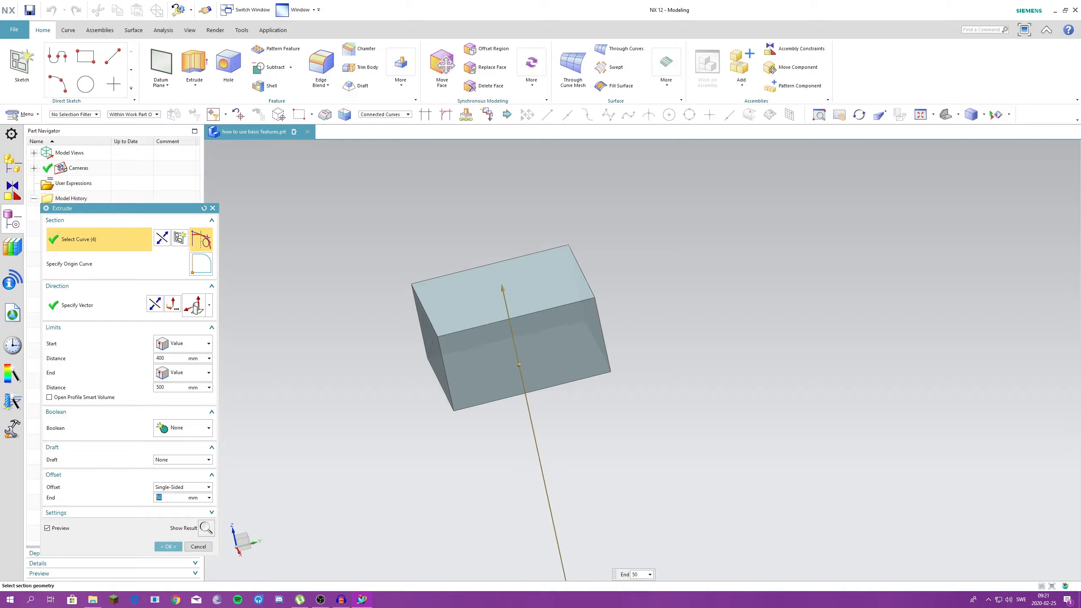
key(ctrl+alt+r)
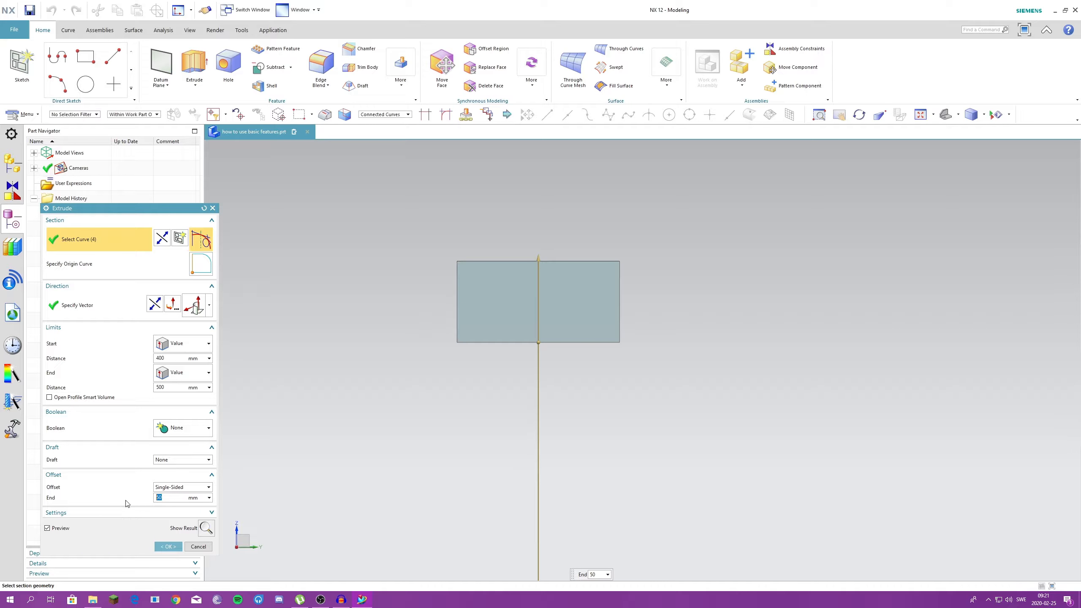
- Set the single-sided offset back to 5 mm and accept the extrude
text(5)
key(Return)
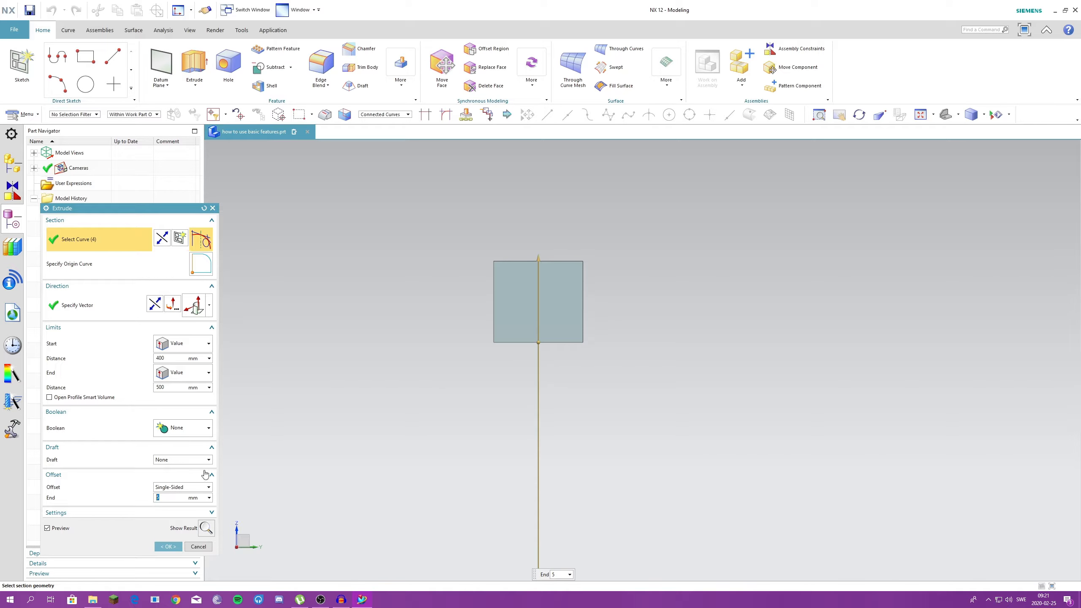
middle_drag(536, 289, 533, 337)
middle_click(523, 340)
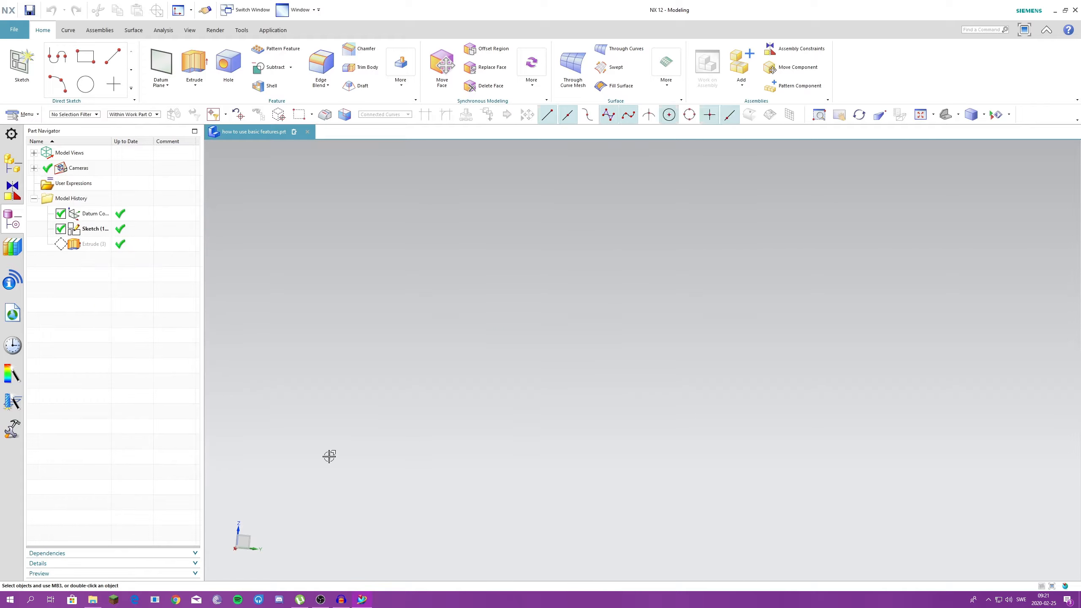
middle_drag(382, 439, 353, 444)
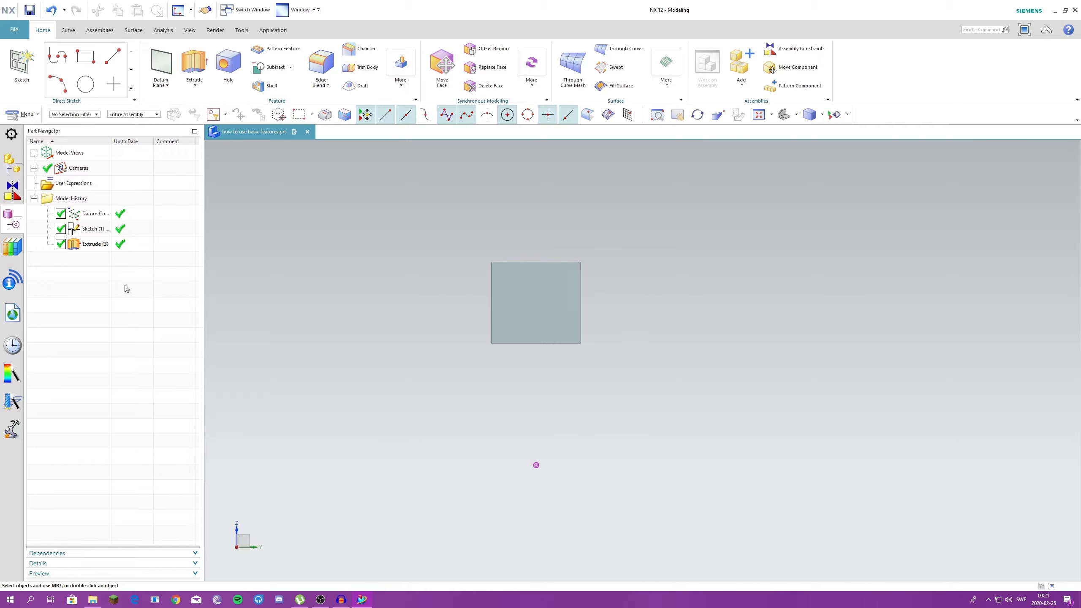
- Edit the extrude again and switch its offset to Two-Sided with an end value of 30 mm
double_click(91, 245)
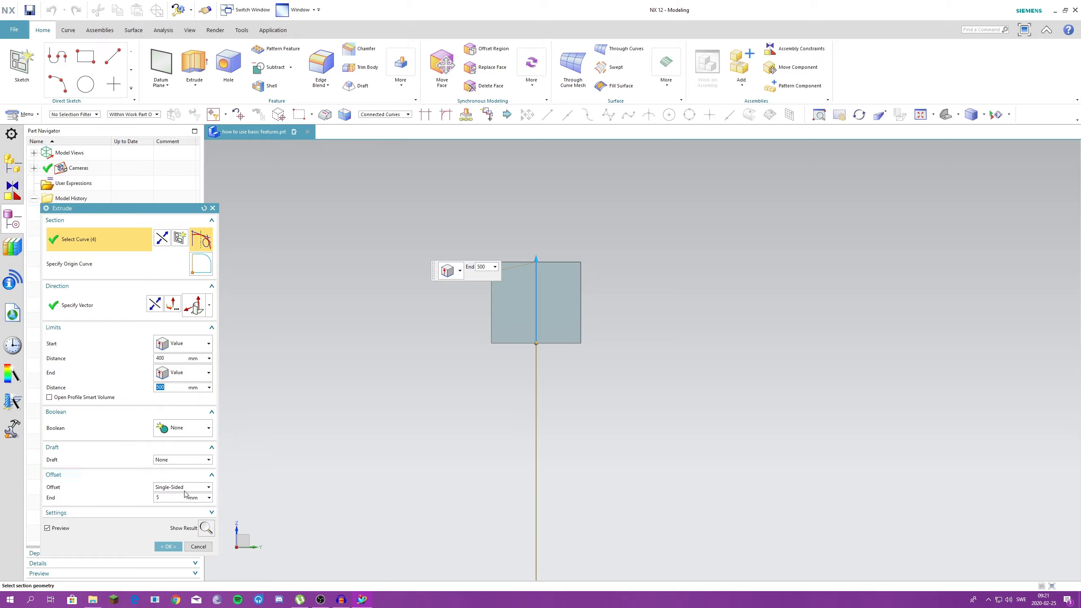
click(180, 487)
click(173, 511)
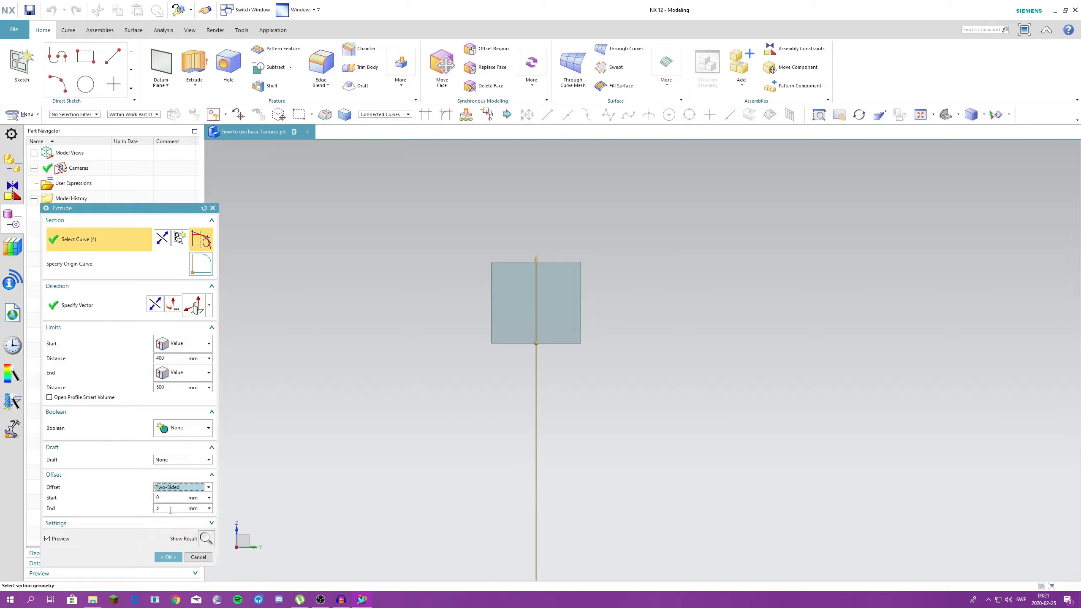
click(167, 508)
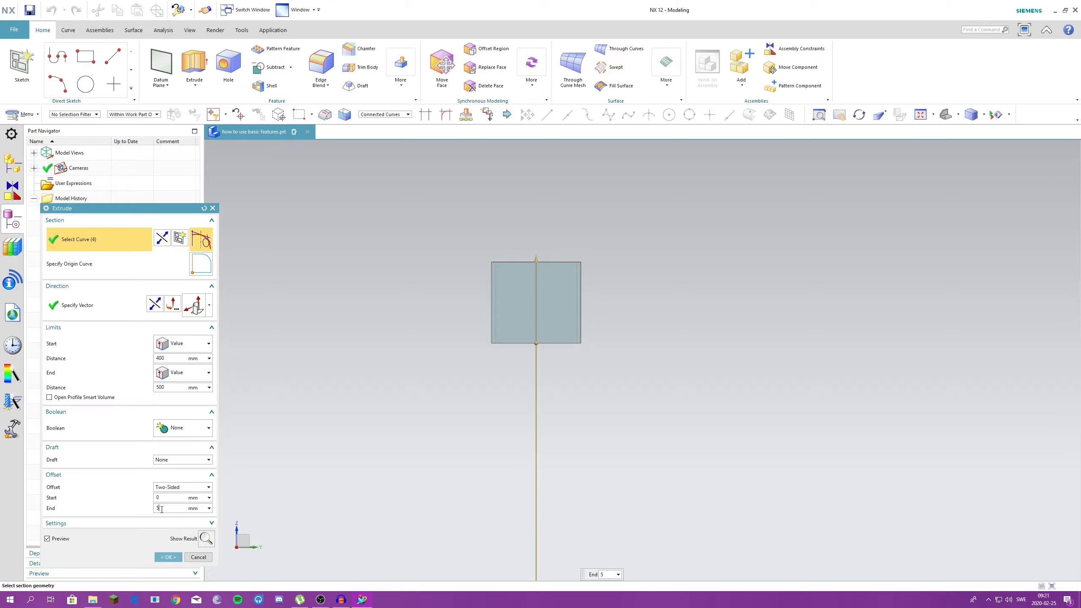
text(30)
key(Return)
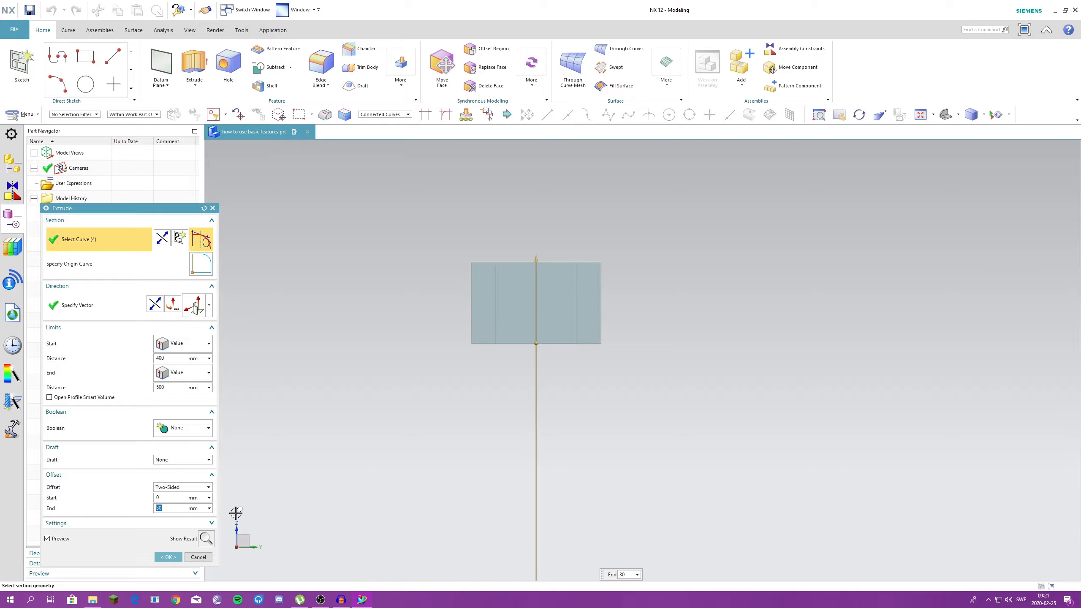
- Try a Two-Sided offset with a start value of -50 mm and an end value of 1 mm
middle_drag(536, 298, 539, 375)
scroll(537, 341, up, 3)
text(-50)
key(Return)
drag(170, 498, 88, 521)
text(3)
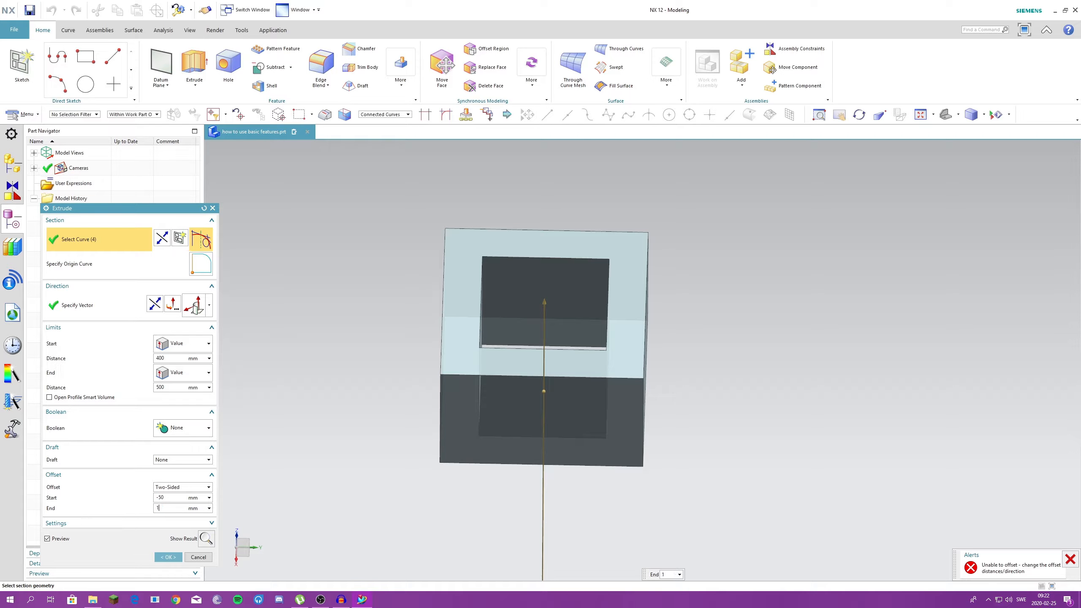
key(BackSpace)
text(1)
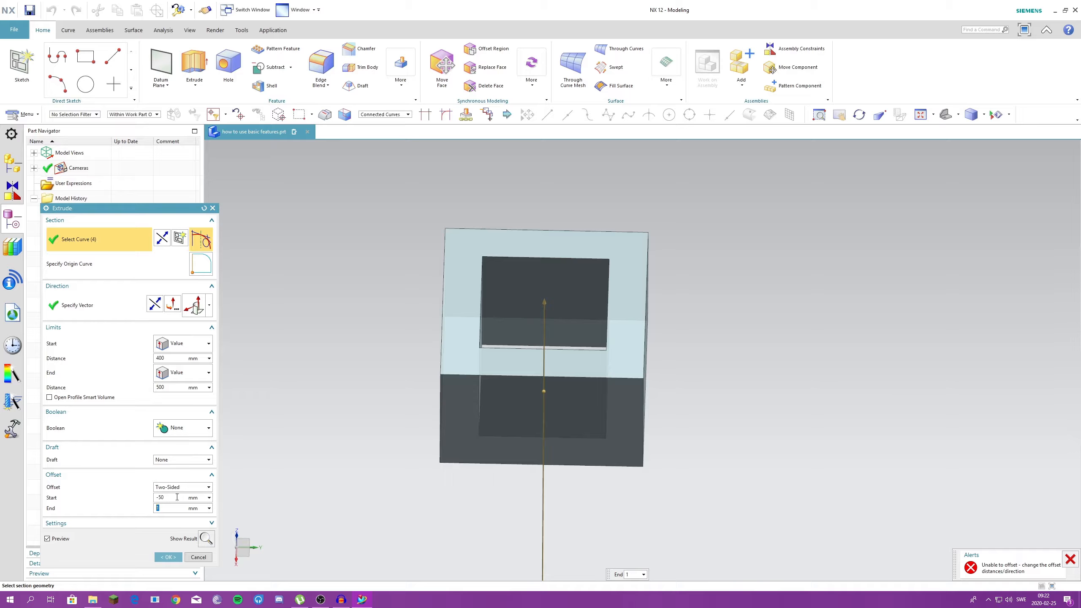
- Set the two-sided offset's start value to 0 mm and examine the thin-walled body up close
drag(167, 497, 112, 506)
text(0)
key(Return)
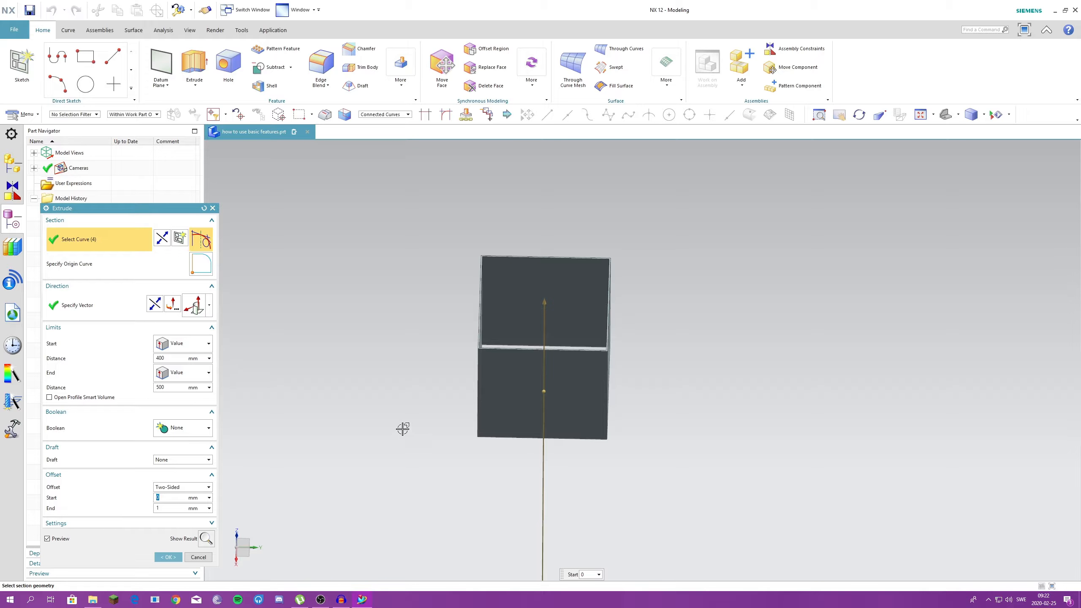
scroll(494, 330, up, 2)
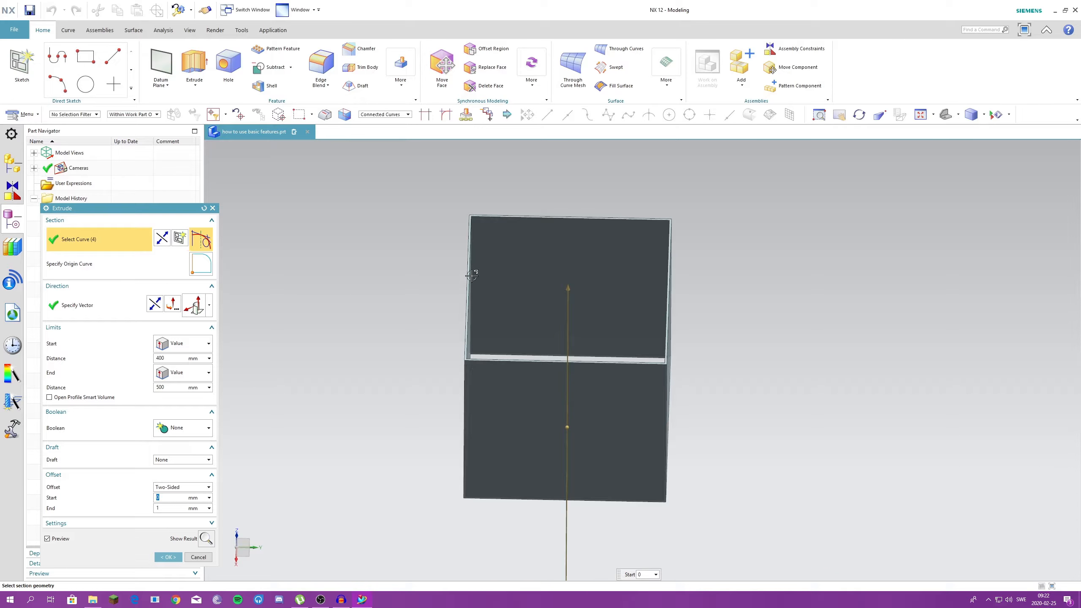
- Set the two-sided offset's end value to 50 mm
key(Tab)
text(50)
key(Return)
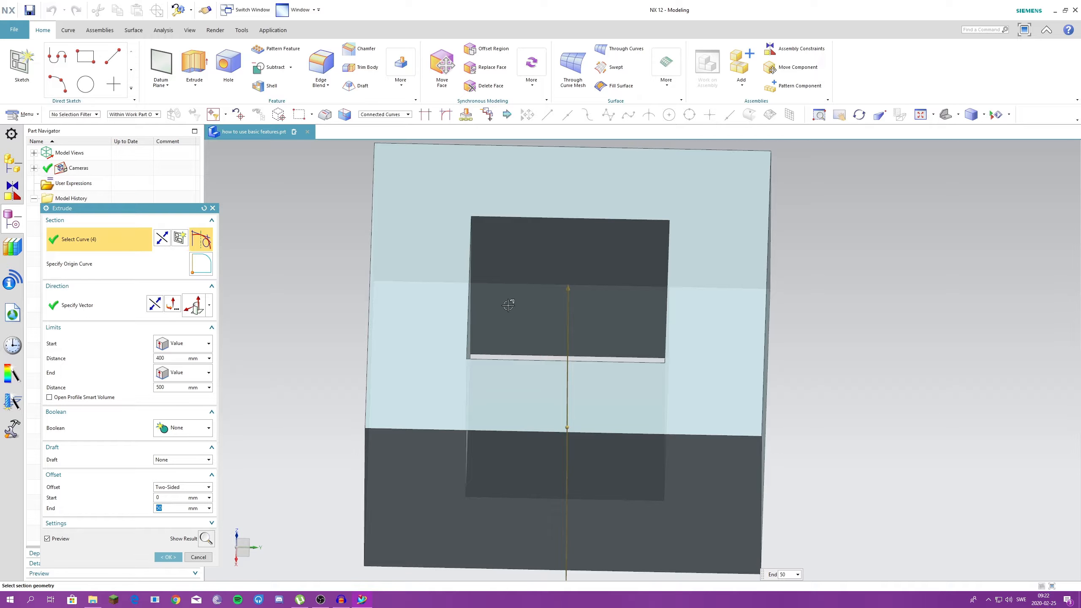
scroll(573, 306, down, 2)
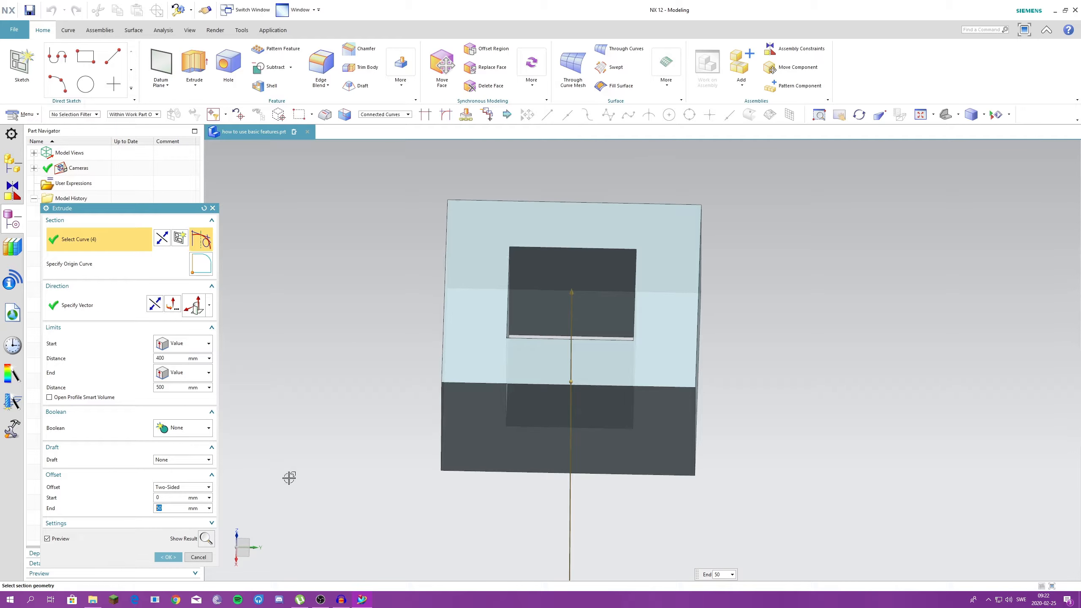
- Switch the extrude's offset to Symmetric with an end value of 20 mm
click(183, 487)
click(171, 525)
double_click(160, 498)
text(20)
key(Return)
middle_drag(571, 383, 549, 374)
- Remove the extrude's offset and change its body type from Solid to Sheet
click(185, 513)
click(170, 513)
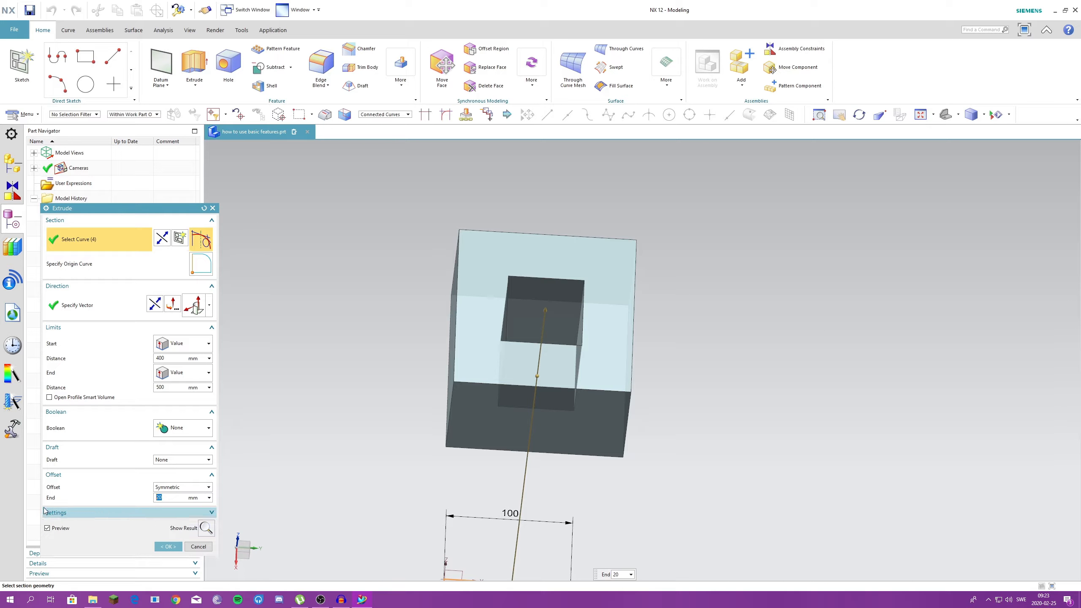
click(137, 513)
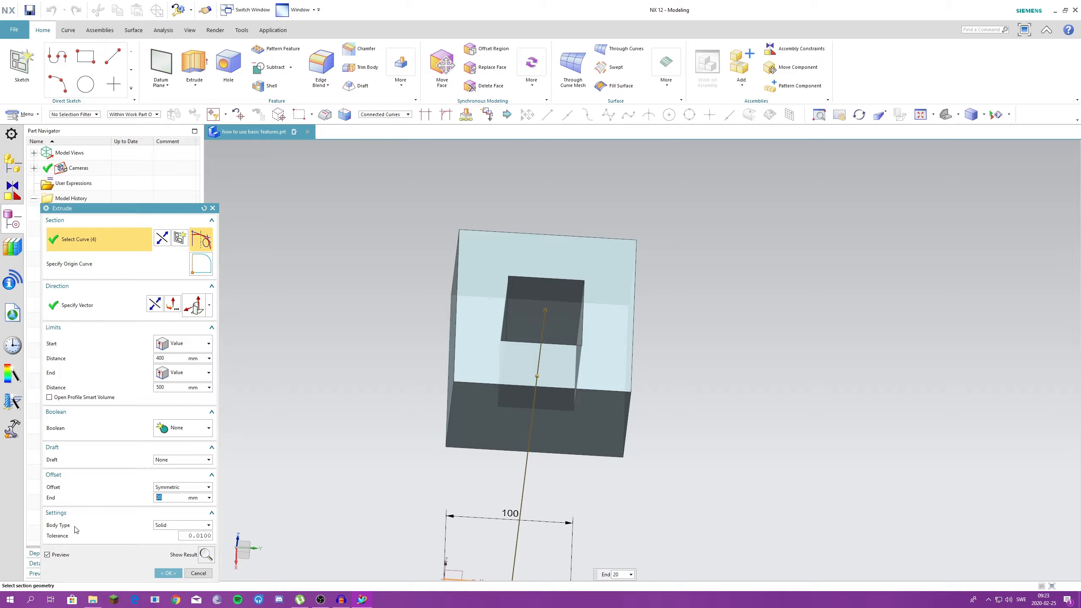
click(174, 489)
click(164, 496)
click(181, 515)
click(166, 530)
middle_drag(451, 409, 478, 419)
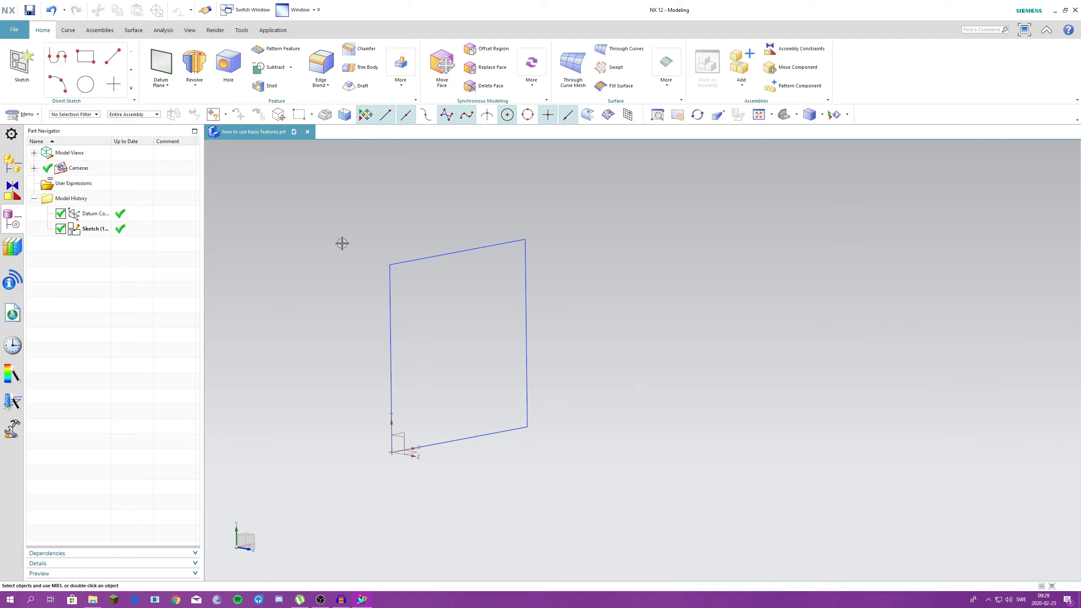
- Revolve the square sketch 360° about the X-axis through the origin of the datum coordinate system
click(189, 66)
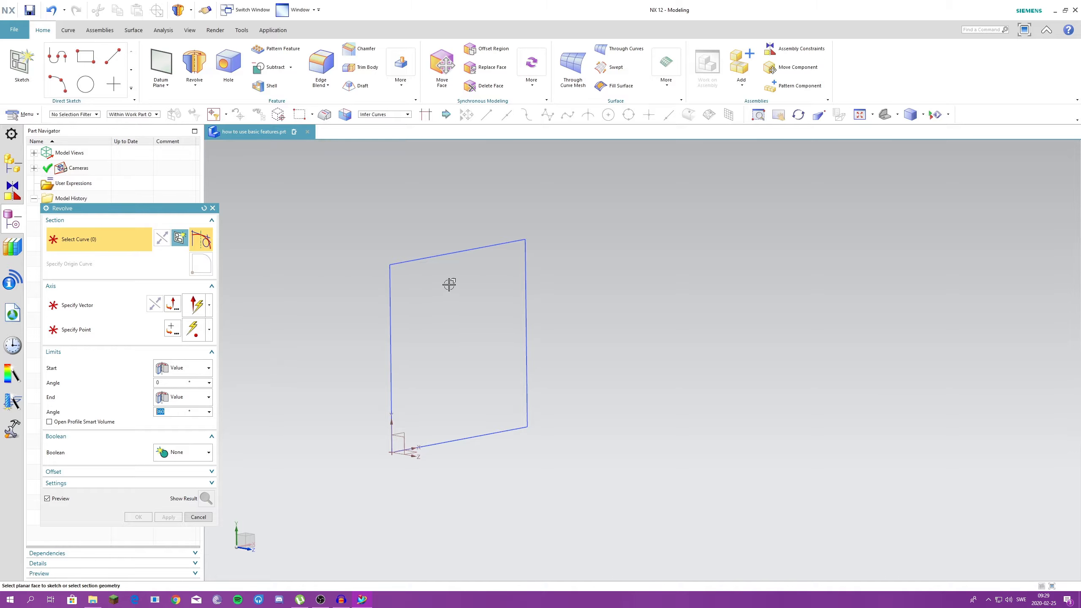
click(407, 259)
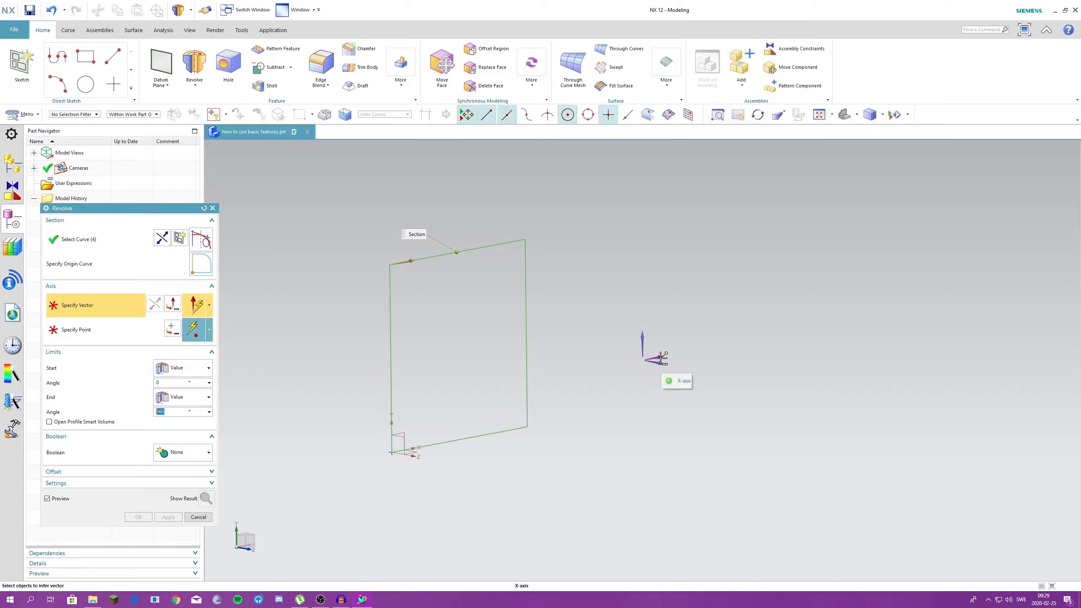
click(644, 345)
click(700, 380)
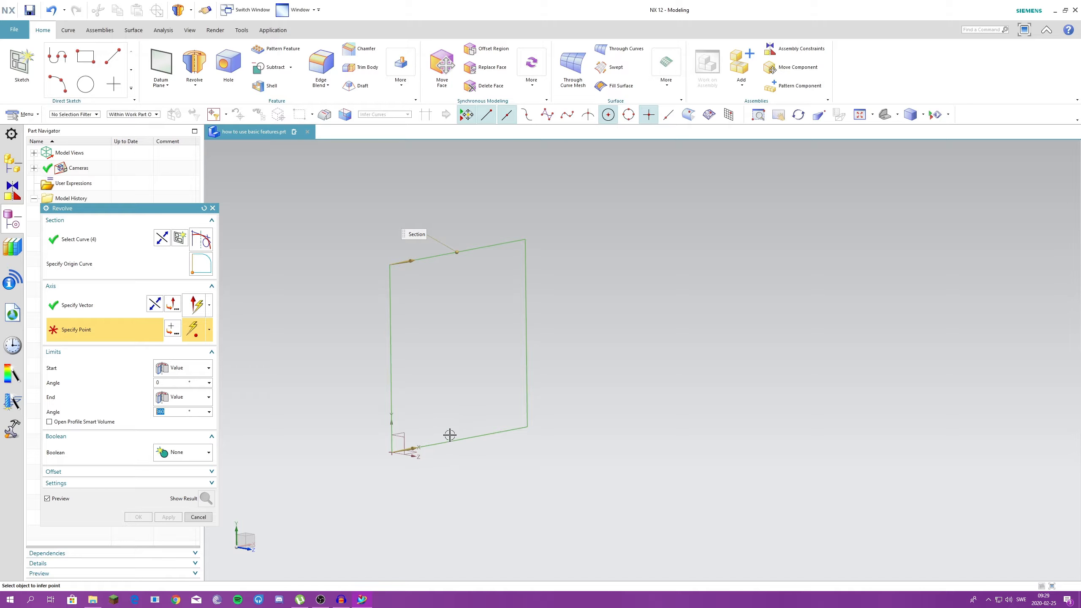
click(392, 453)
click(451, 472)
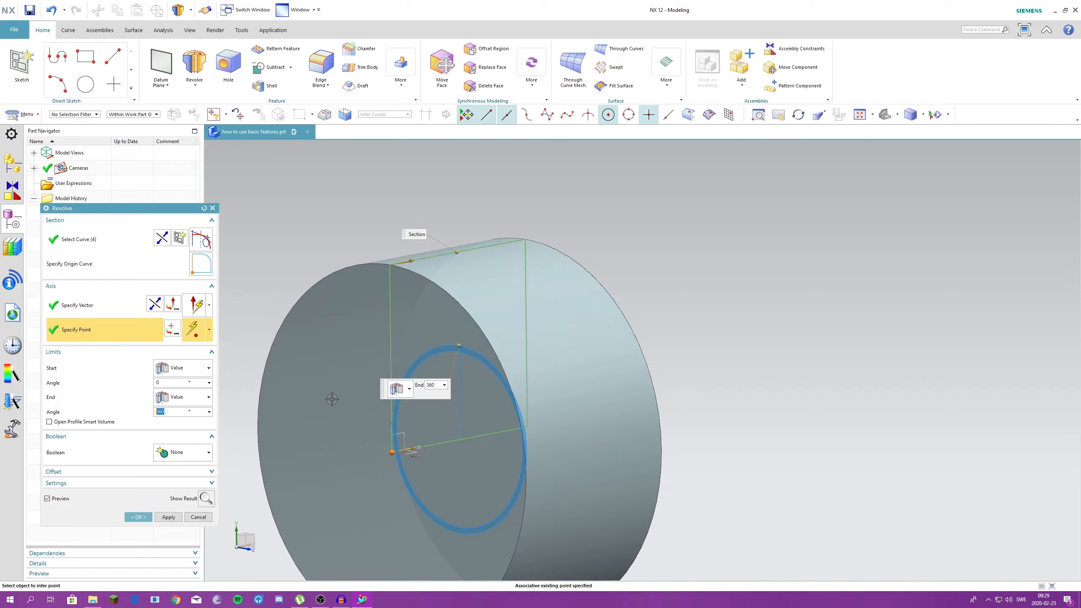
click(138, 517)
- Open the new revolve feature for editing
middle_drag(327, 389, 409, 384)
scroll(409, 384, down, 1)
double_click(425, 384)
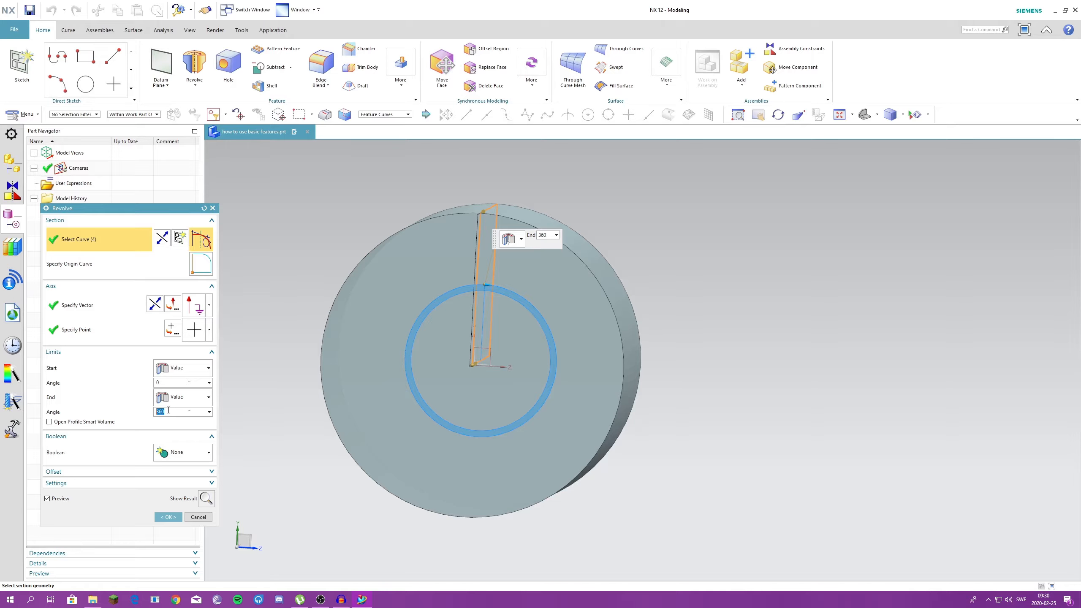
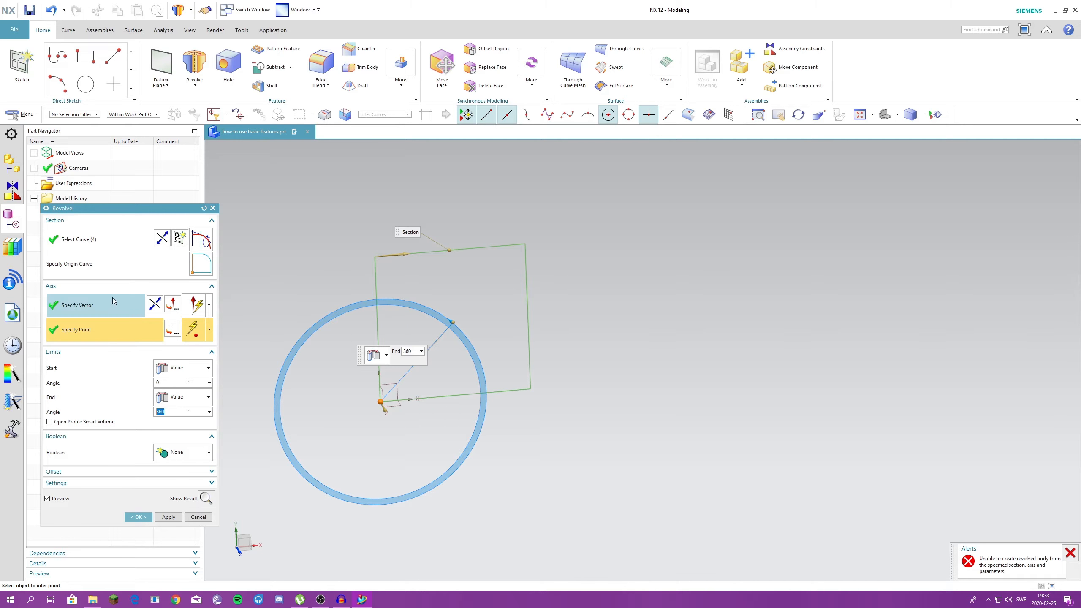
click(107, 304)
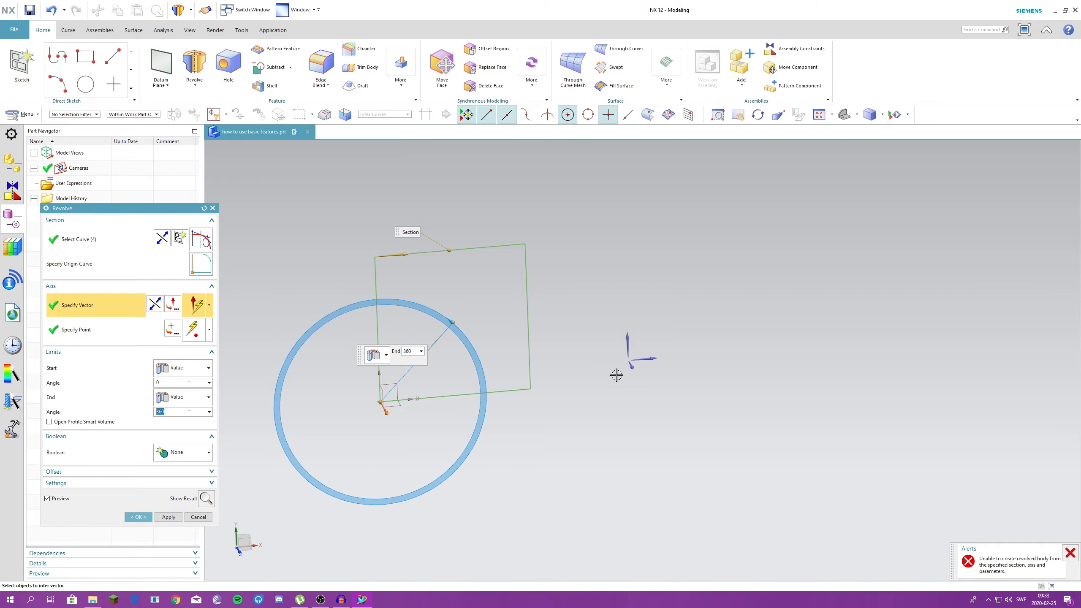
click(118, 329)
key(Escape)
- Start a new 360° revolve of the square sketch with its axis passing through the origin of the datum coordinate system
click(194, 68)
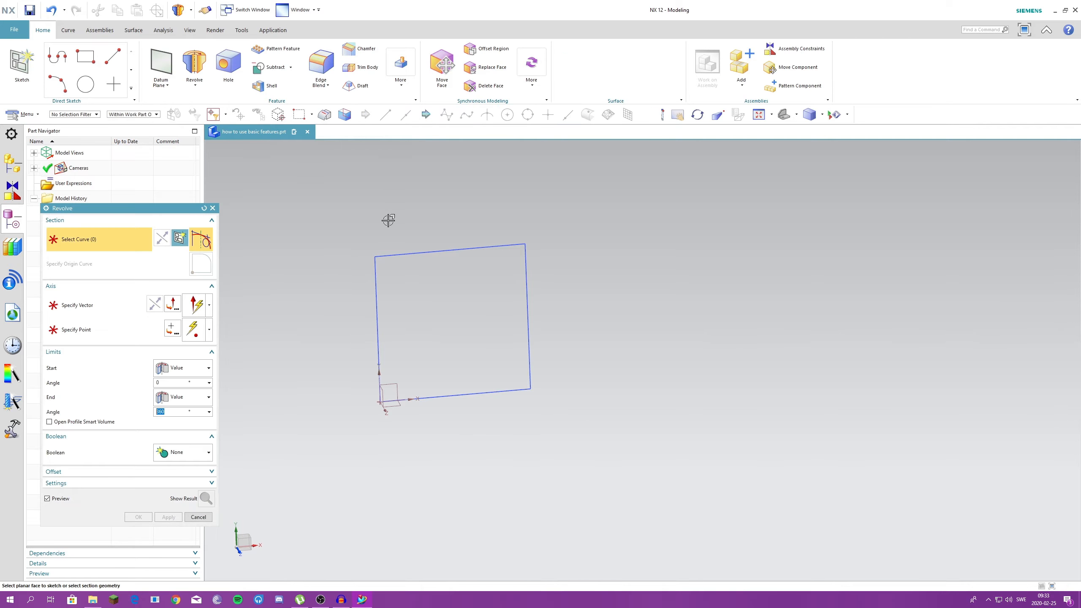
click(399, 253)
click(378, 396)
click(378, 400)
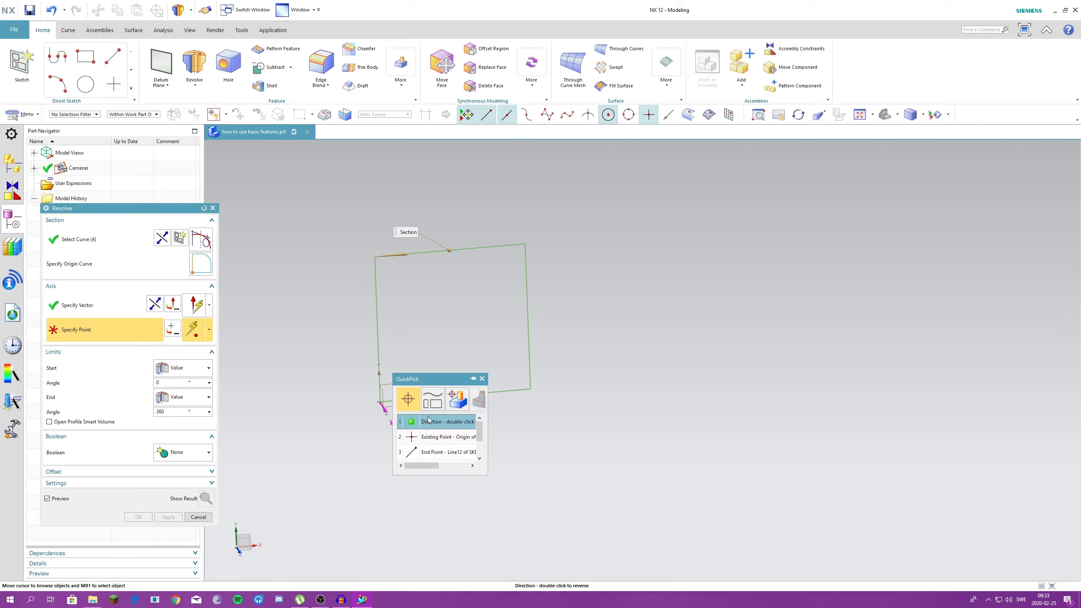
click(430, 437)
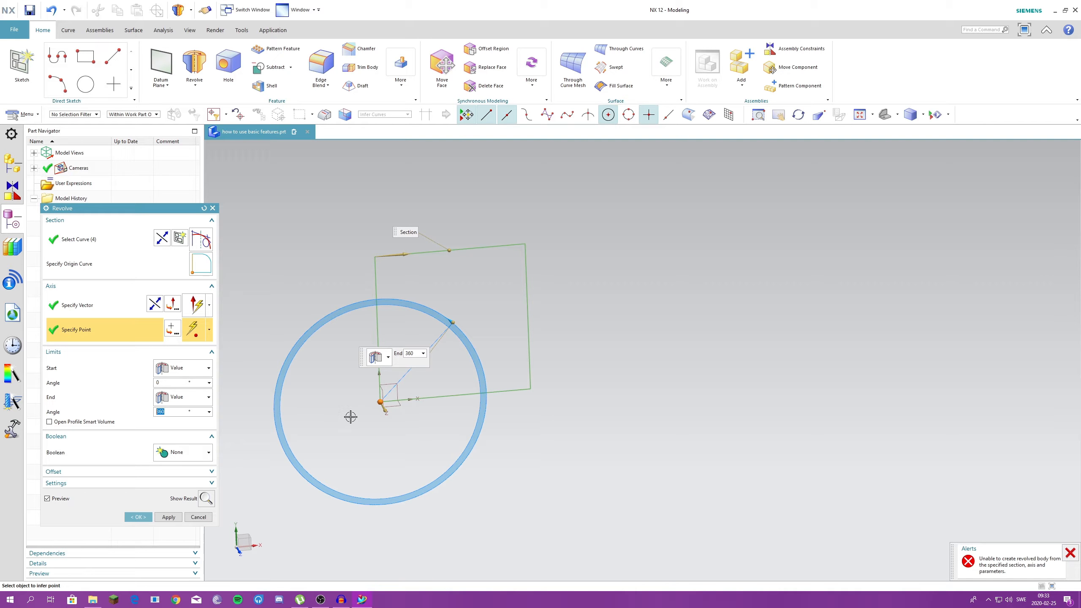
- Try the X-axis as the revolve vector, switch it to the Y-axis, and create the revolve with Boolean None
click(122, 310)
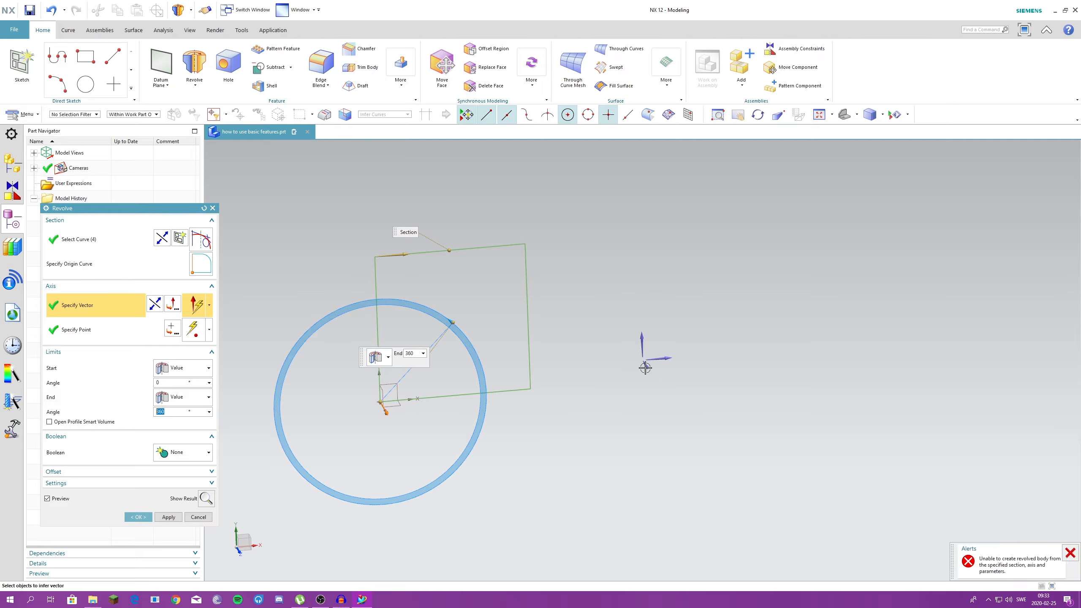
click(666, 359)
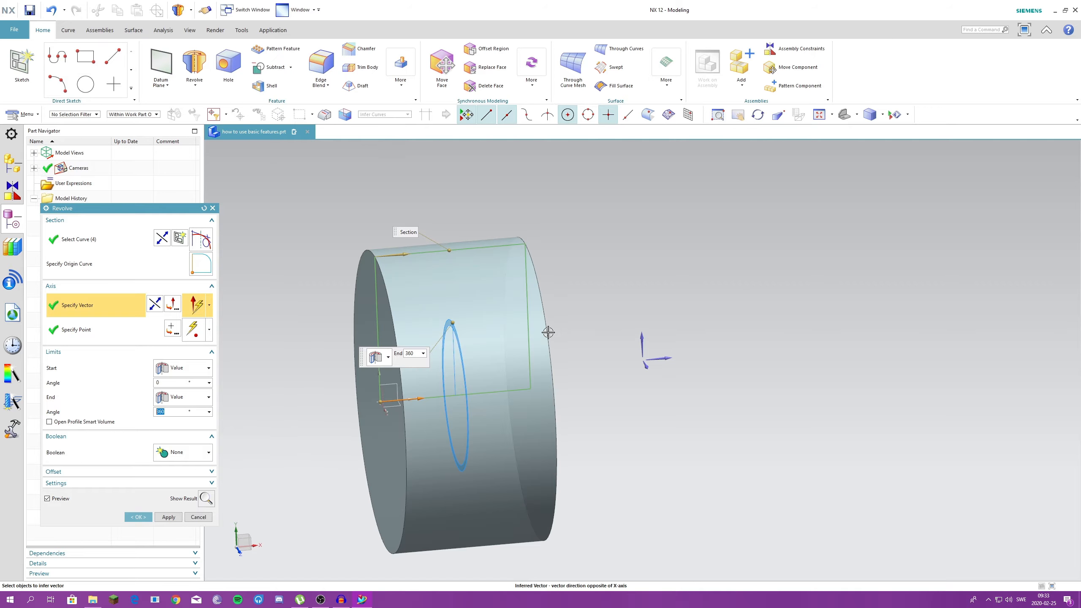
click(643, 339)
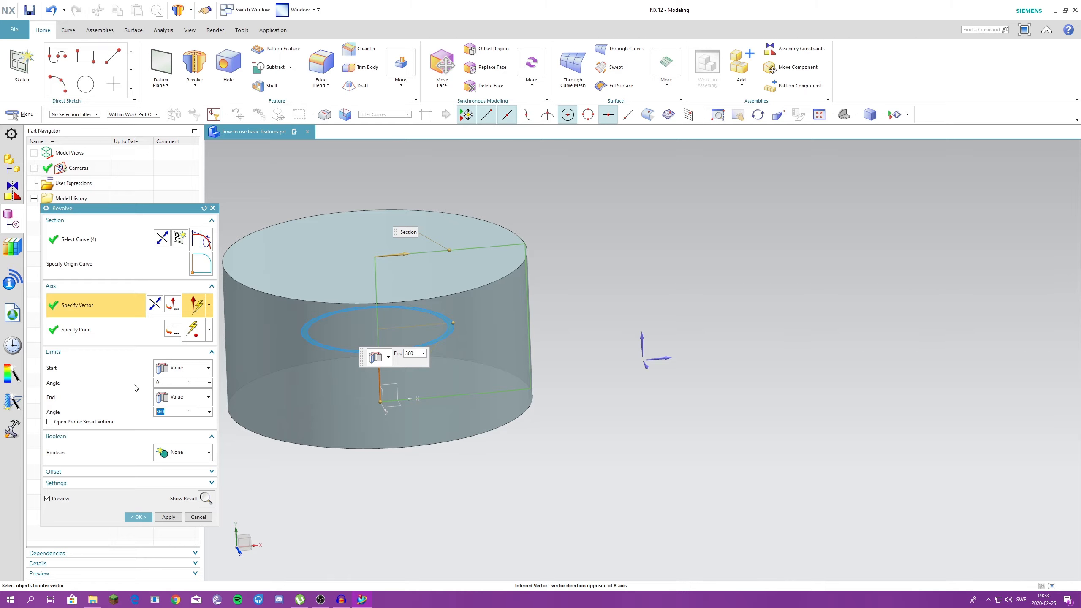
click(185, 453)
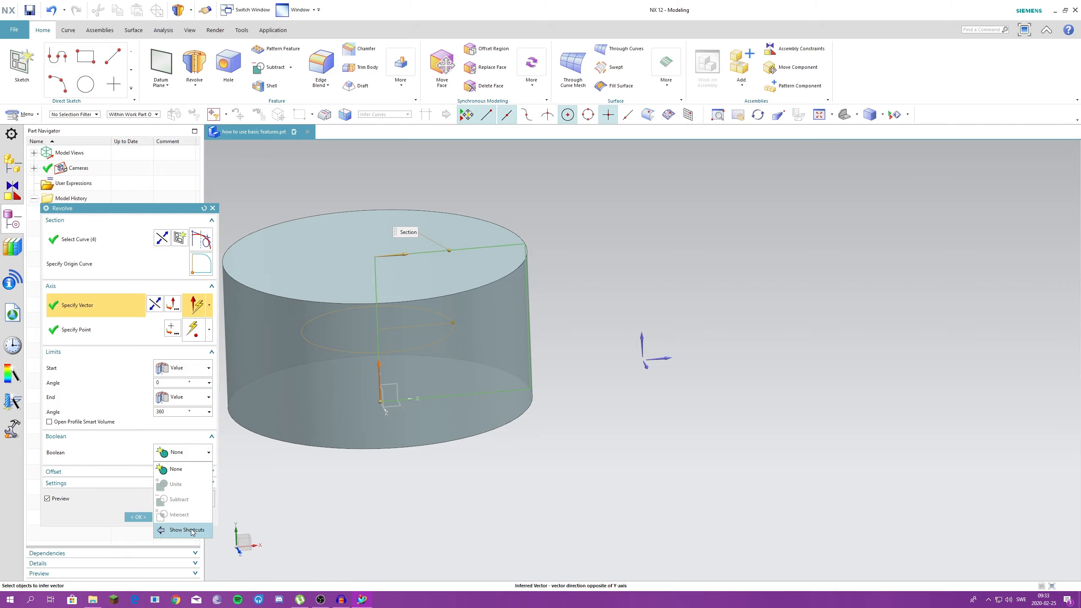
click(176, 469)
click(140, 516)
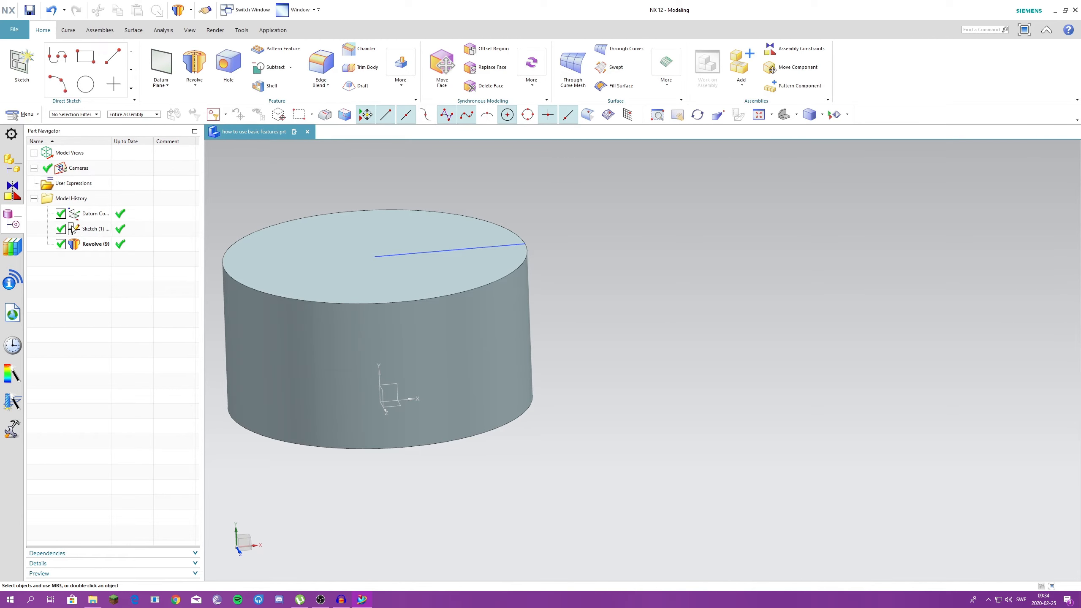
- Add a 200 mm diameter circle centred on the origin to the revolve's square sketch and finish the sketch
click(87, 229)
double_click(87, 229)
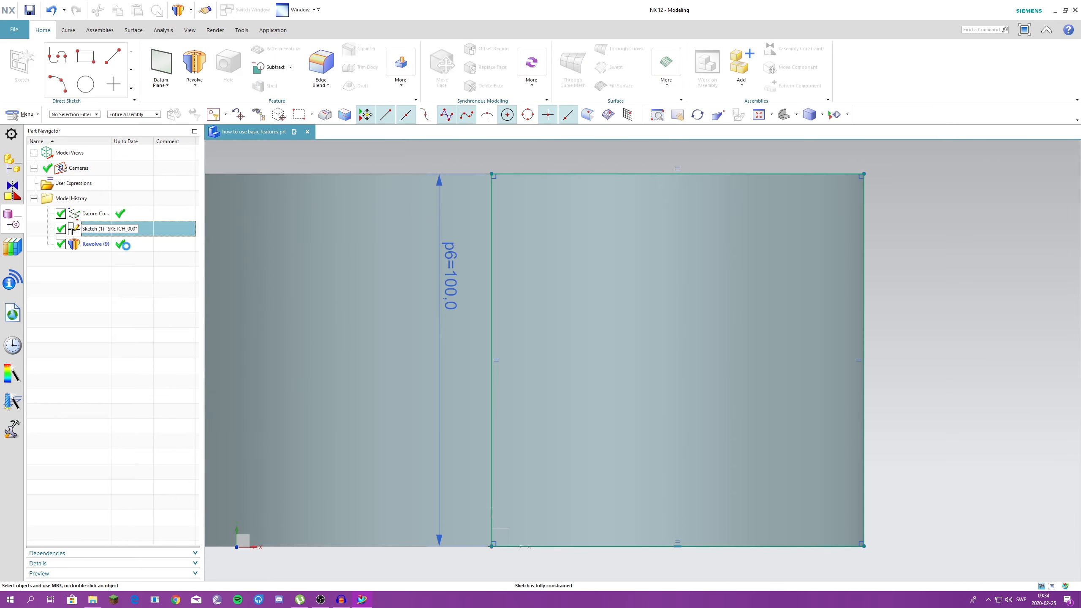
click(195, 63)
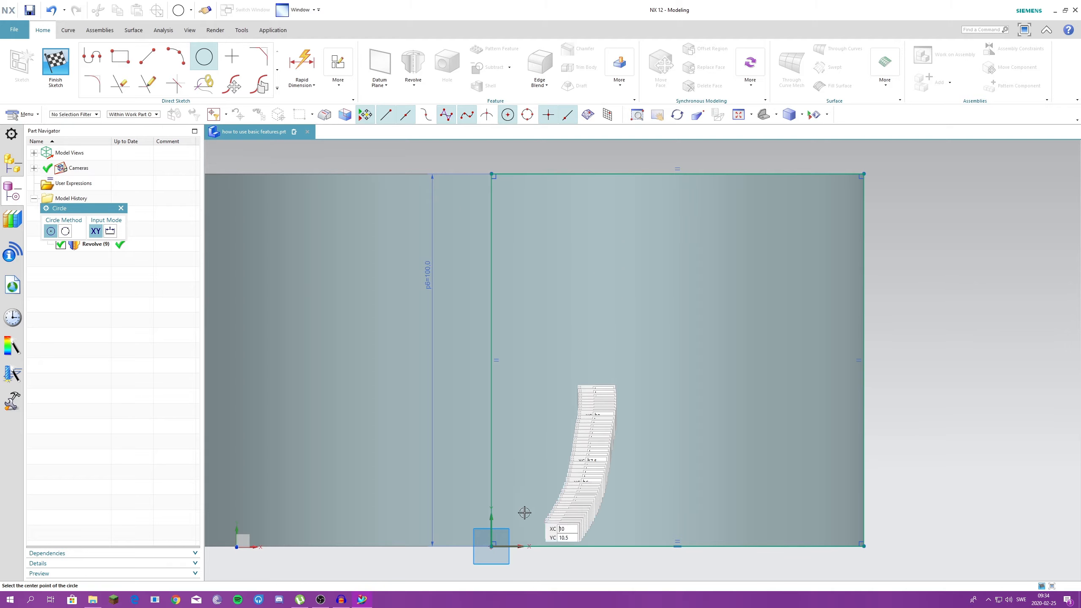
click(491, 546)
scroll(506, 419, down, 7)
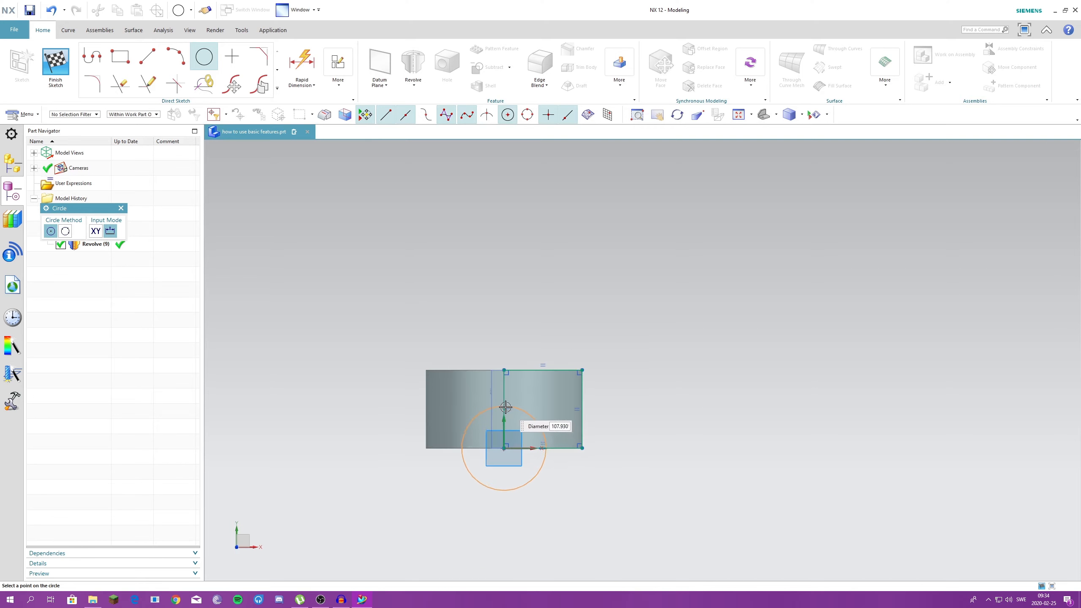
scroll(504, 407, up, 2)
click(504, 349)
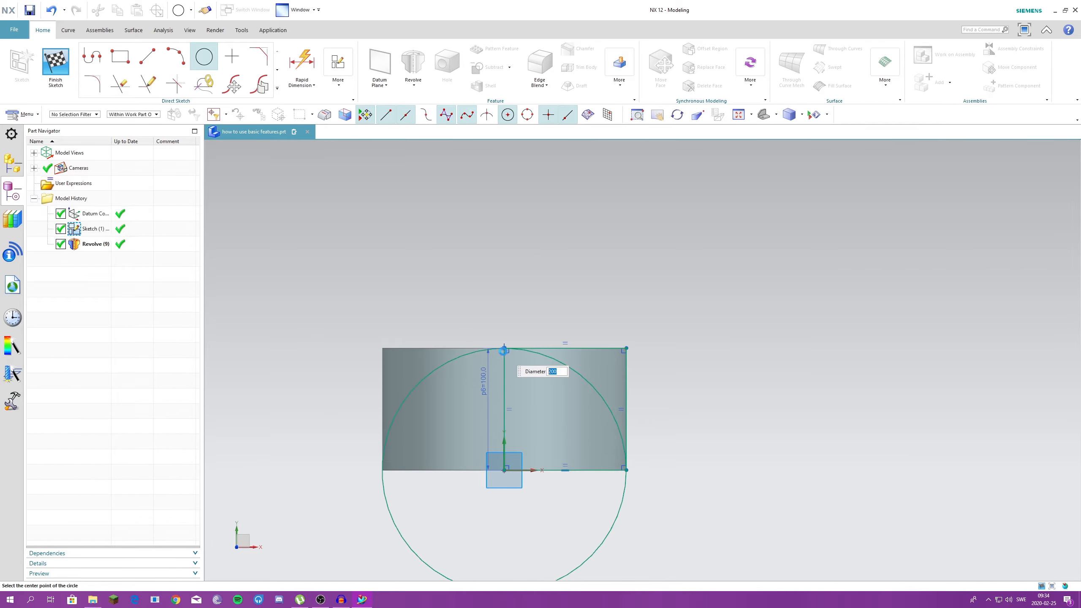
click(55, 67)
- Inspect the revolve with the circle in its section, cancel the edit, and undo the circle added to the square sketch
double_click(95, 244)
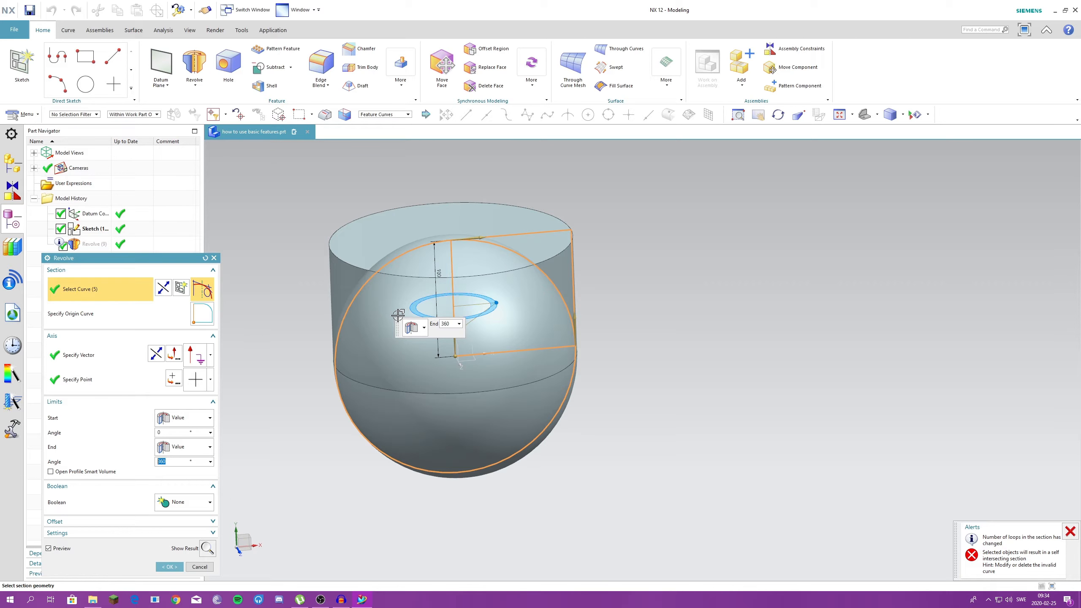
click(214, 258)
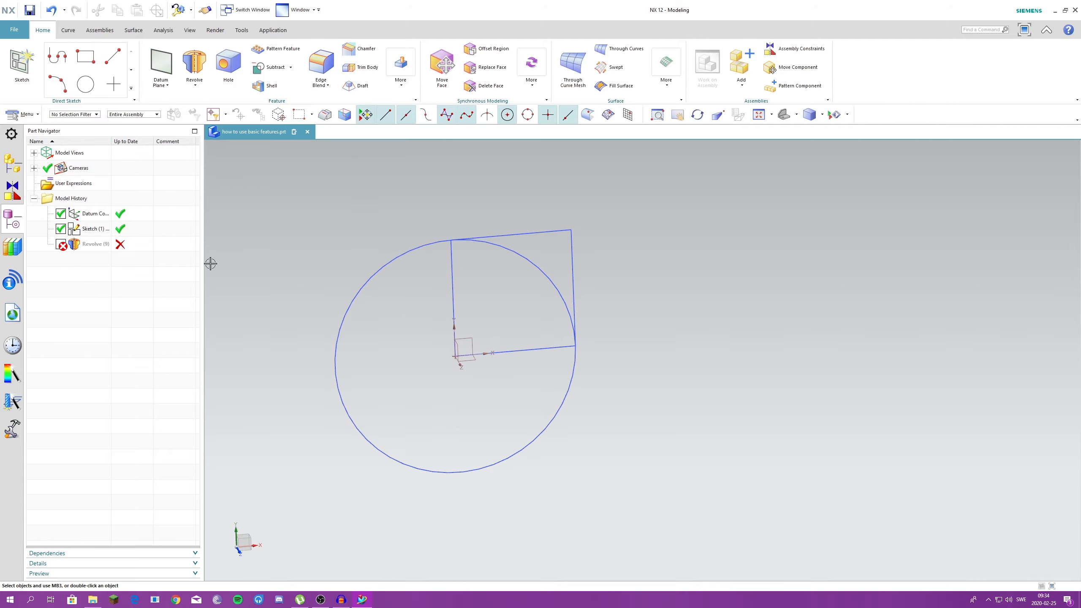
key(ctrl+z)
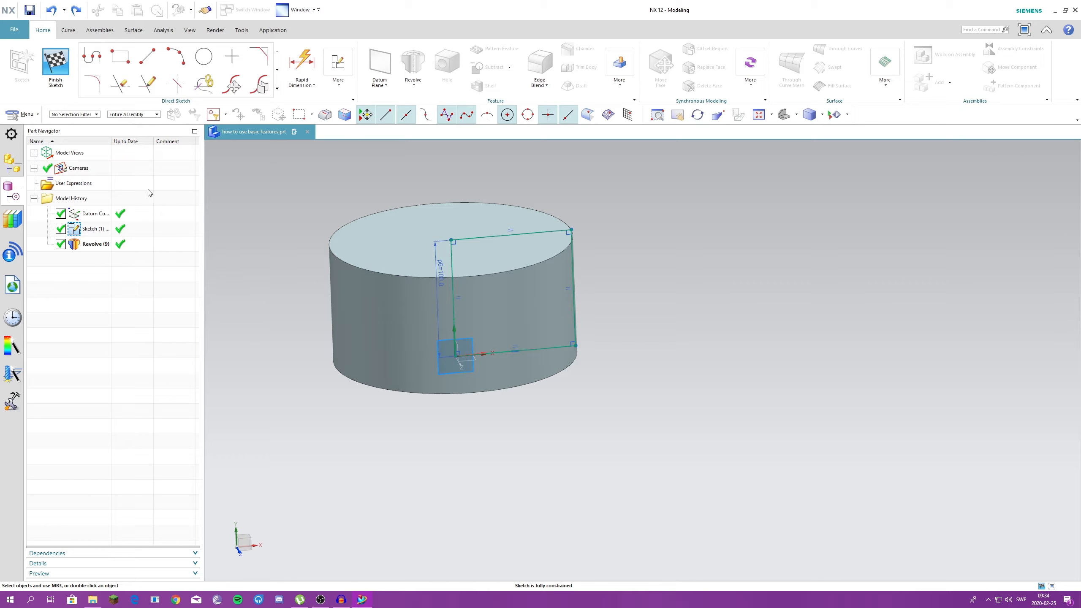
click(61, 83)
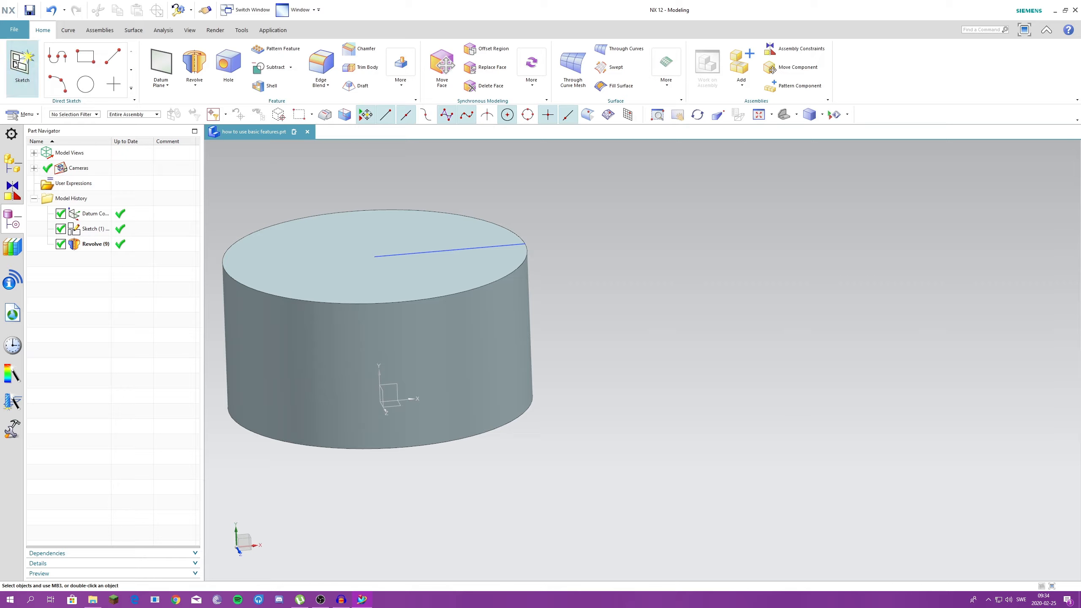
- Create a separate sketch on the XY plane with a circle about 200 mm in diameter centred on the origin
click(21, 68)
click(169, 382)
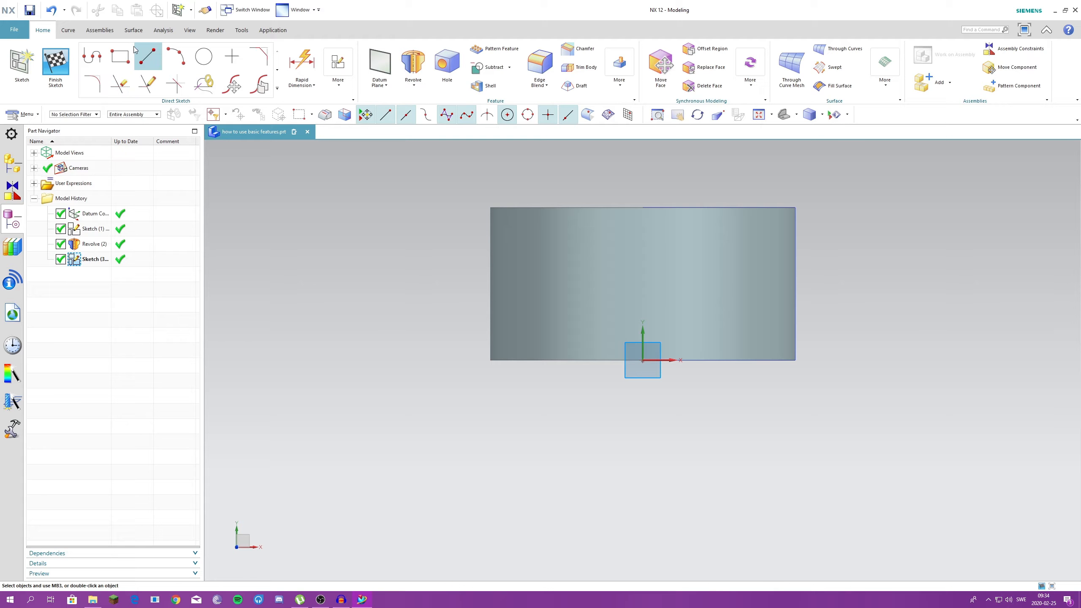
click(204, 57)
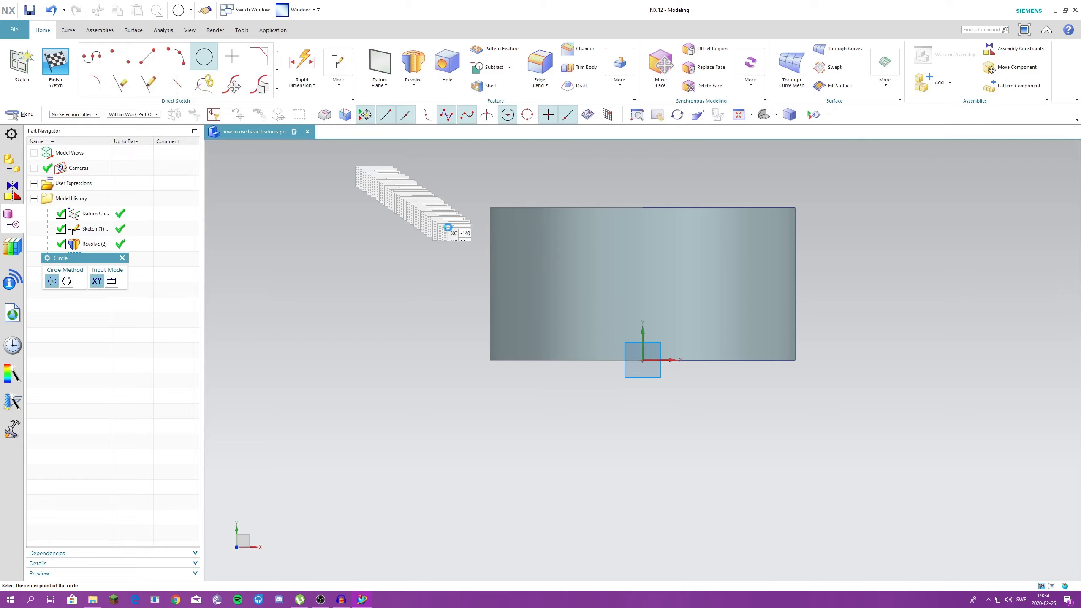
click(643, 359)
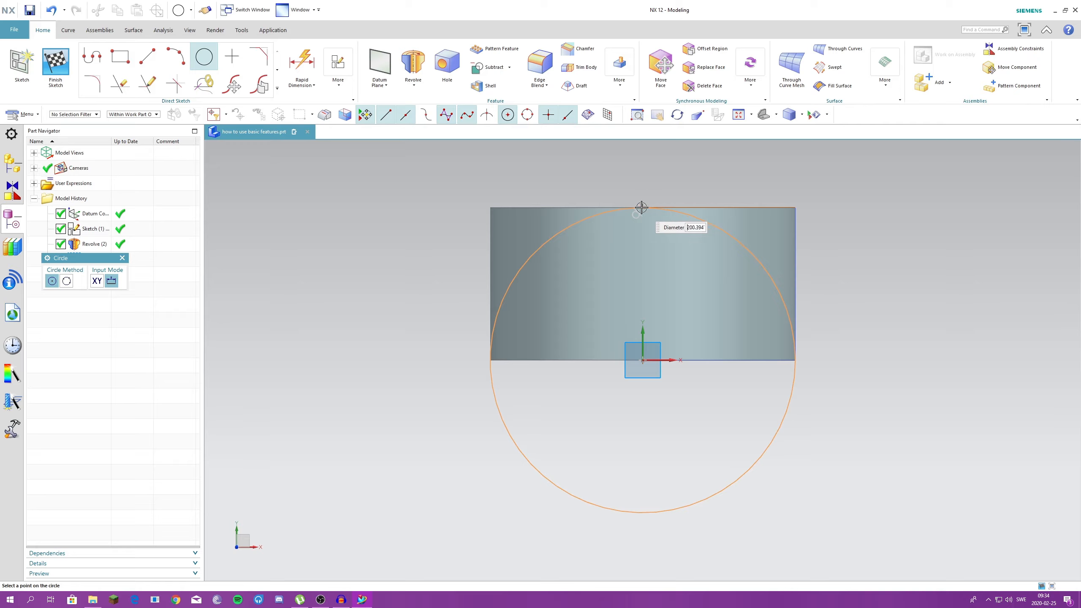
click(643, 208)
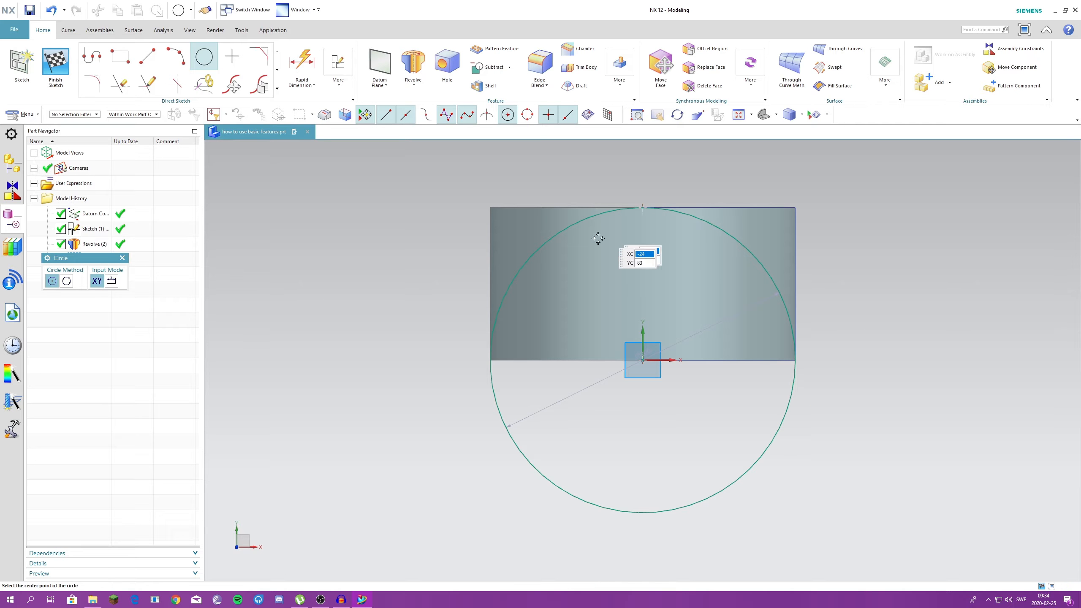
click(62, 77)
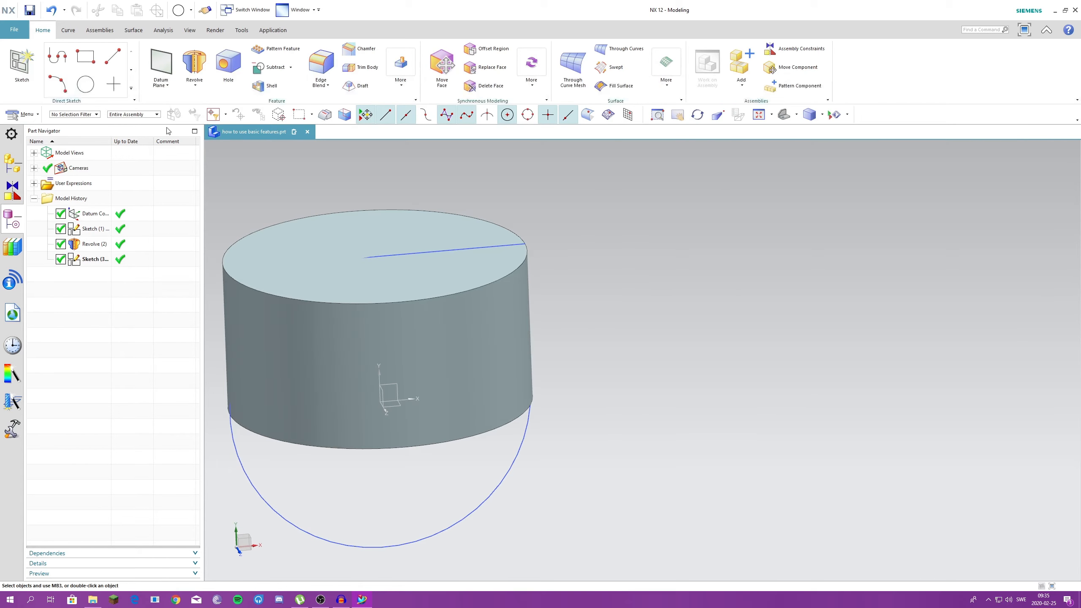
- Start an extrude of the new circle and set its start distance to 120 mm
scroll(608, 200, down, 3)
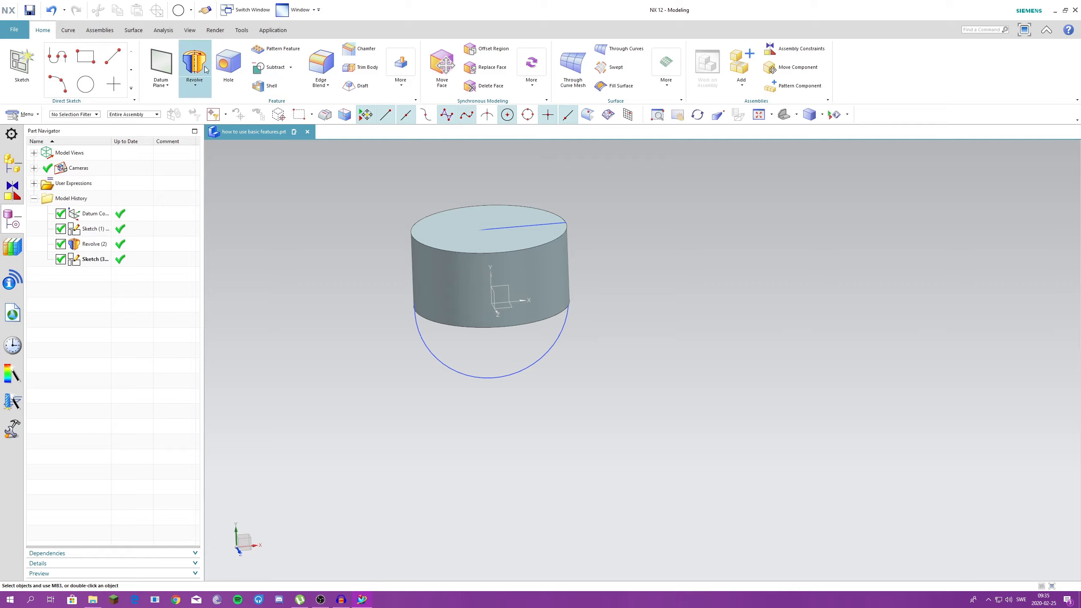
click(196, 86)
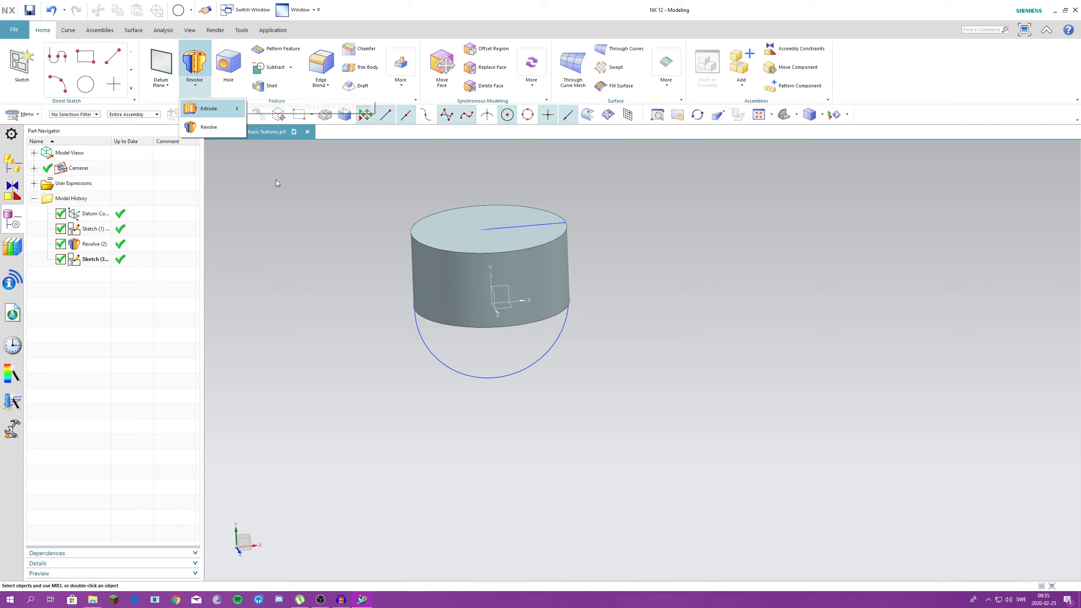
click(210, 109)
click(422, 339)
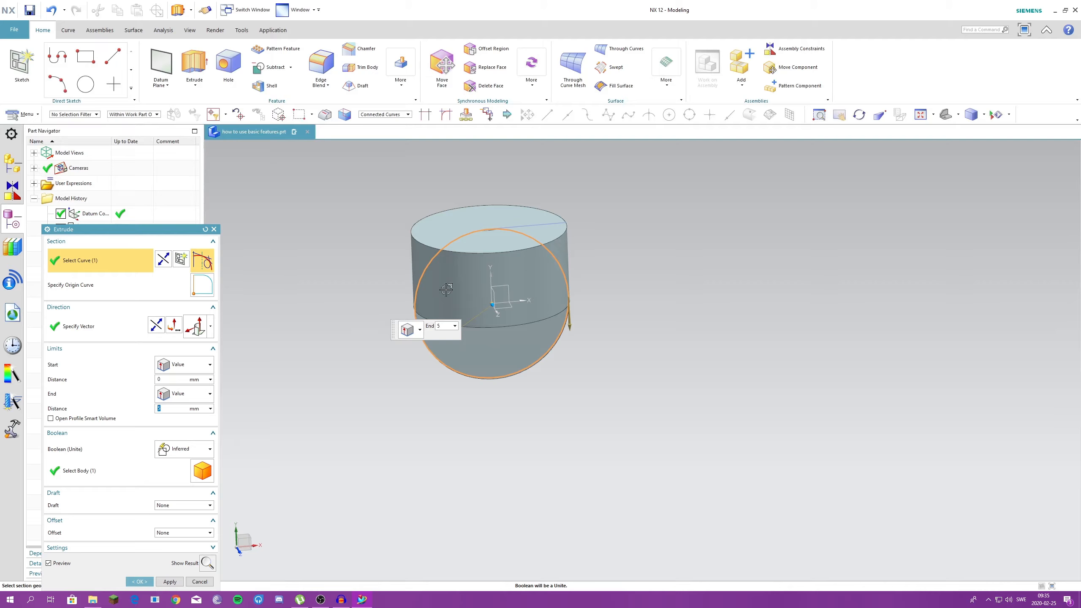
middle_drag(446, 289, 526, 300)
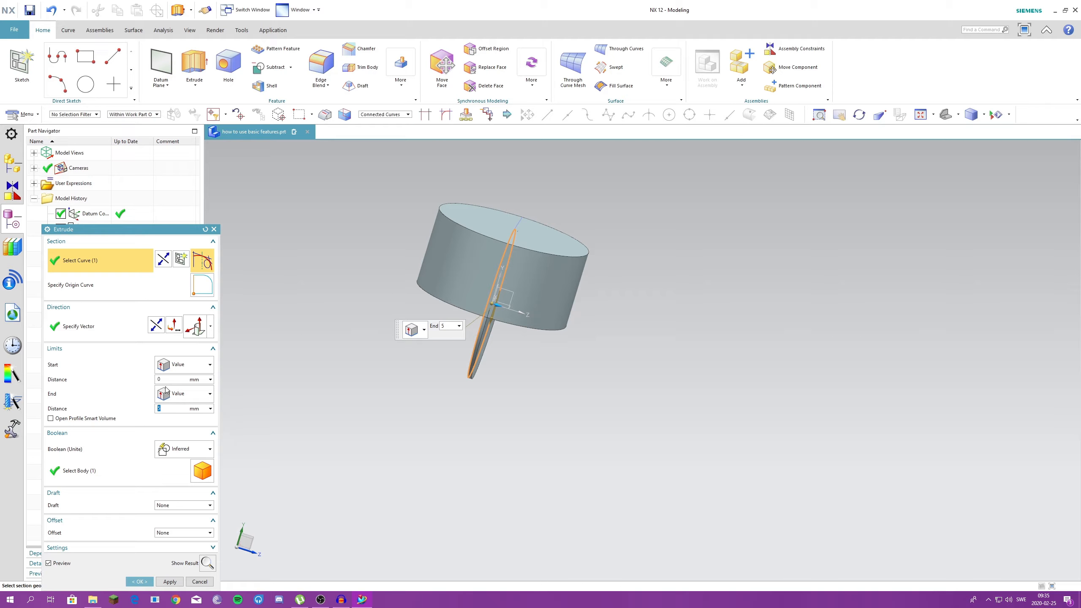
drag(166, 381, 128, 379)
text(50)
key(Return)
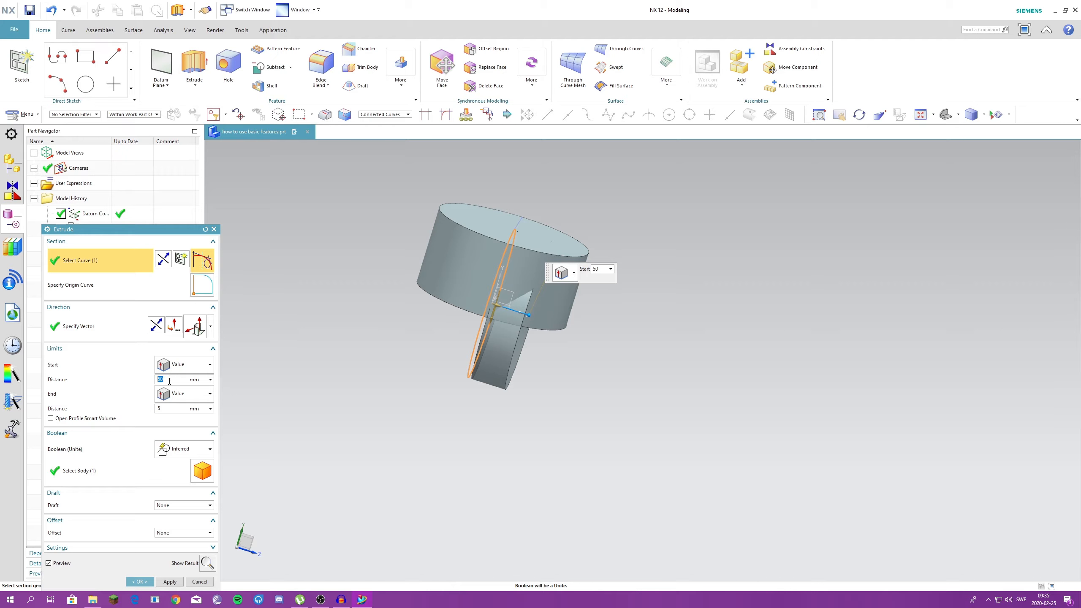
text(120)
key(Return)
- Set the extrude's end distance to -60 mm and create it with the Inferred Boolean uniting it with the cylinder
click(159, 409)
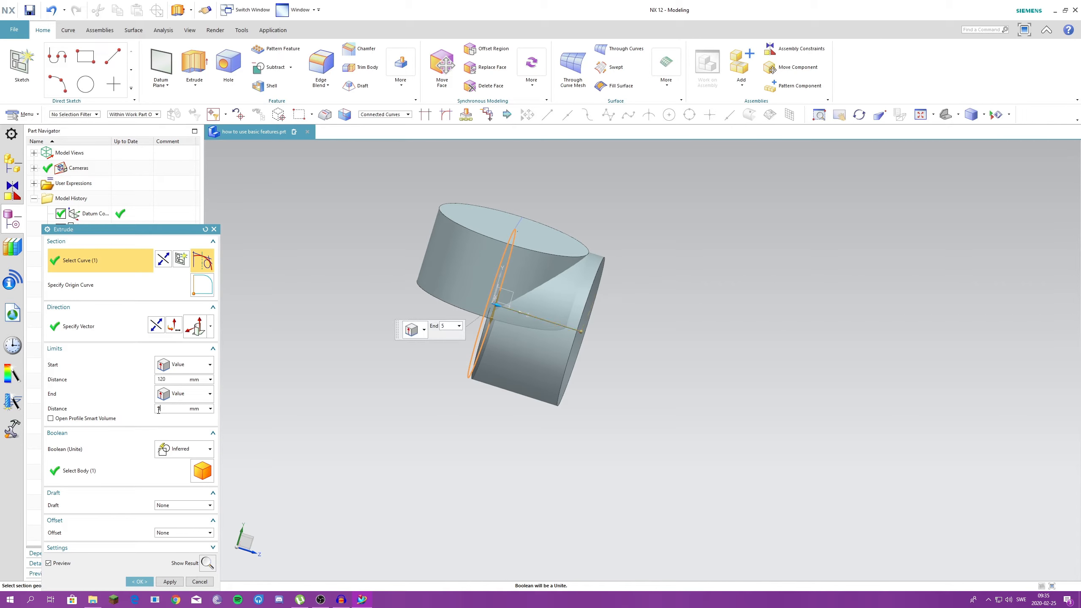
text(60)
key(Return)
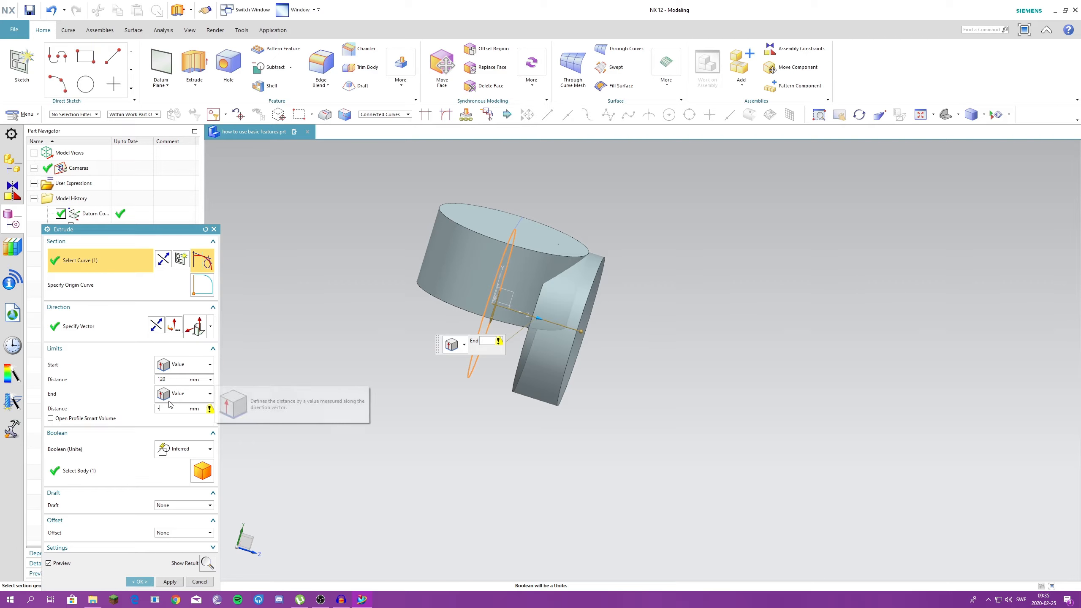
text(-60)
key(Return)
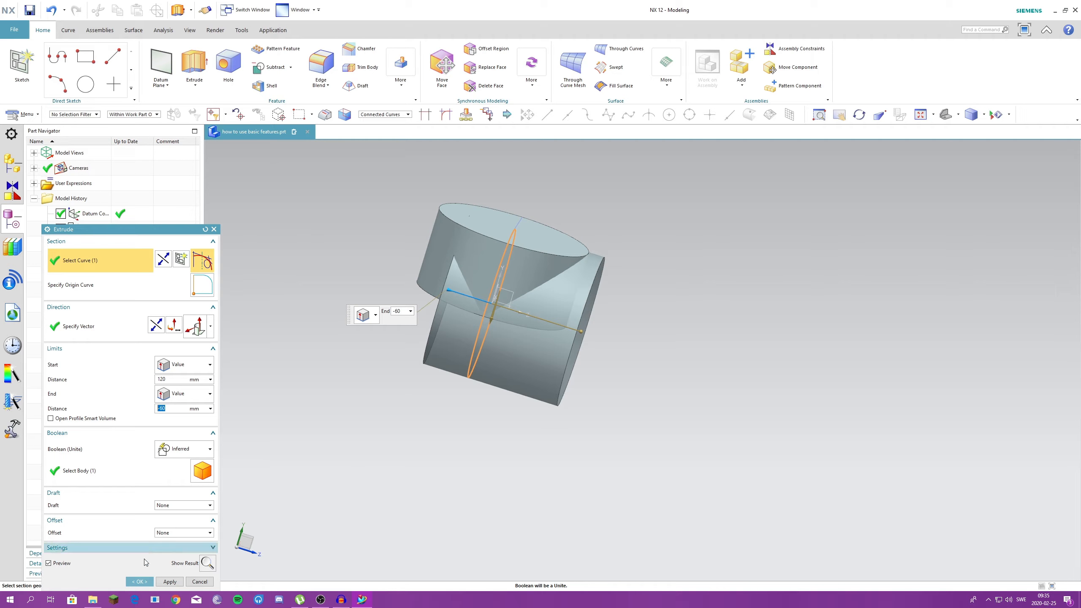
click(139, 582)
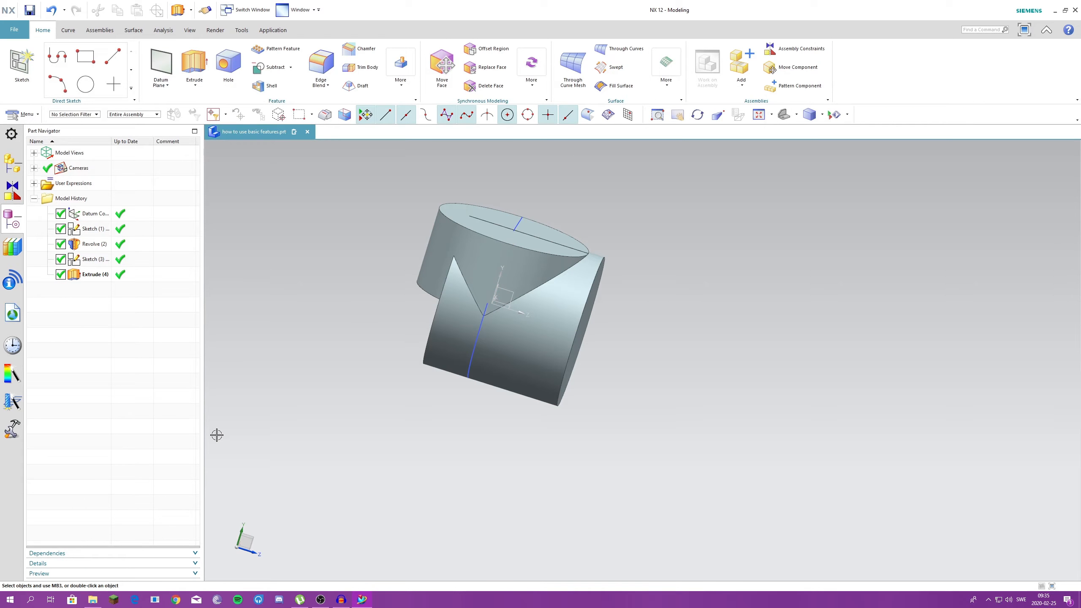
- Open the extrude and the revolve in turn to compare their Boolean settings, closing each one
double_click(83, 275)
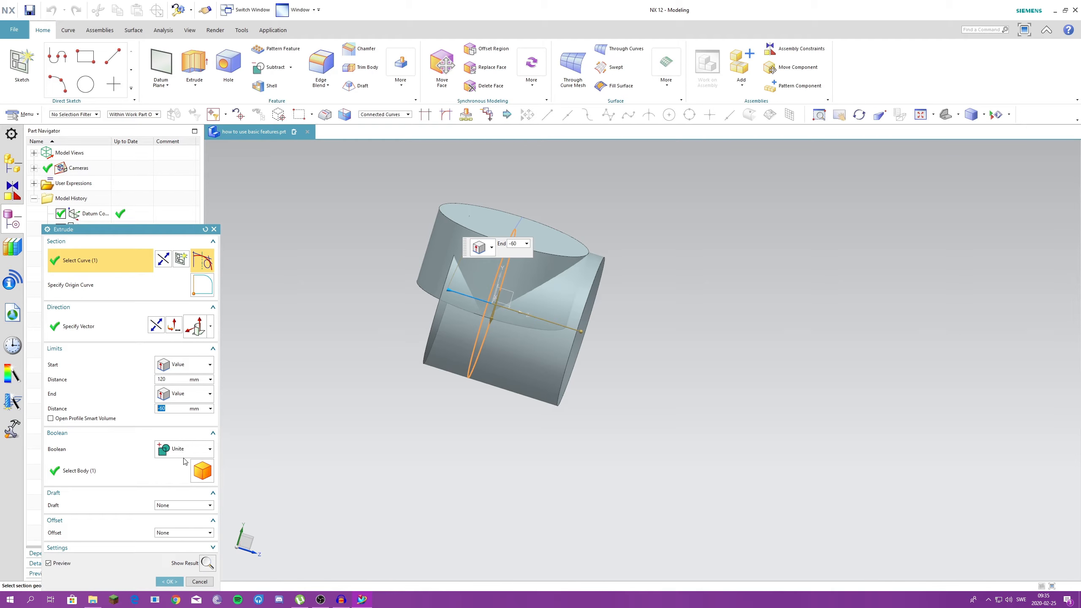
click(169, 581)
mouse_move(93, 245)
mouse_down()
mouse_move(100, 256)
mouse_move(92, 247)
mouse_up()
double_click(92, 245)
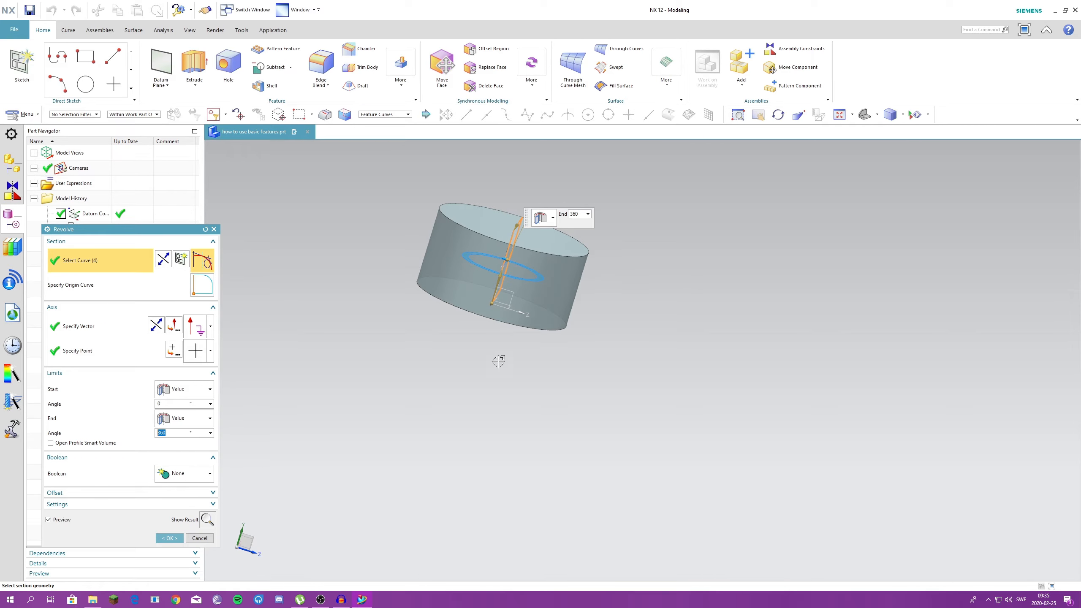
click(200, 538)
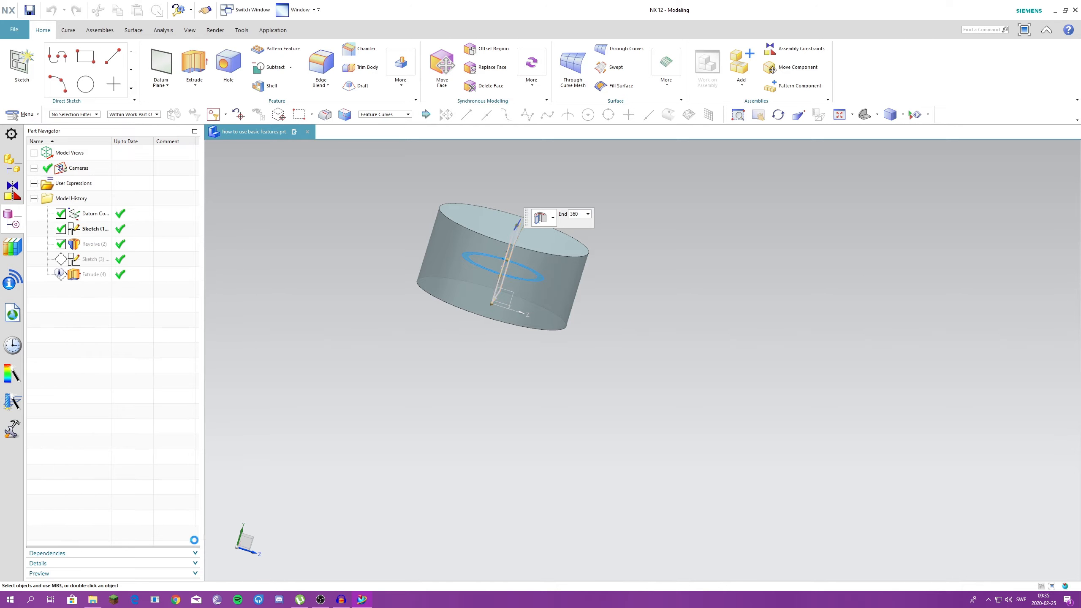
- Open the revolve to check its Boolean setting, closing it without changing anything
double_click(90, 243)
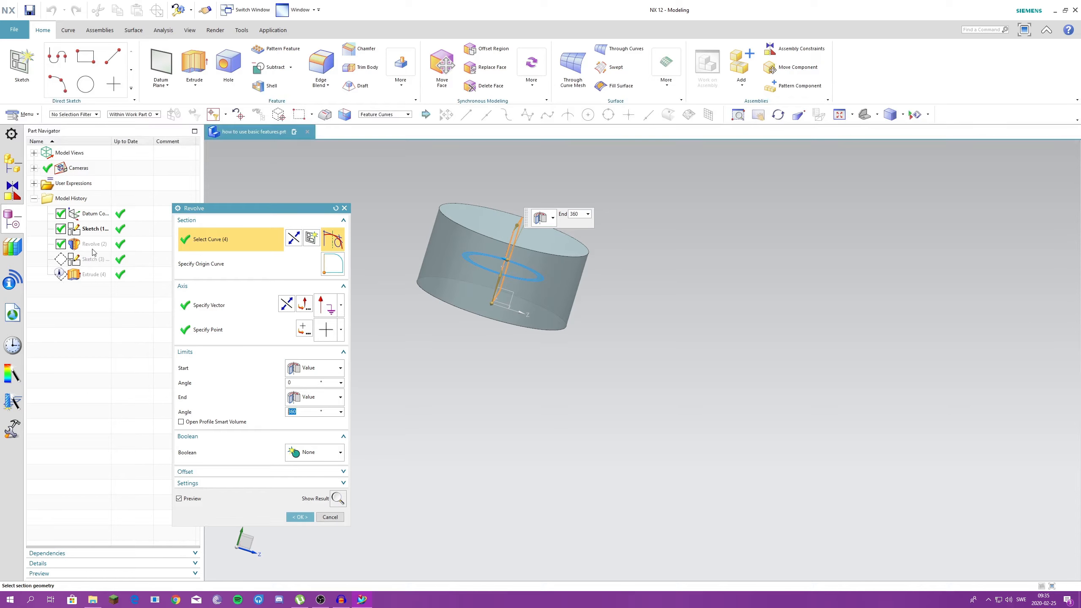
key(Escape)
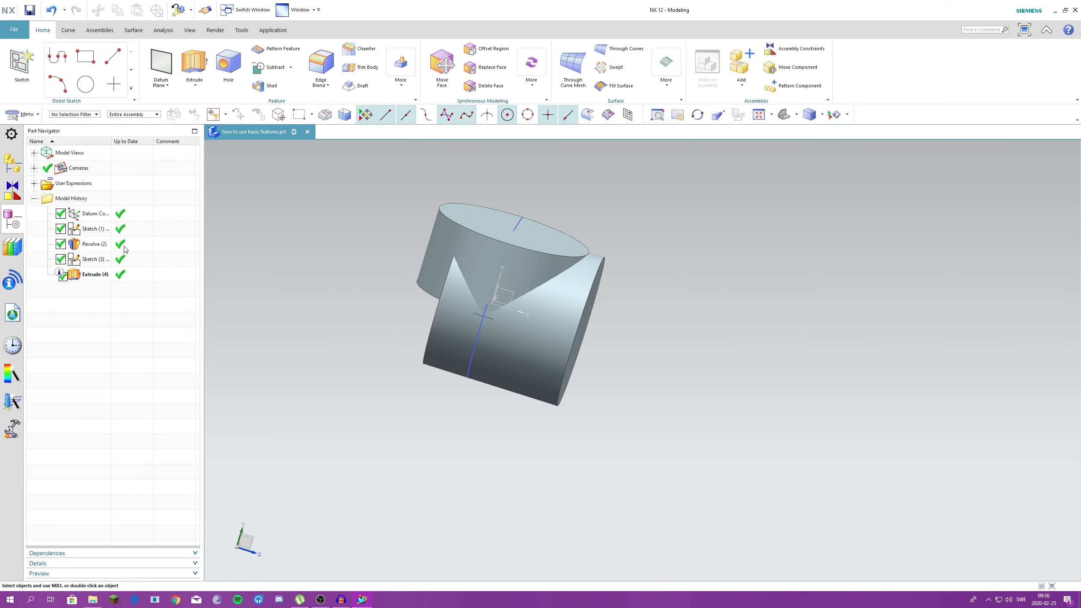
double_click(82, 247)
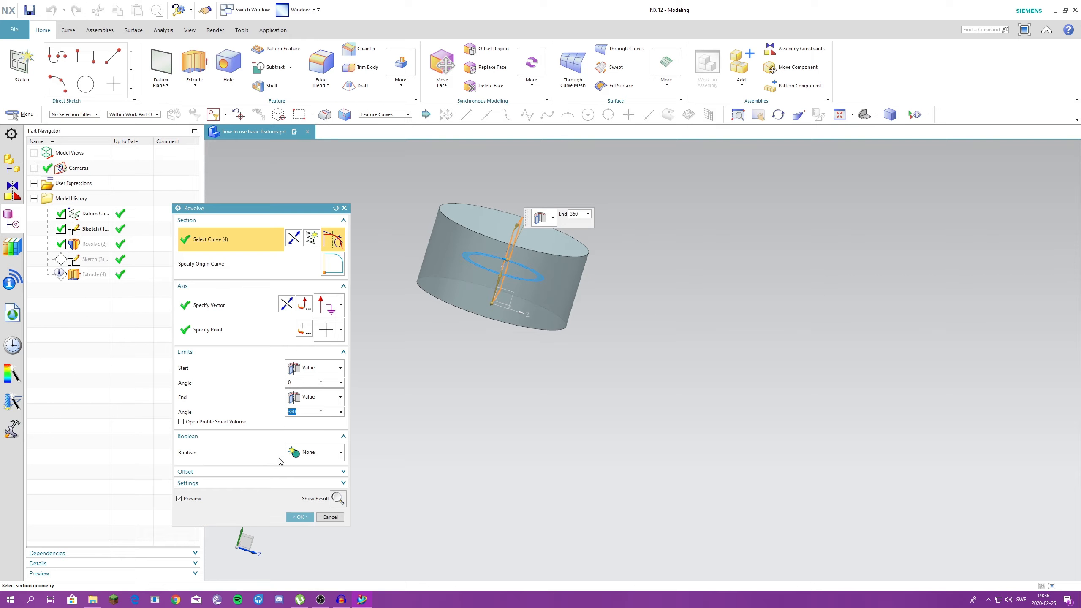
click(344, 208)
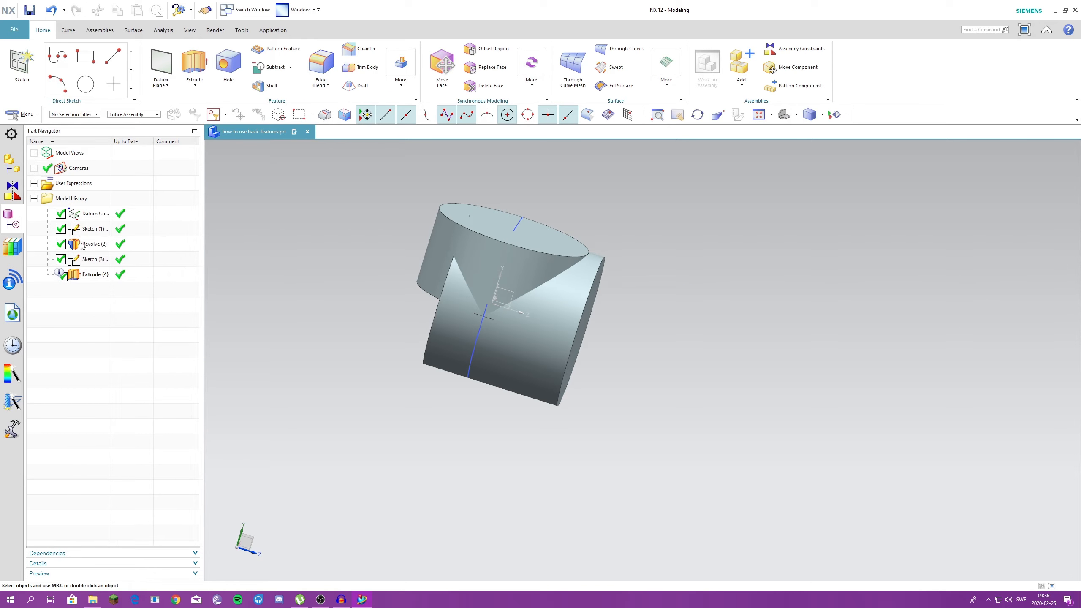
- Reorder the model history so the revolve comes after the extrude, and inspect the revolve's Boolean setting
drag(75, 246, 82, 279)
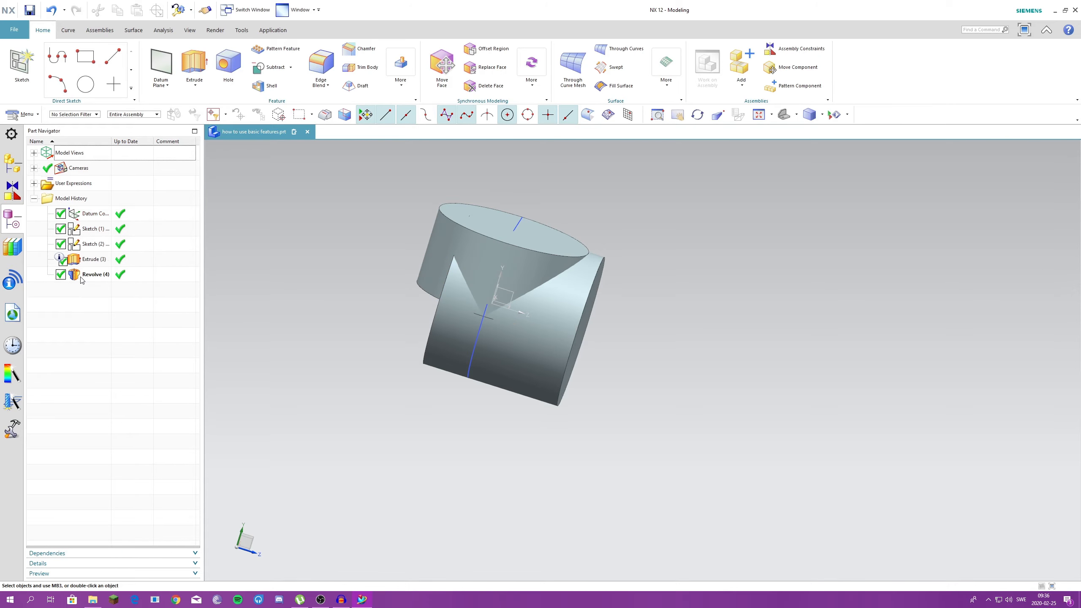
double_click(80, 276)
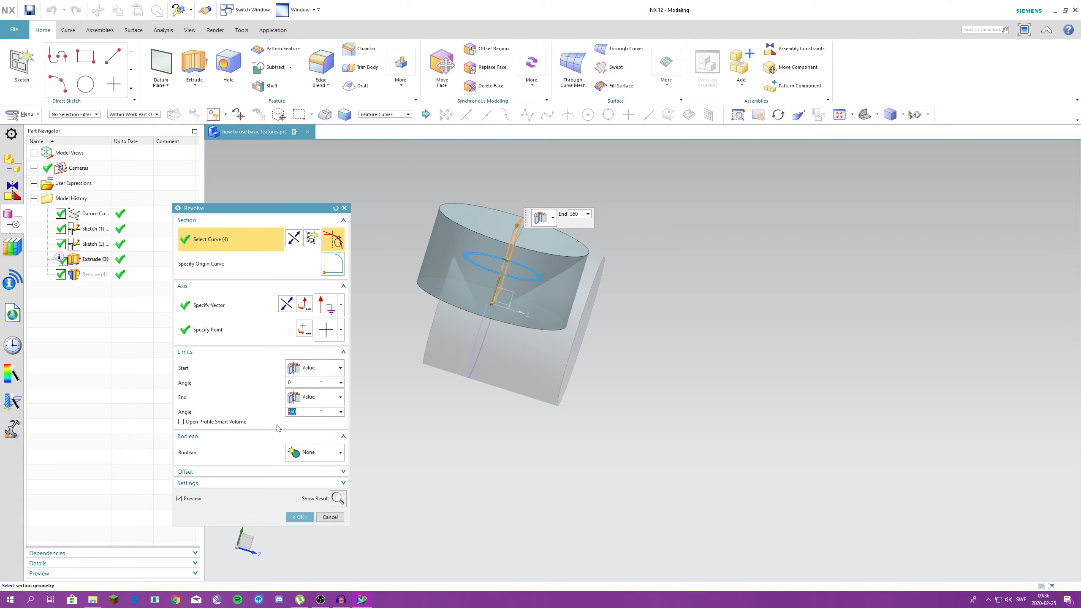
click(344, 207)
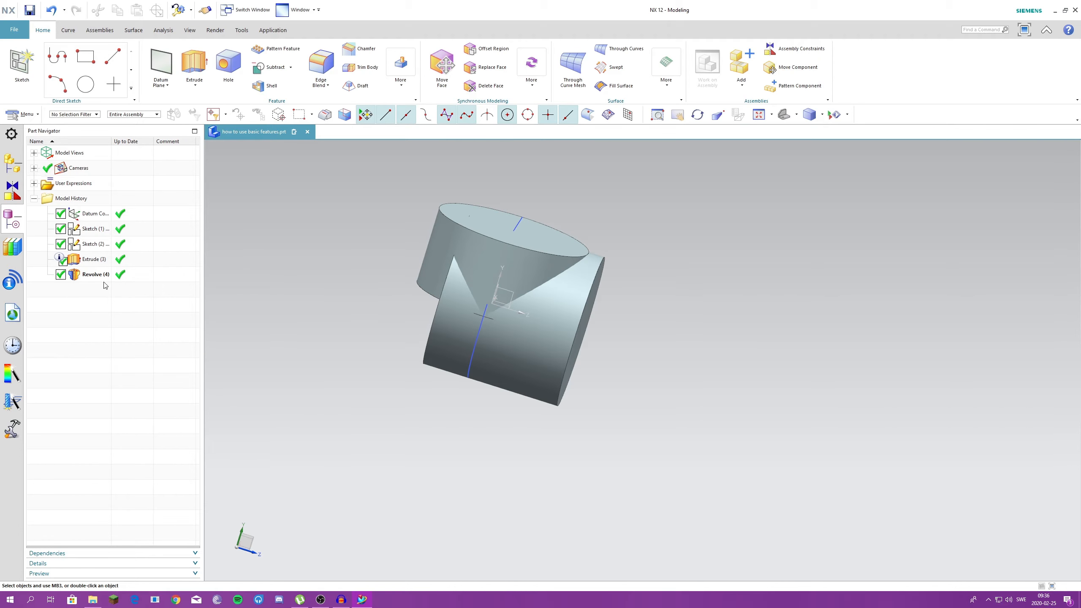
- Return the revolve to its place before the extrude in the history and check the extrude's Boolean setting
click(91, 276)
drag(91, 275, 89, 256)
double_click(90, 274)
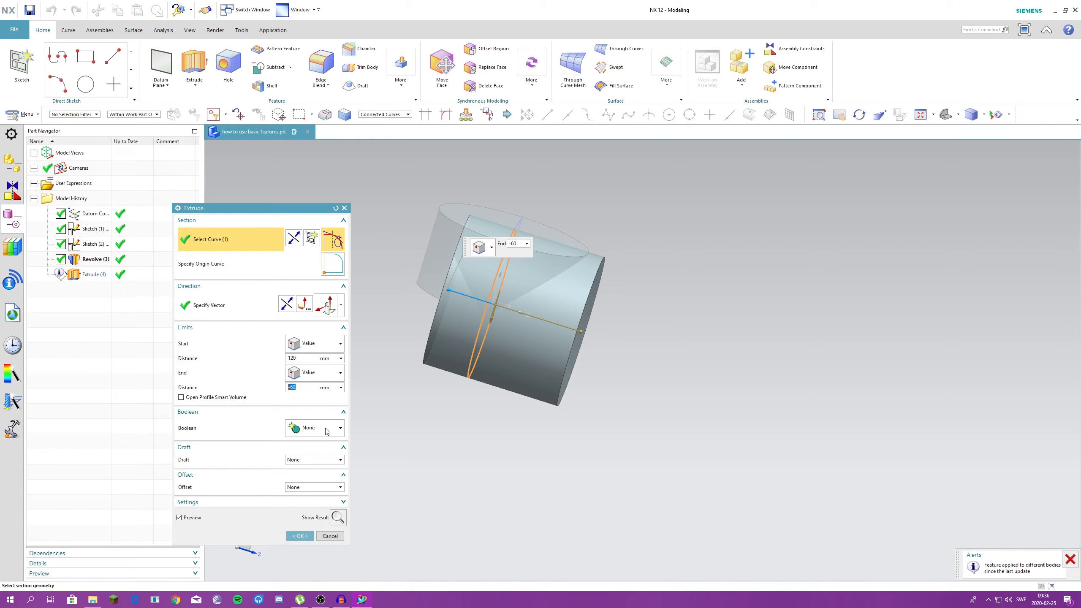
click(307, 535)
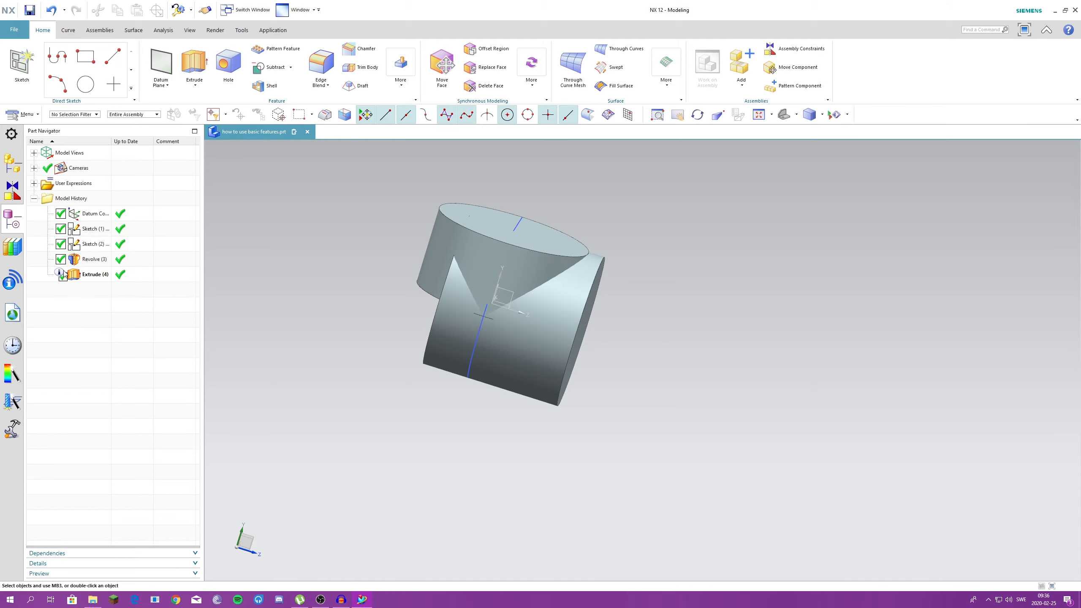
- Place the revolve after the extrude in the history again and set its Boolean to Unite with the extruded cylinder
drag(93, 266, 91, 284)
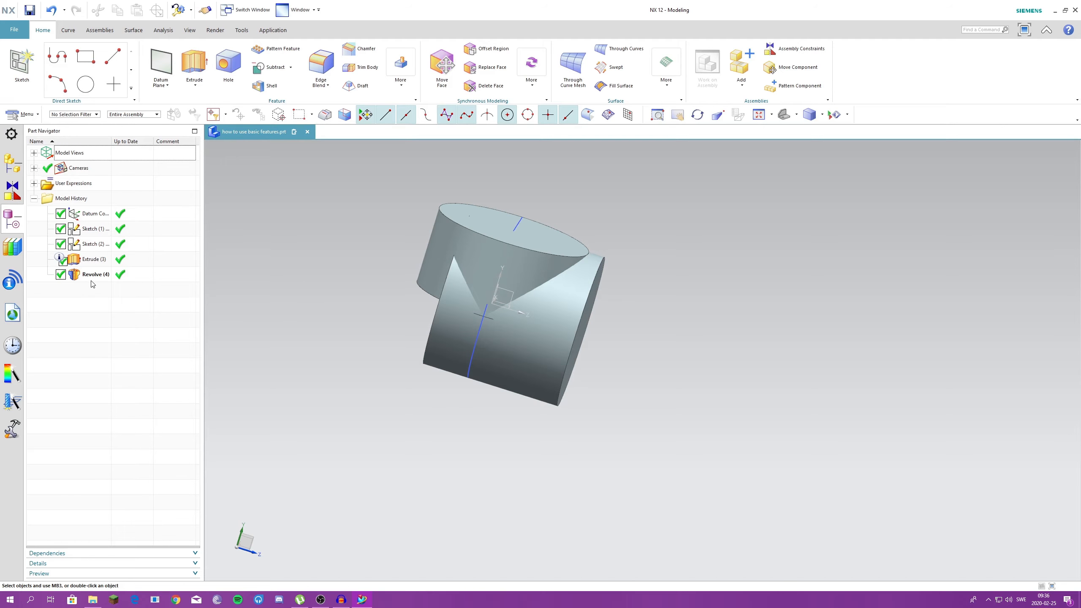
double_click(92, 274)
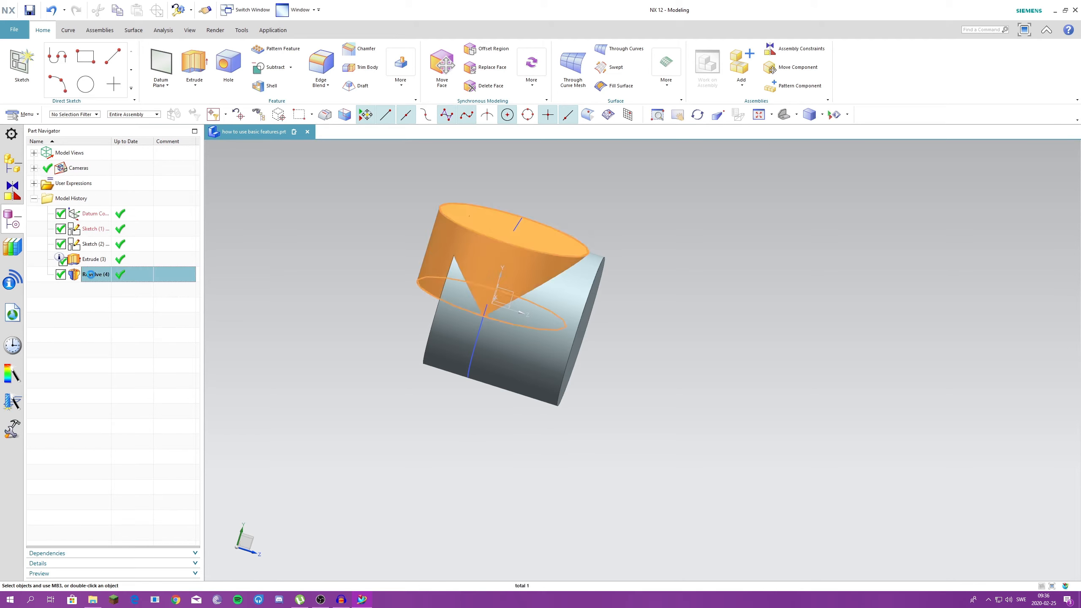
click(315, 452)
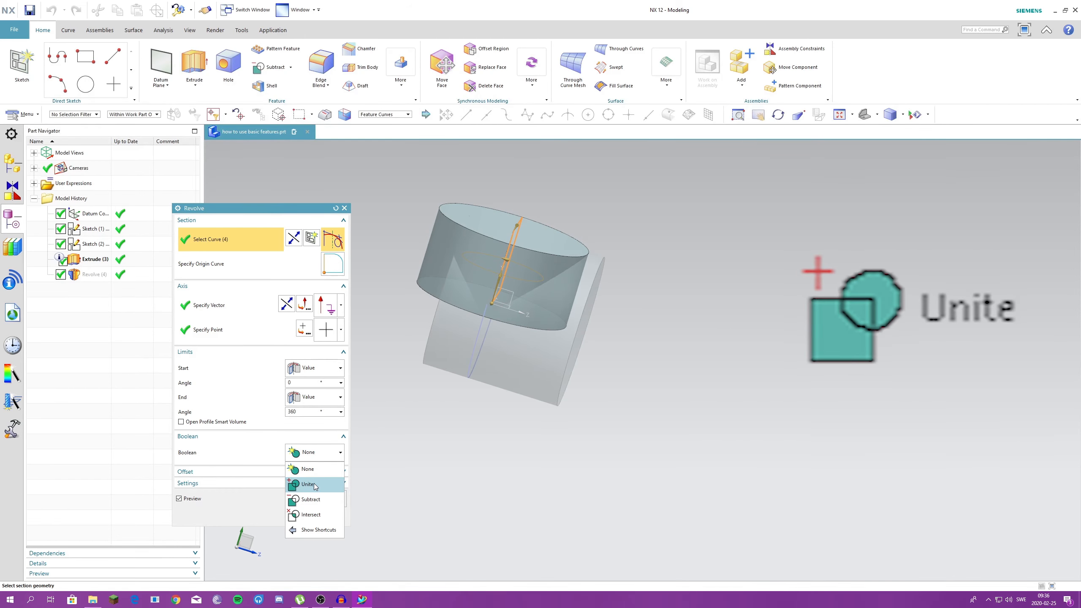
click(309, 485)
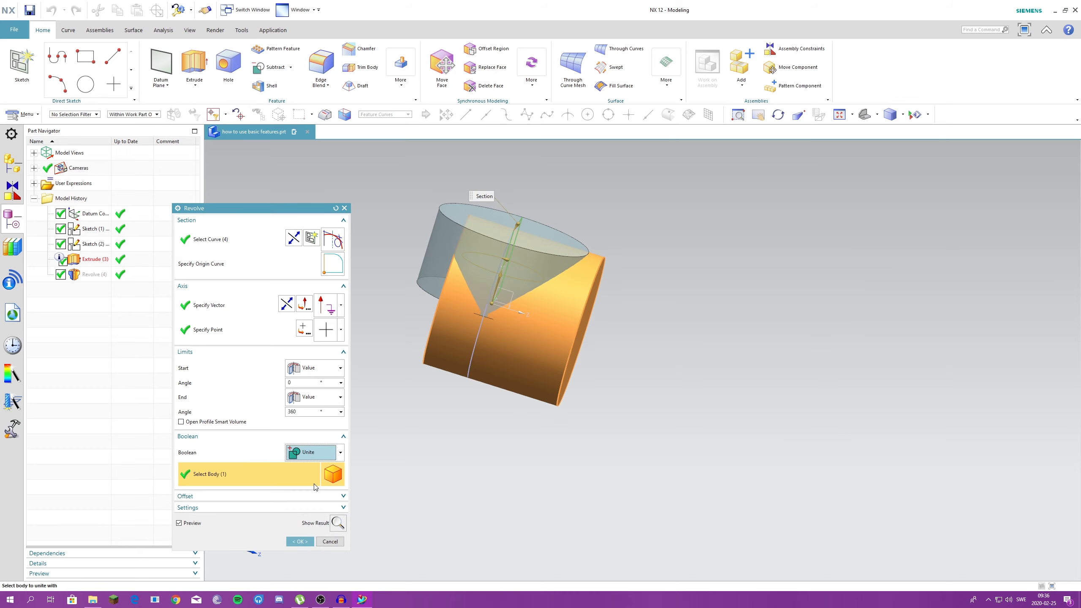
click(300, 541)
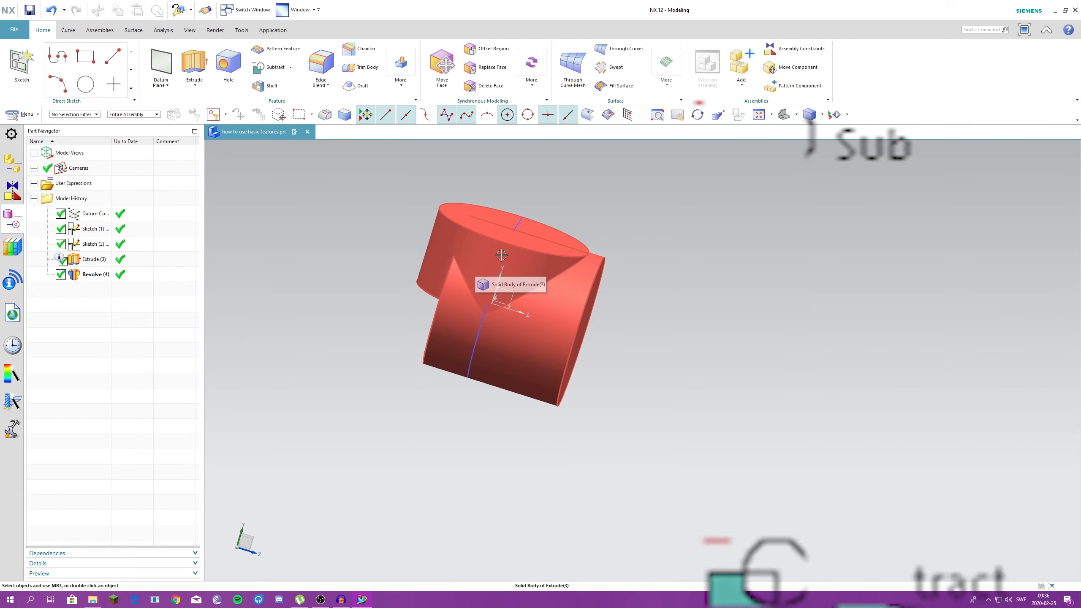
- Change the revolve's Boolean to Subtract so it cuts the extruded cylinder, and apply the edit
double_click(90, 274)
click(314, 452)
click(313, 499)
middle_drag(511, 348, 473, 355)
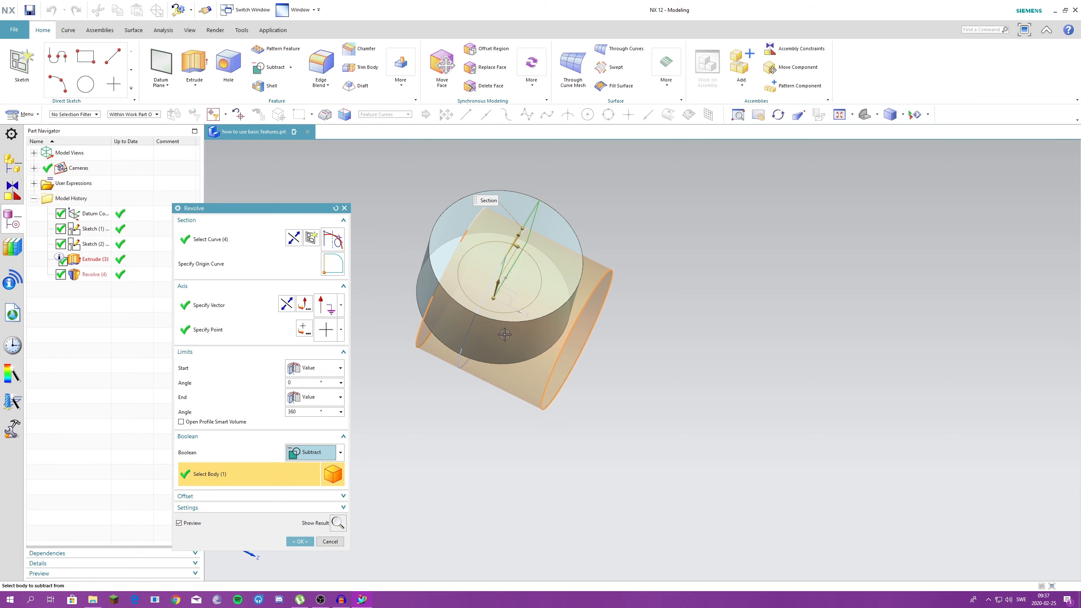
middle_drag(505, 335, 450, 302)
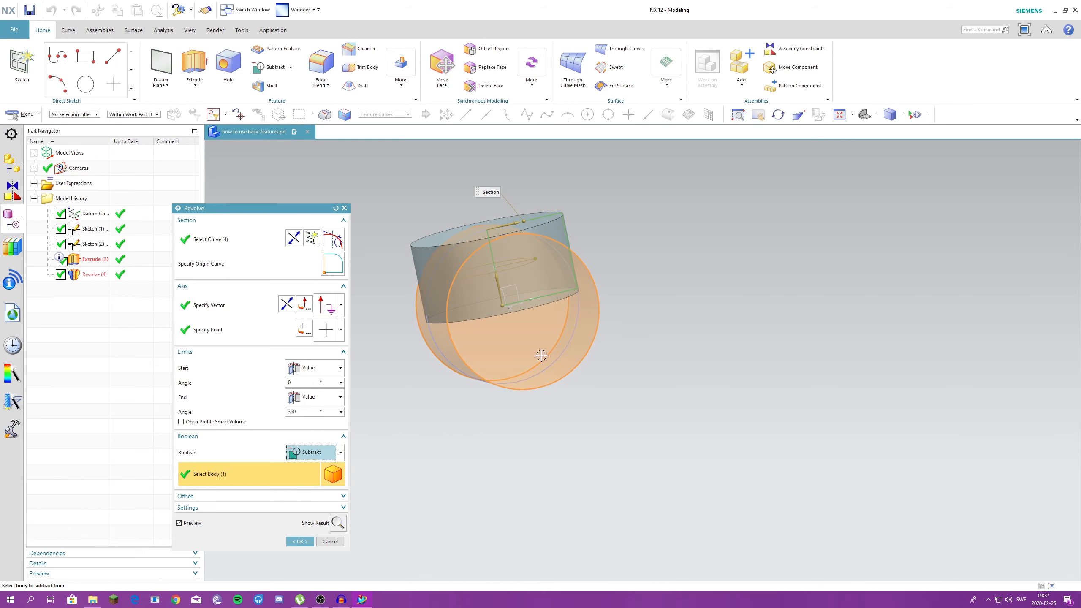
middle_drag(518, 307, 570, 313)
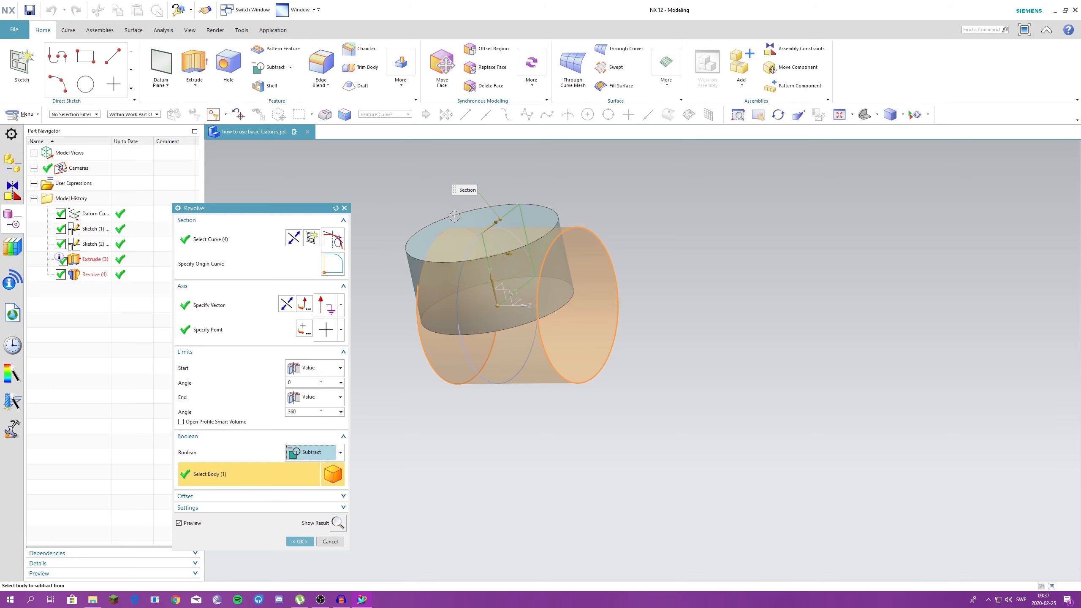
click(300, 542)
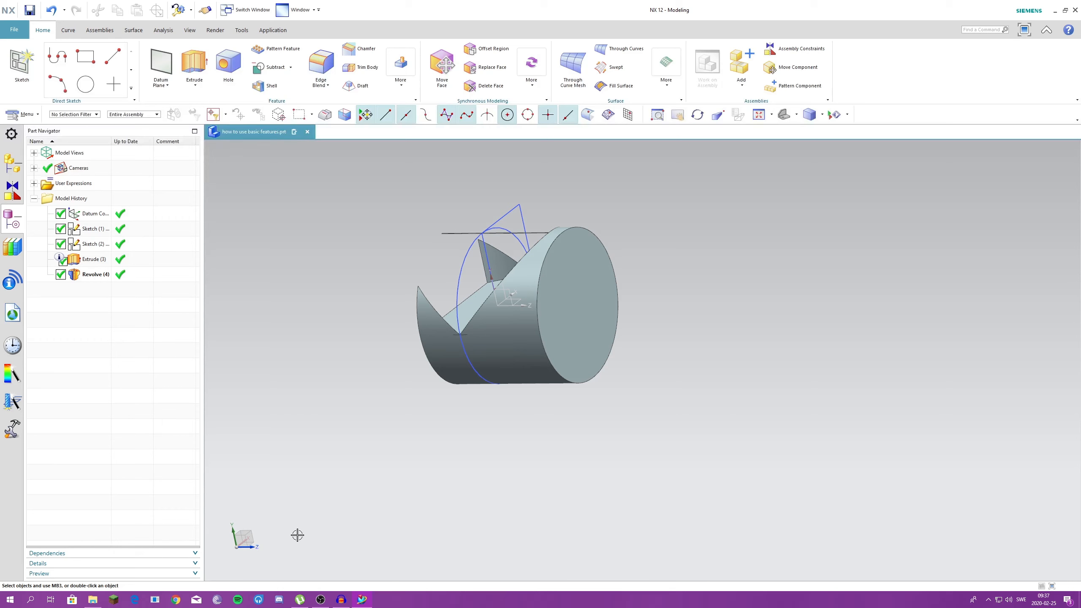
- Review the revolve's Subtract settings and examine the cut it leaves in the extruded cylinder from several angles
double_click(95, 275)
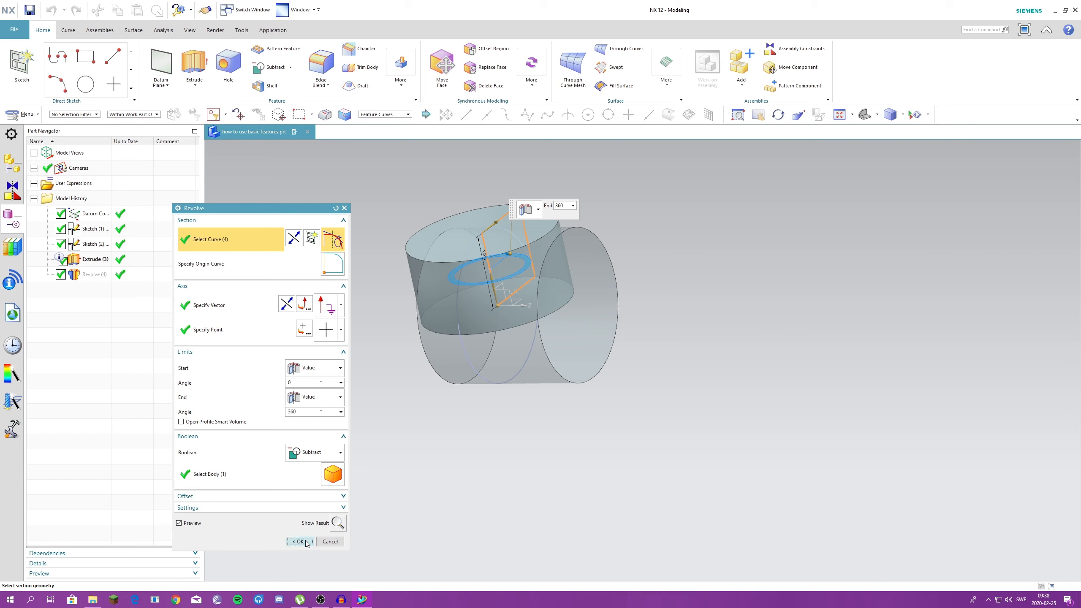
click(300, 541)
middle_drag(476, 366, 566, 298)
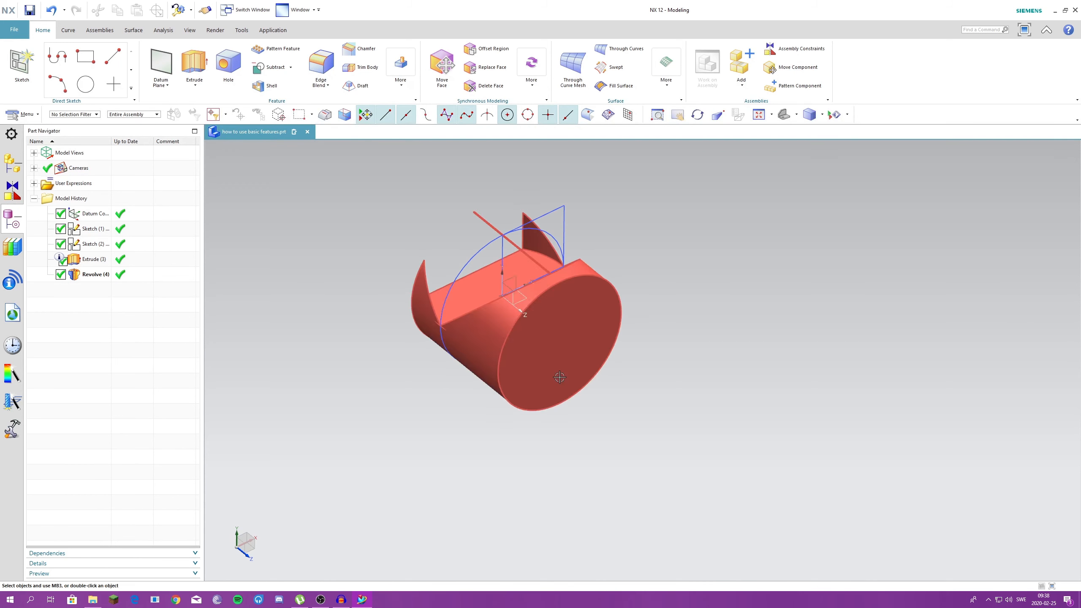
middle_drag(566, 376, 494, 241)
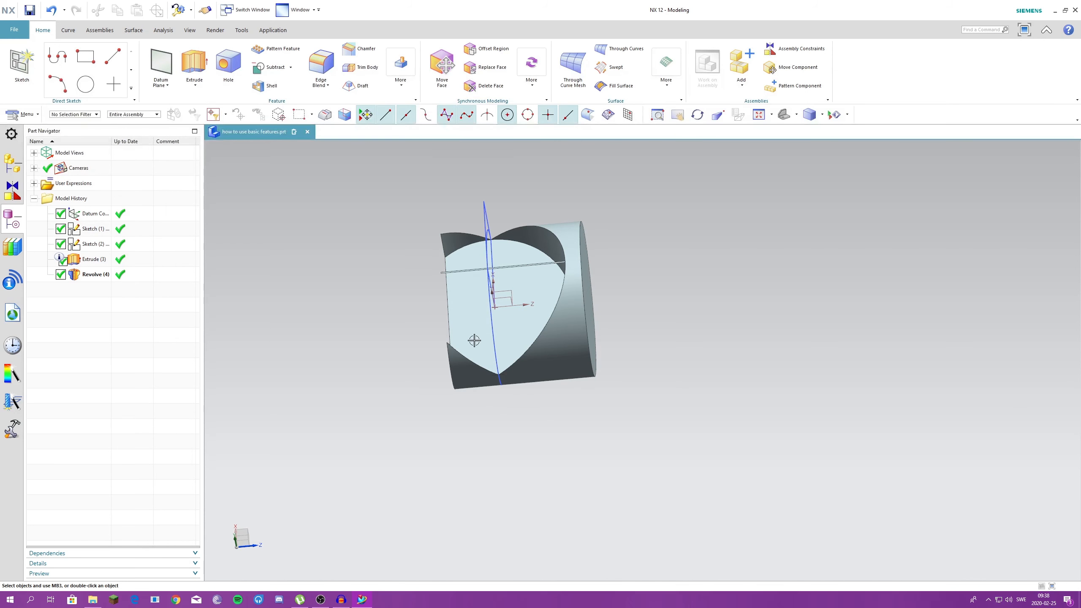
- Set the revolve's Boolean to Intersect with the extruded cylinder and apply the edit
click(95, 277)
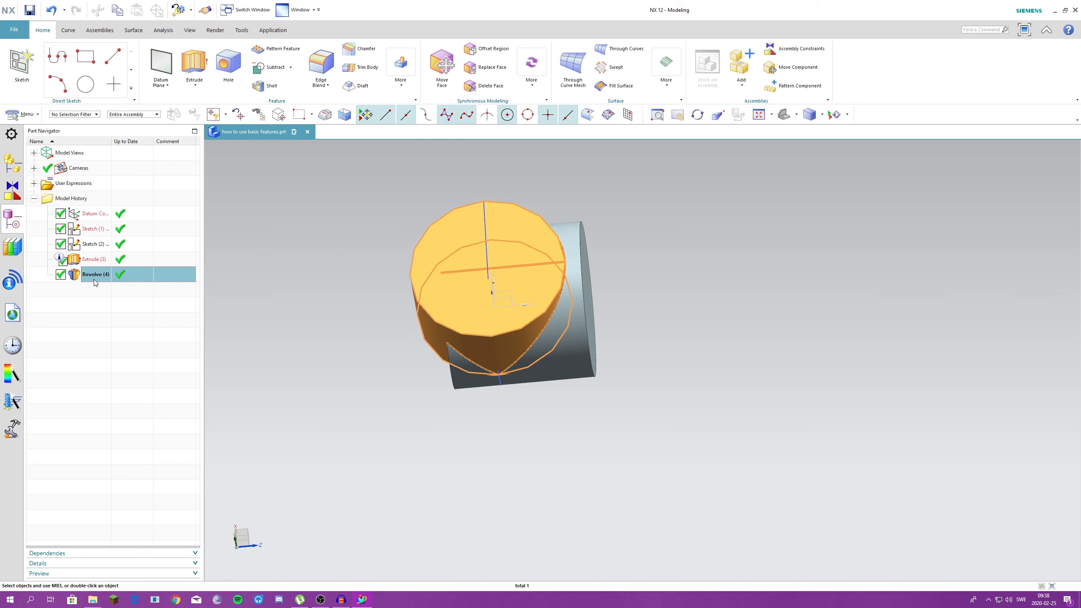
middle_drag(244, 354, 297, 320)
double_click(84, 279)
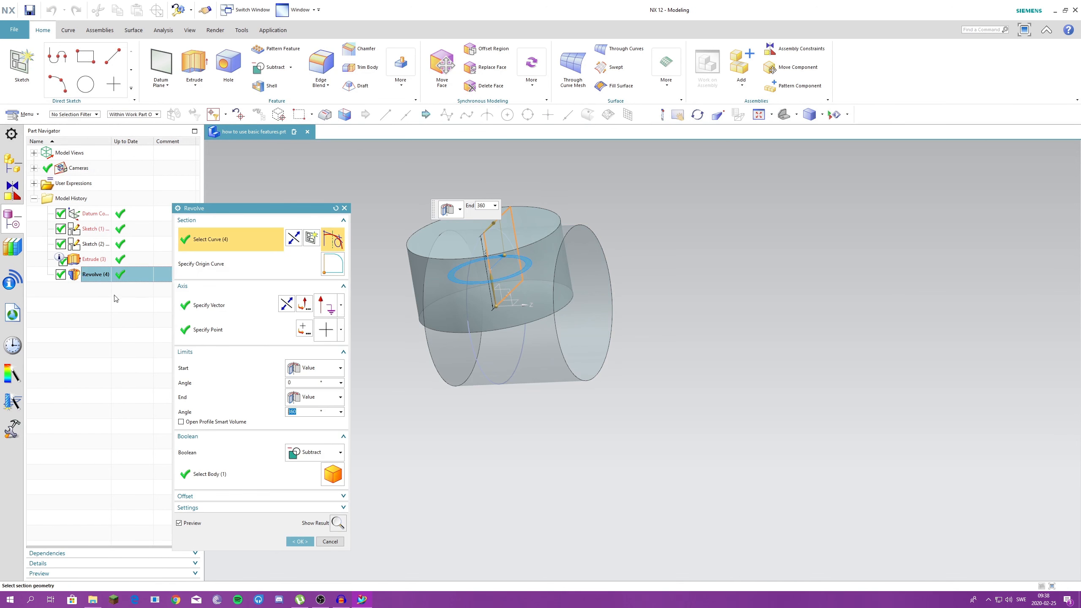
click(314, 452)
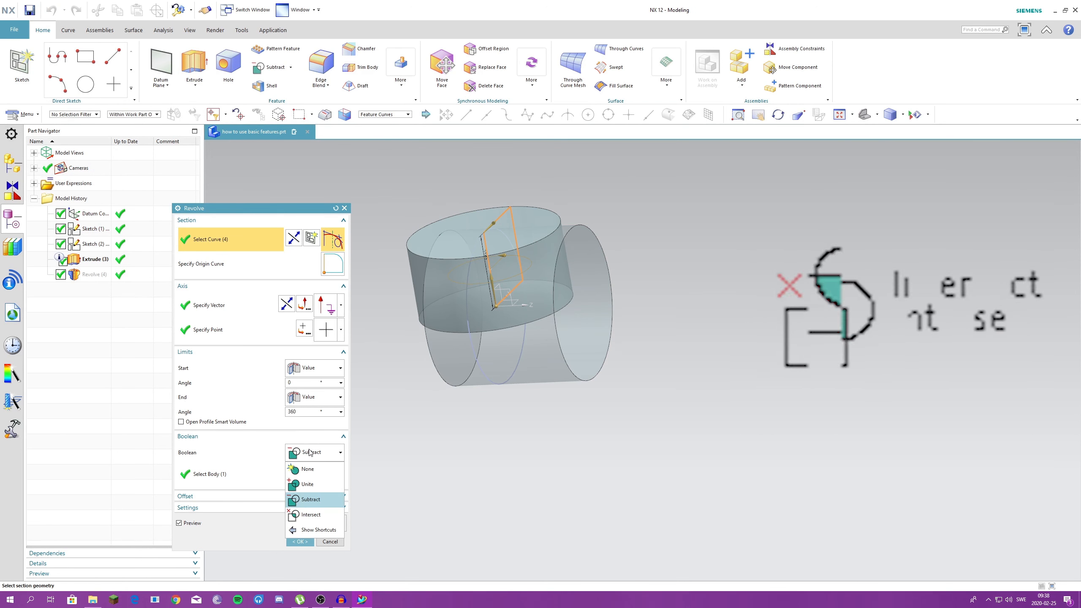
click(311, 515)
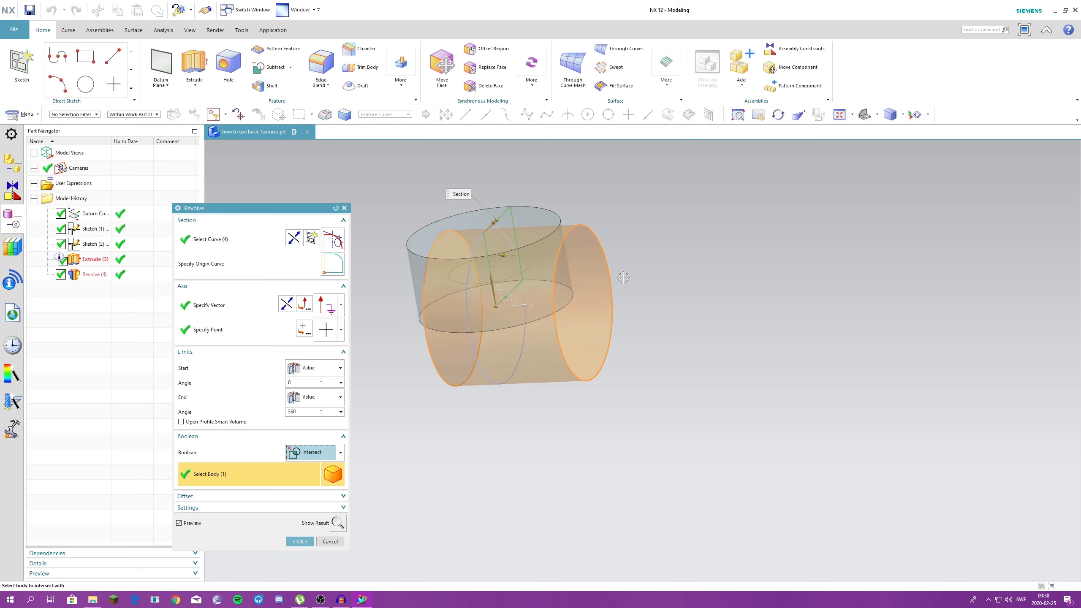
middle_drag(615, 415, 698, 387)
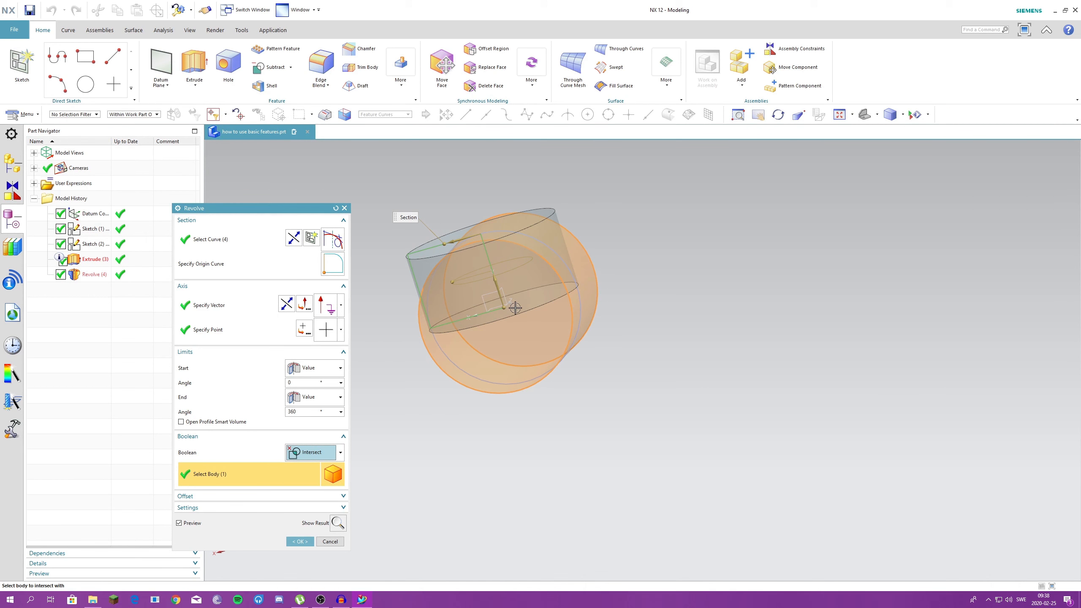
middle_drag(546, 324, 582, 401)
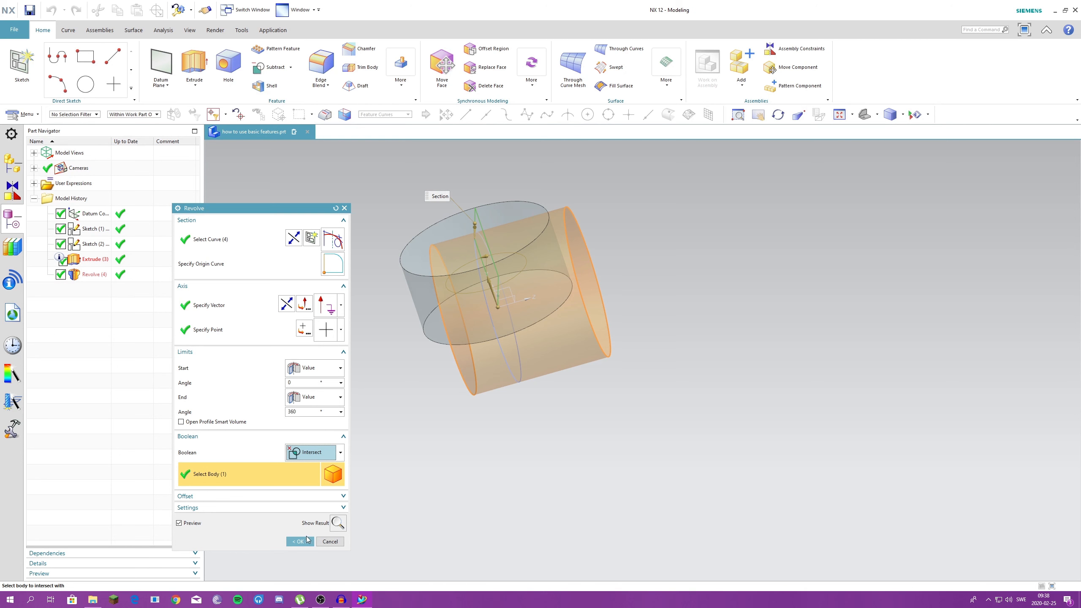
click(301, 541)
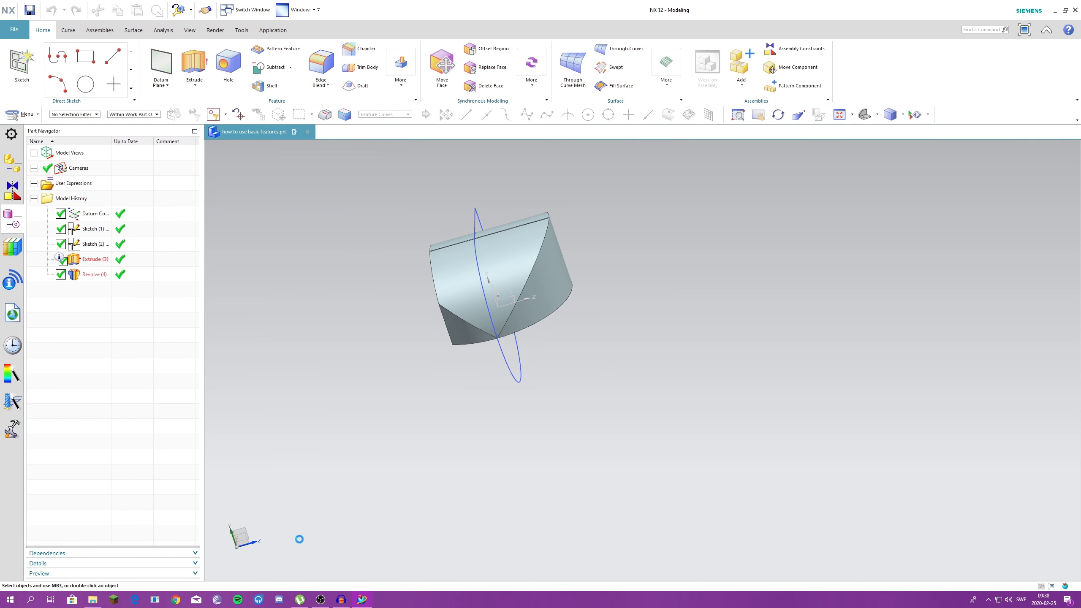
middle_drag(384, 444, 371, 410)
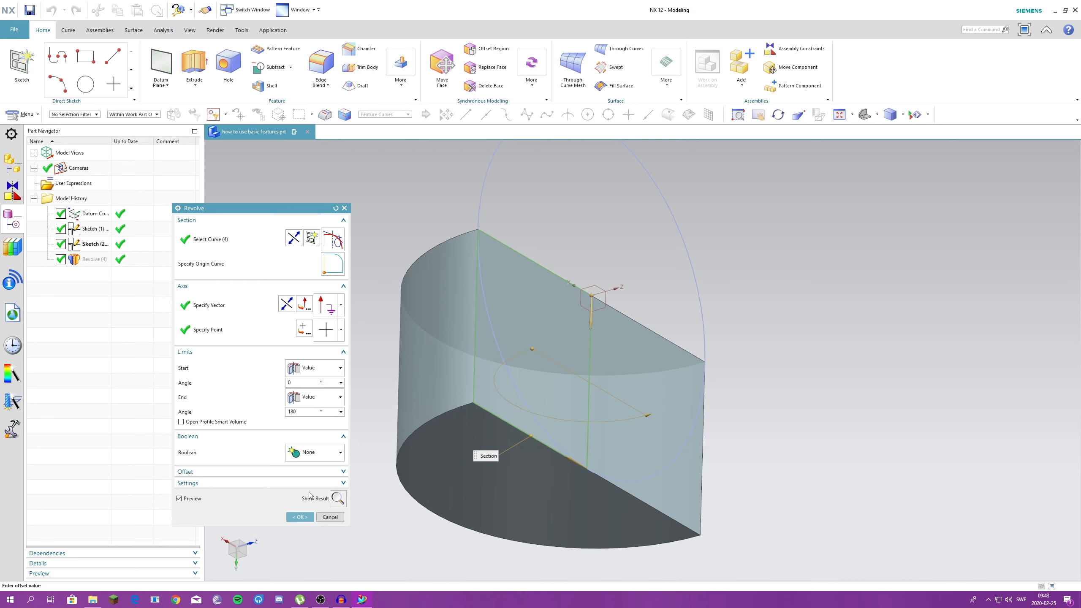
- Try the Sheet body type in the revolve's settings, switch back to Solid, and accept the 180° revolve
click(330, 483)
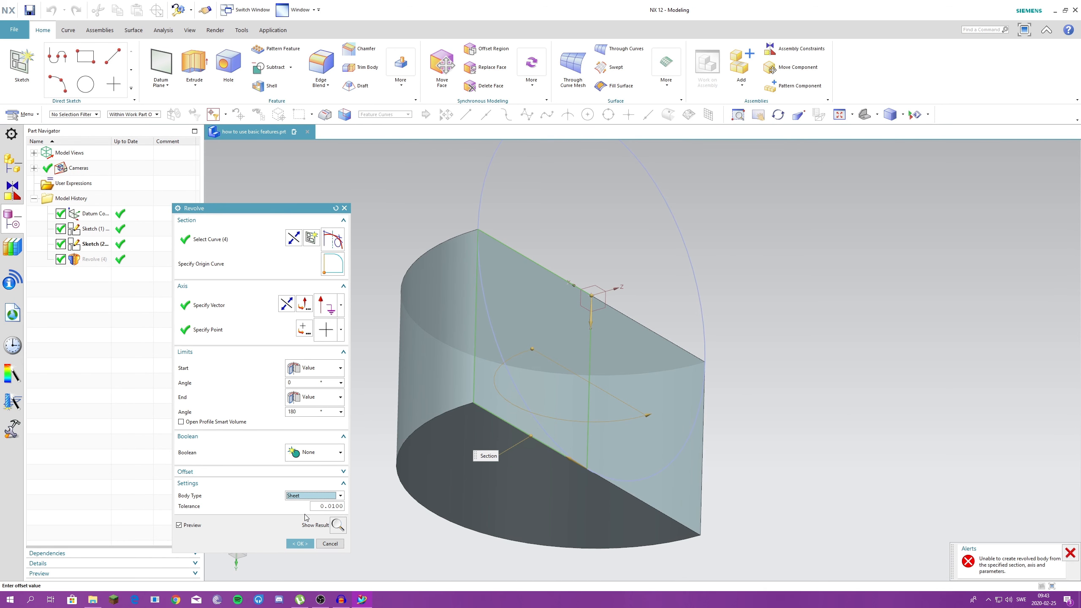
click(298, 504)
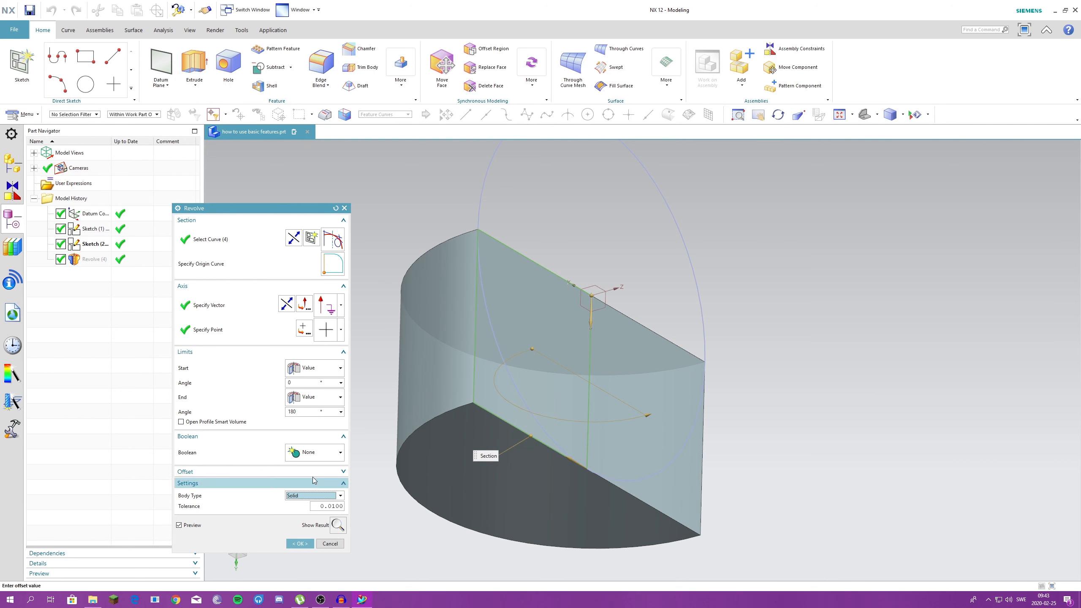
middle_drag(430, 445, 439, 469)
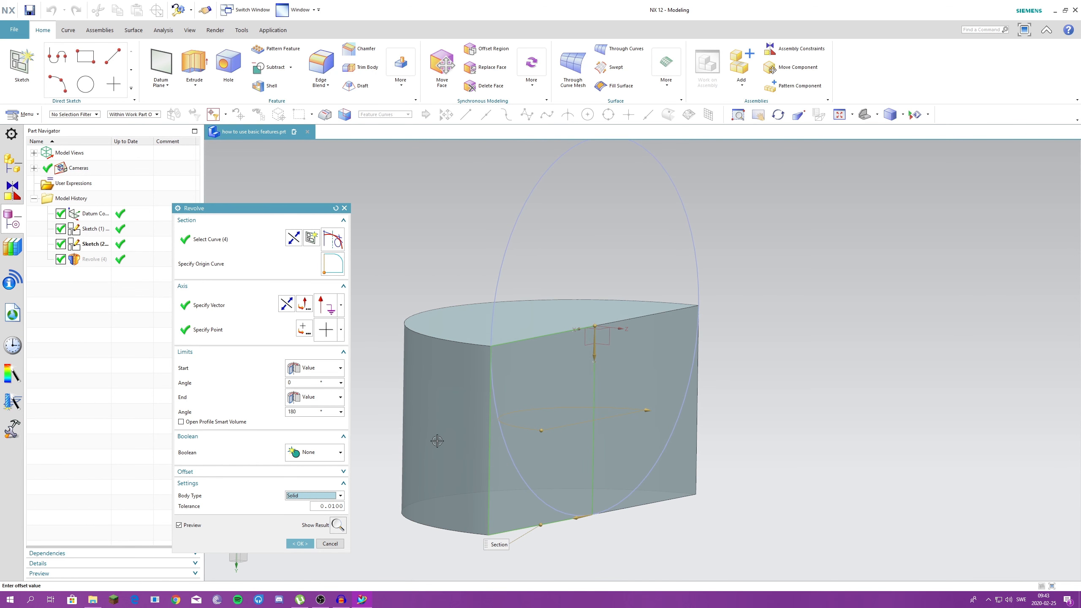
click(300, 544)
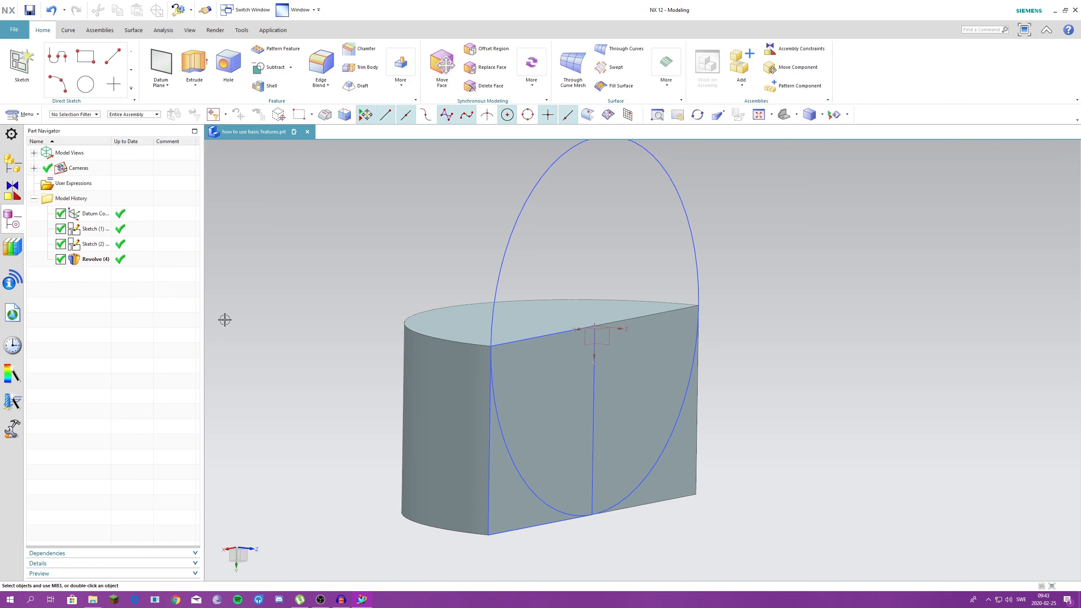
- Look over the standalone Subtract command, the Unite and Intersect alternatives, and the Extrude and Revolve commands without creating anything
click(276, 72)
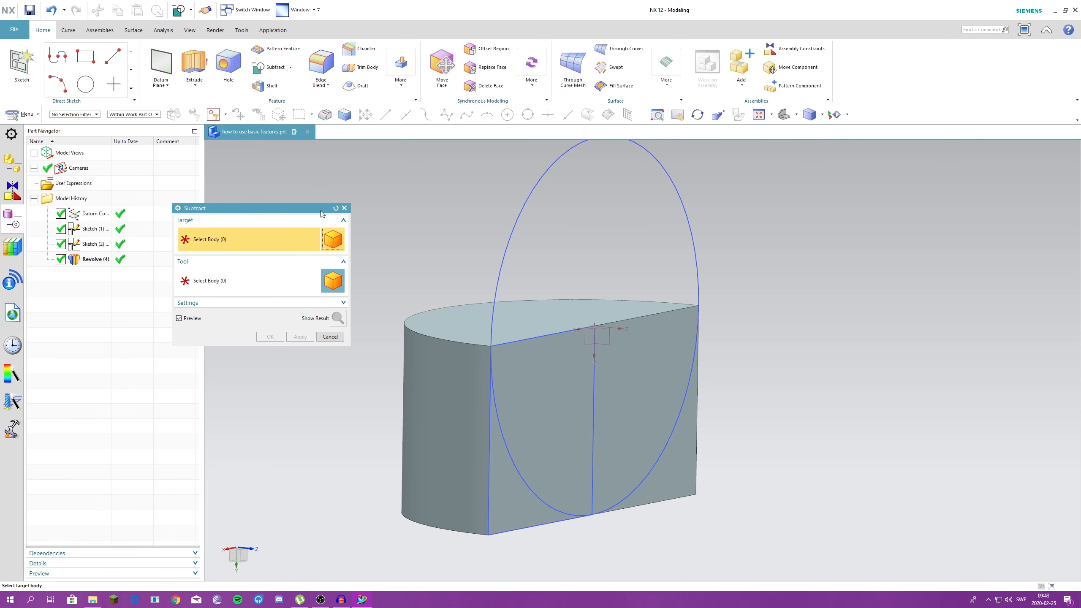
click(290, 67)
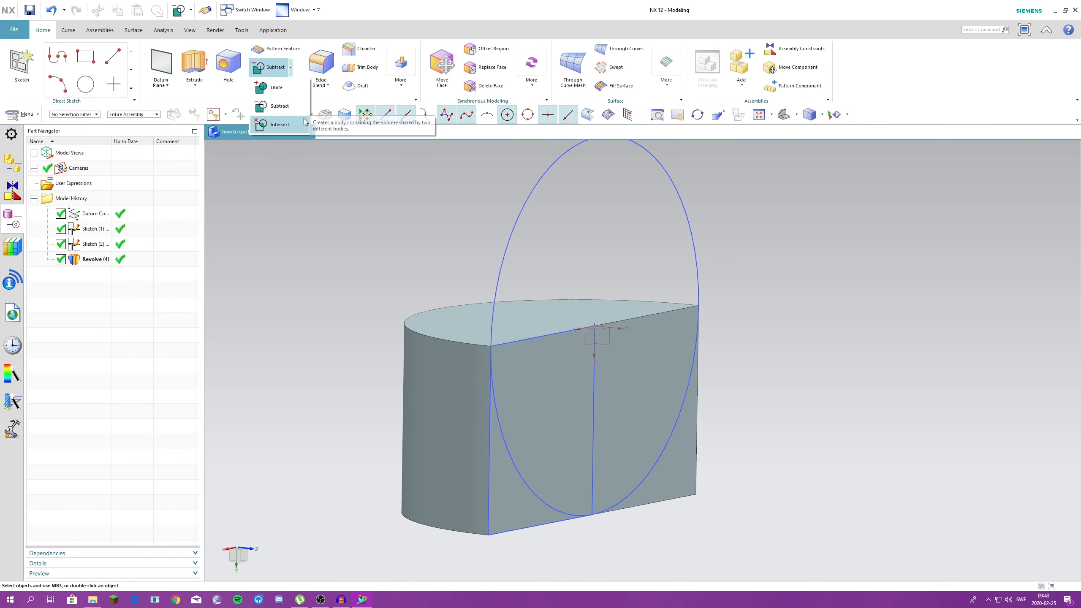
click(201, 83)
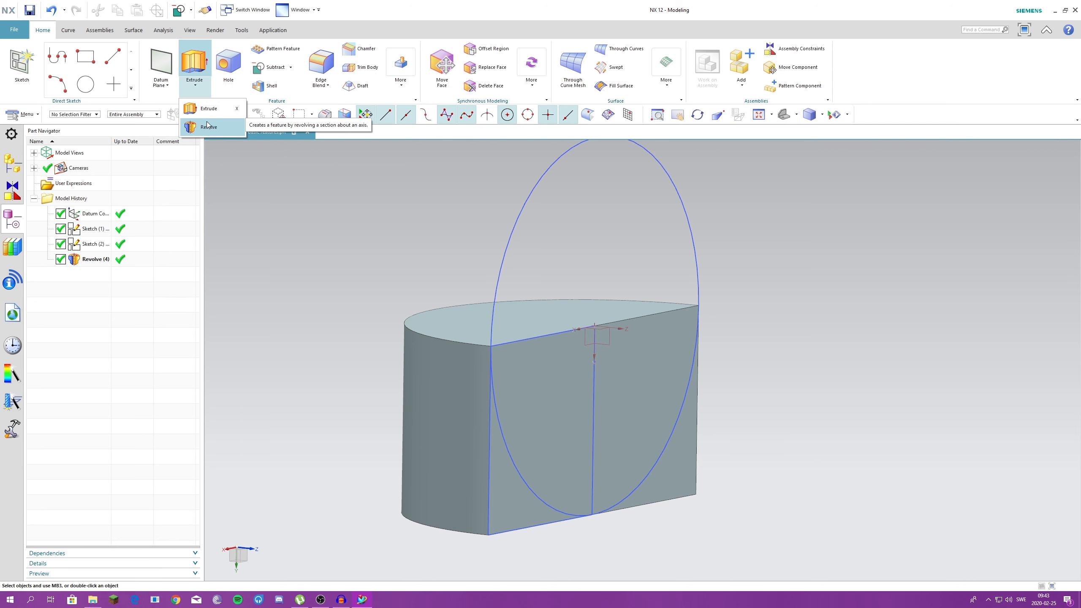
click(254, 230)
scroll(402, 300, down, 2)
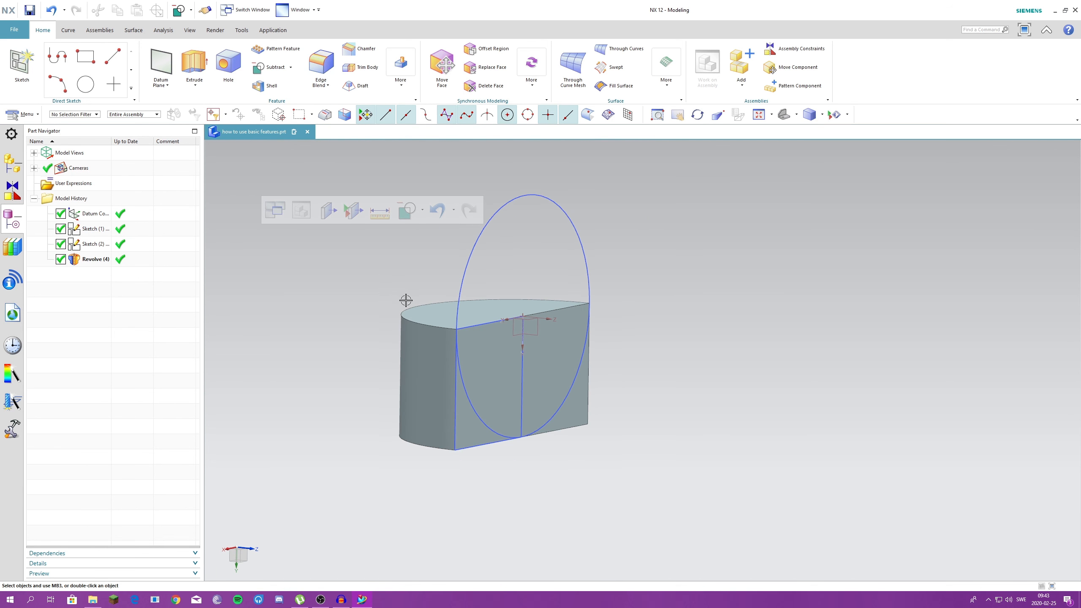